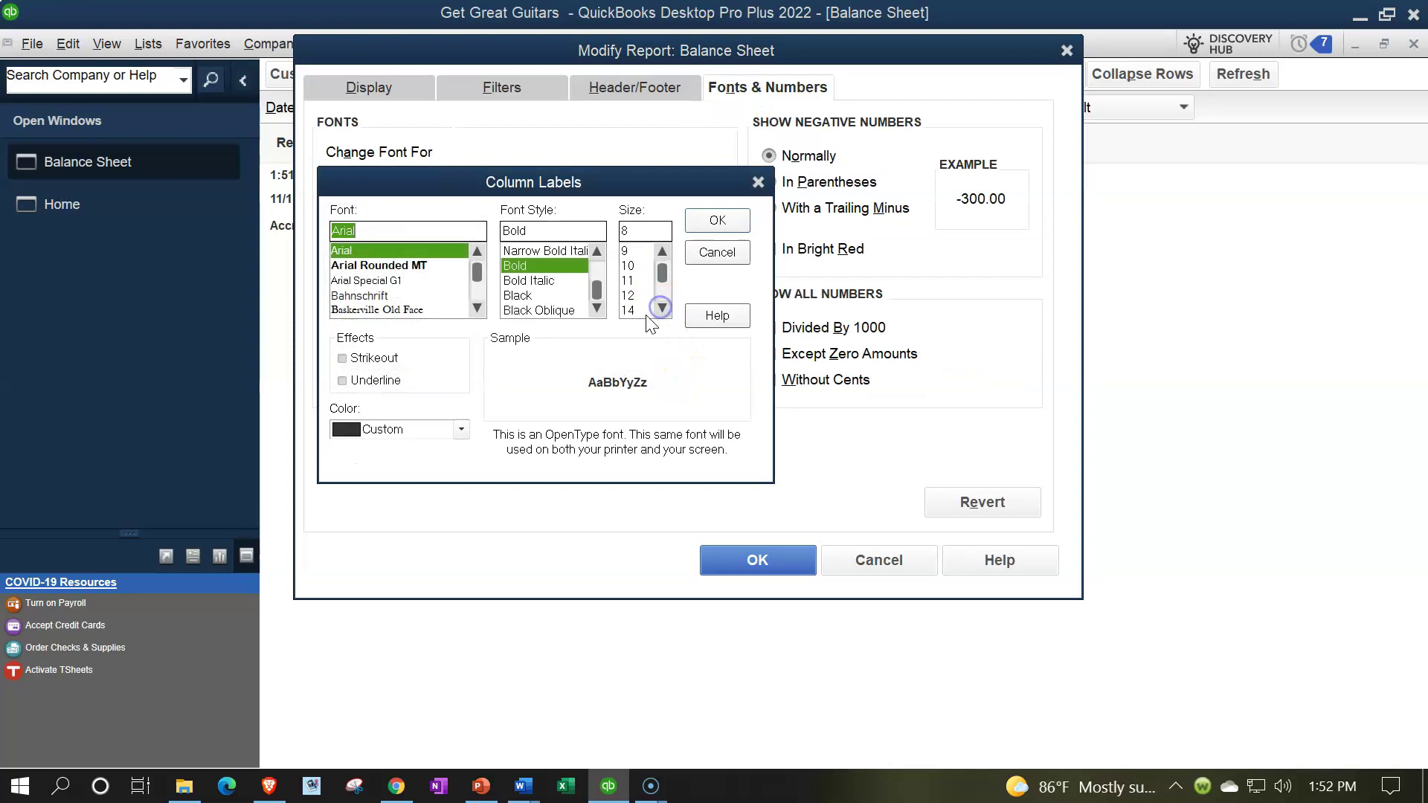
Step: Apply font size 14 to the Balance Sheet's column labels and all related fonts
click(706, 223)
click(632, 245)
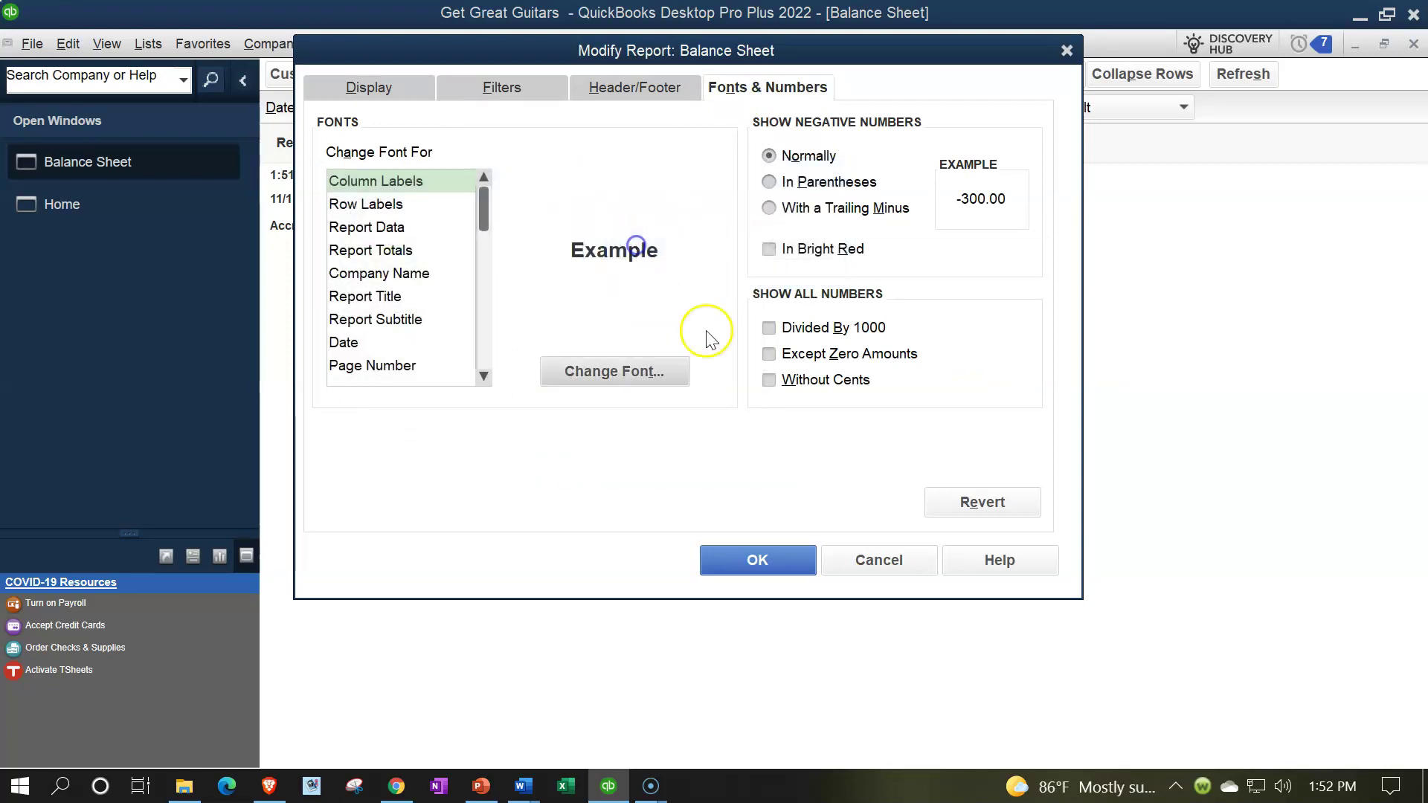
click(786, 558)
Step: Open the standard Profit & Loss report for the period 01/01/2022 to 12/31/2022
click(617, 44)
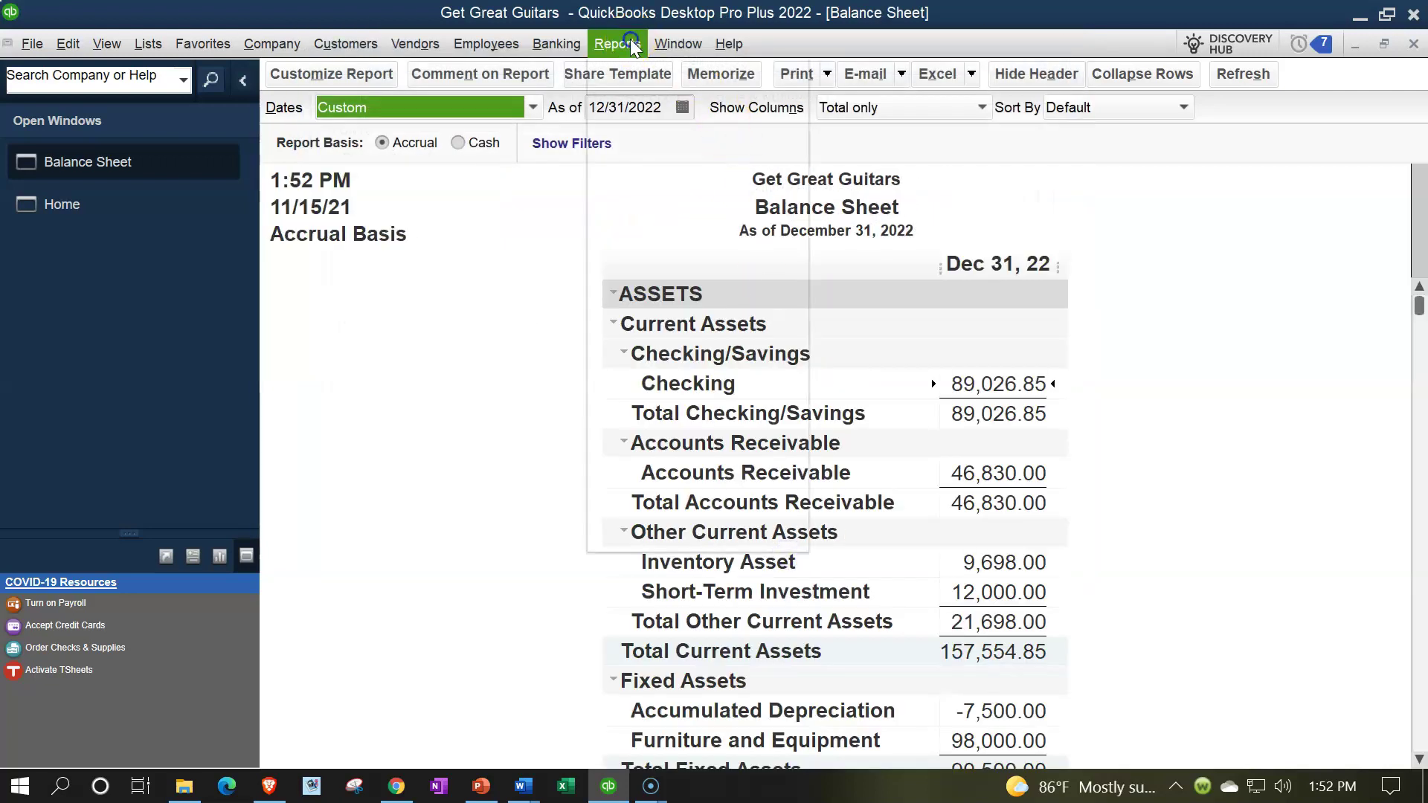
mouse_move(731, 195)
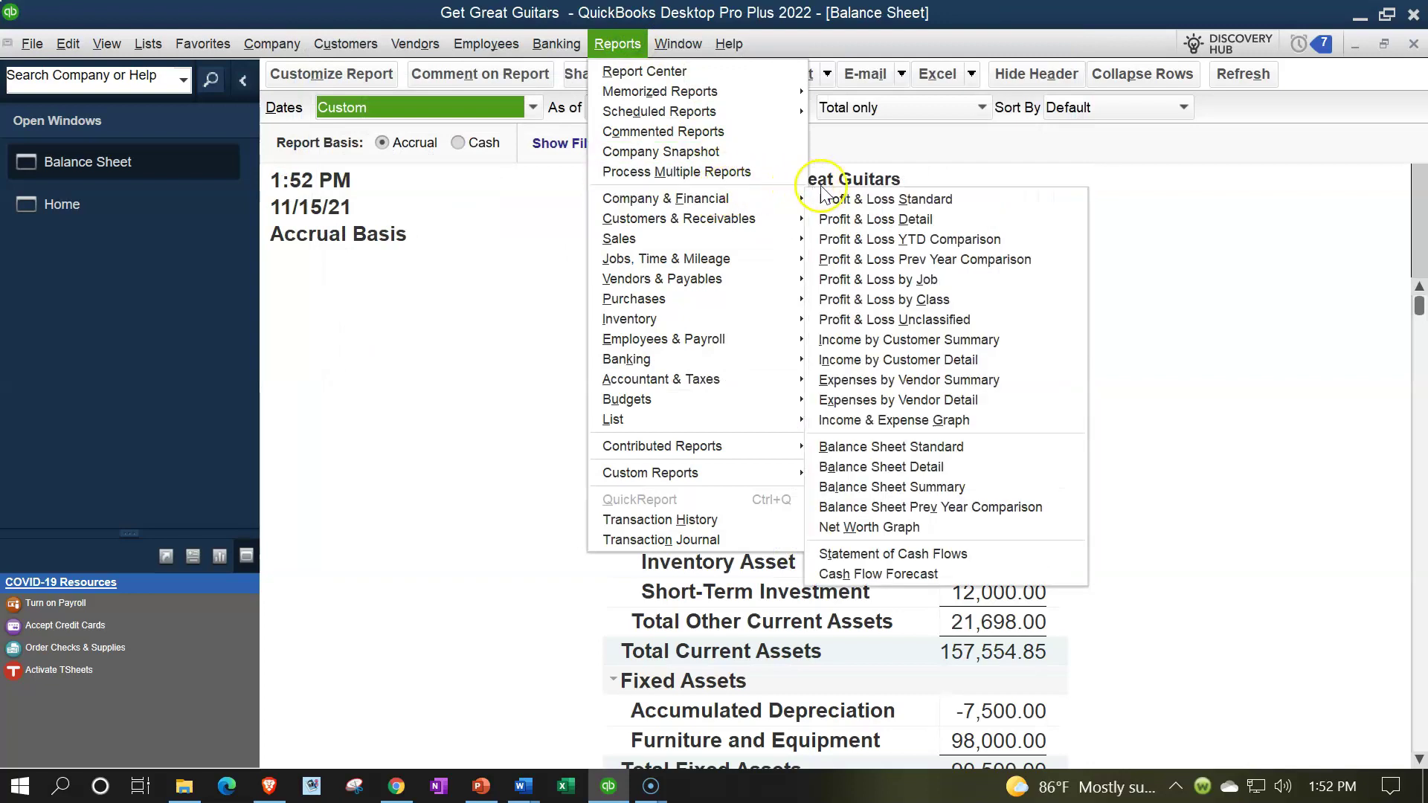
click(788, 198)
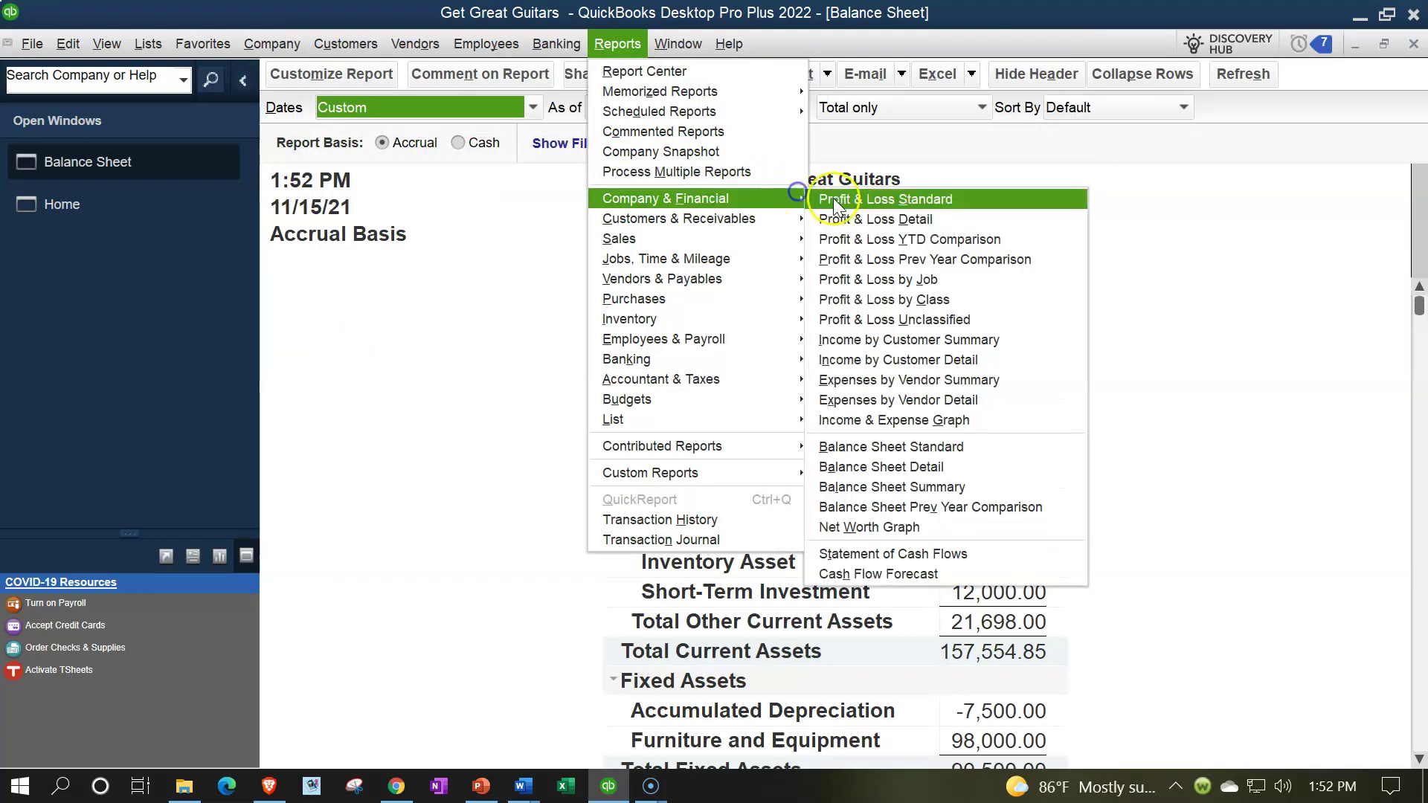
click(839, 197)
text(010122)
key(Tab)
text(12/31/202)
key(Tab)
Step: Customize the Profit & Loss report with font size 14 for column labels and all related fonts
click(374, 89)
click(720, 84)
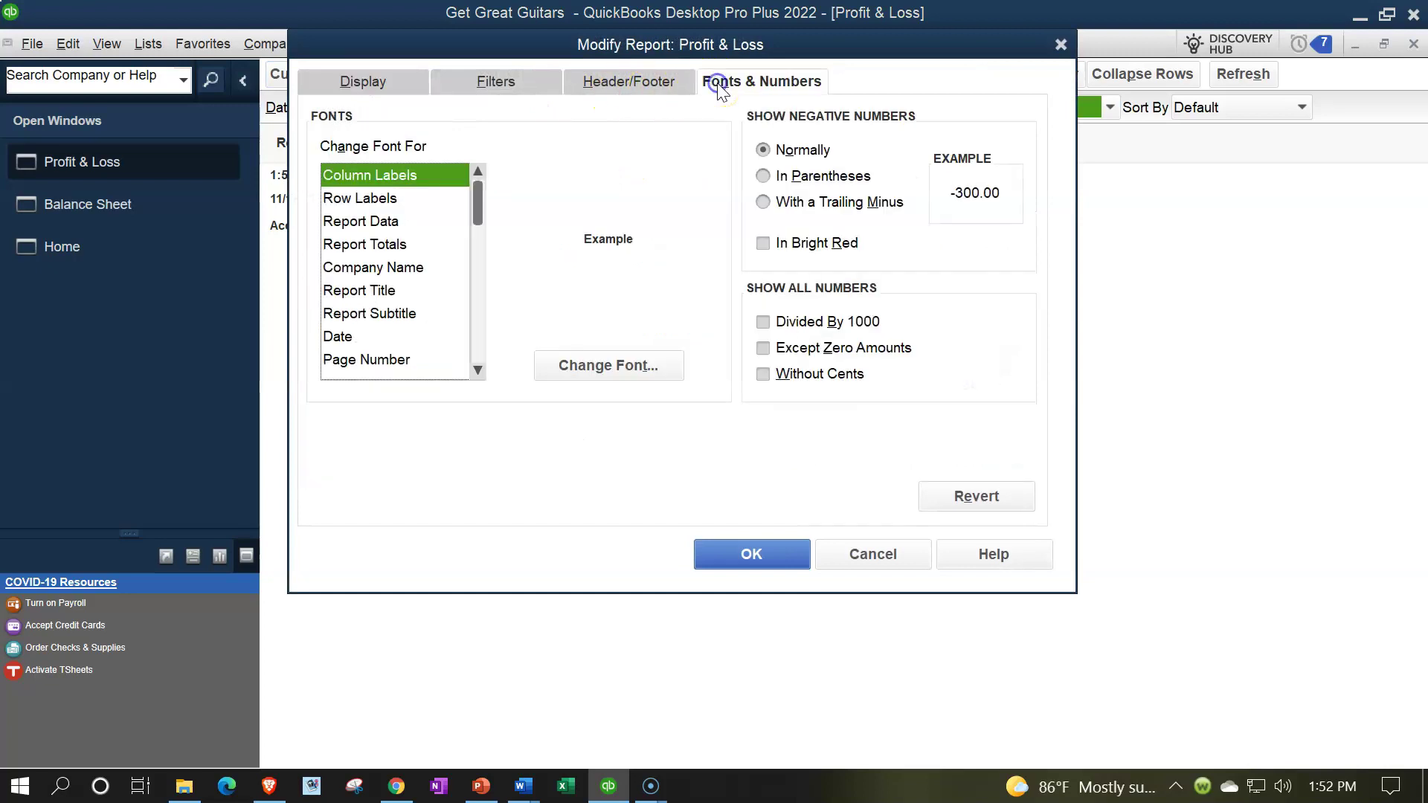
click(653, 364)
click(623, 305)
click(711, 214)
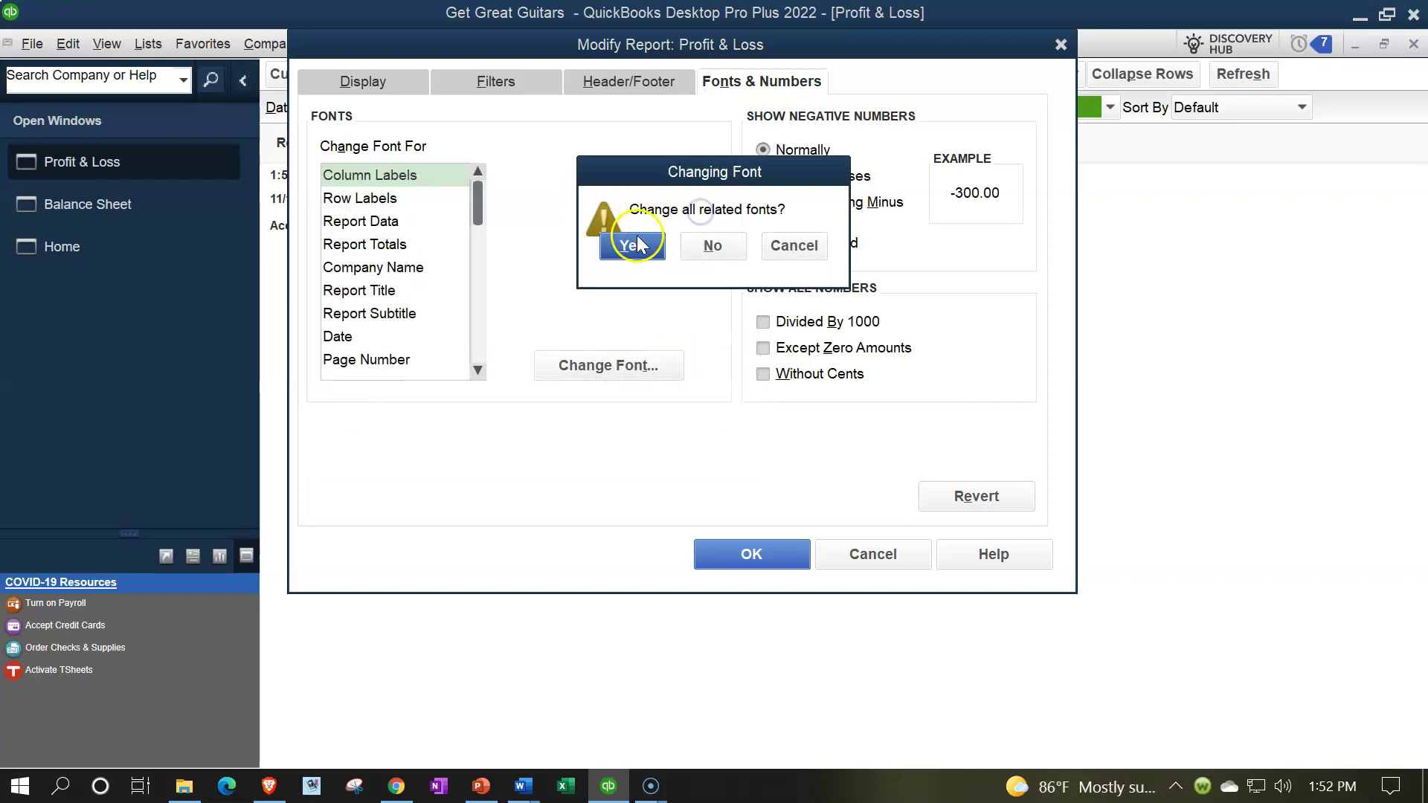
click(633, 246)
click(751, 554)
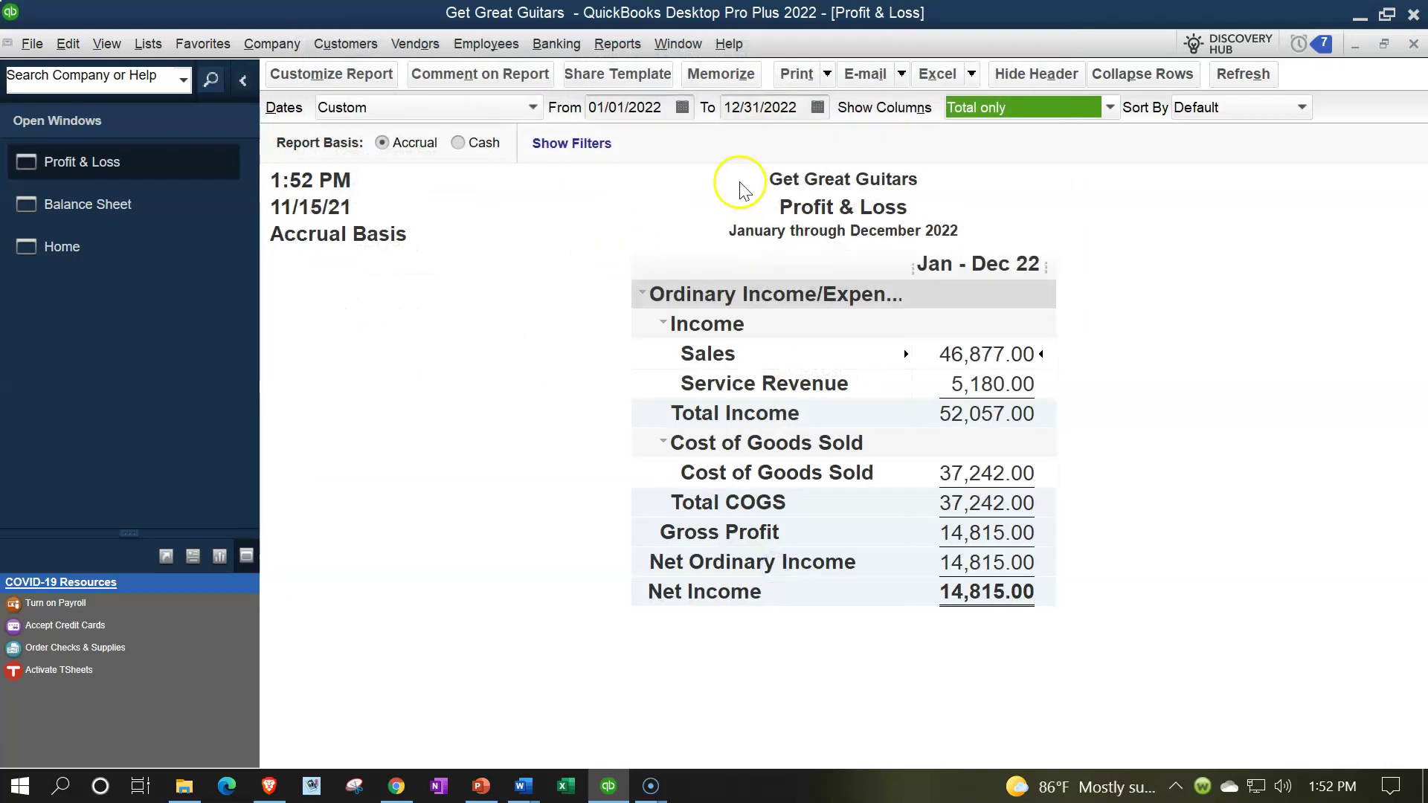
Step: Open the Trial Balance report and set its date range to 01/01/2022 through 12/31/2022
click(617, 43)
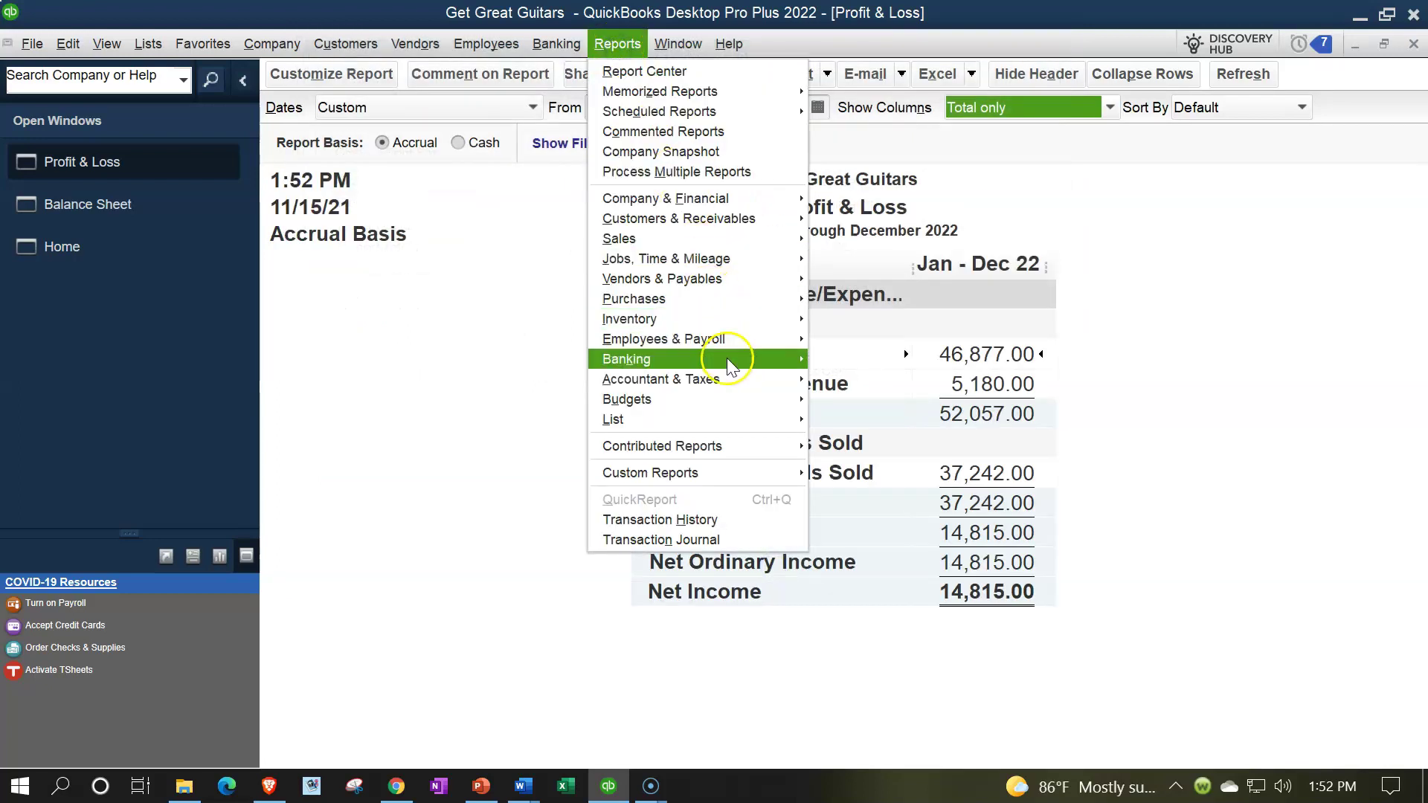
mouse_move(731, 376)
click(822, 381)
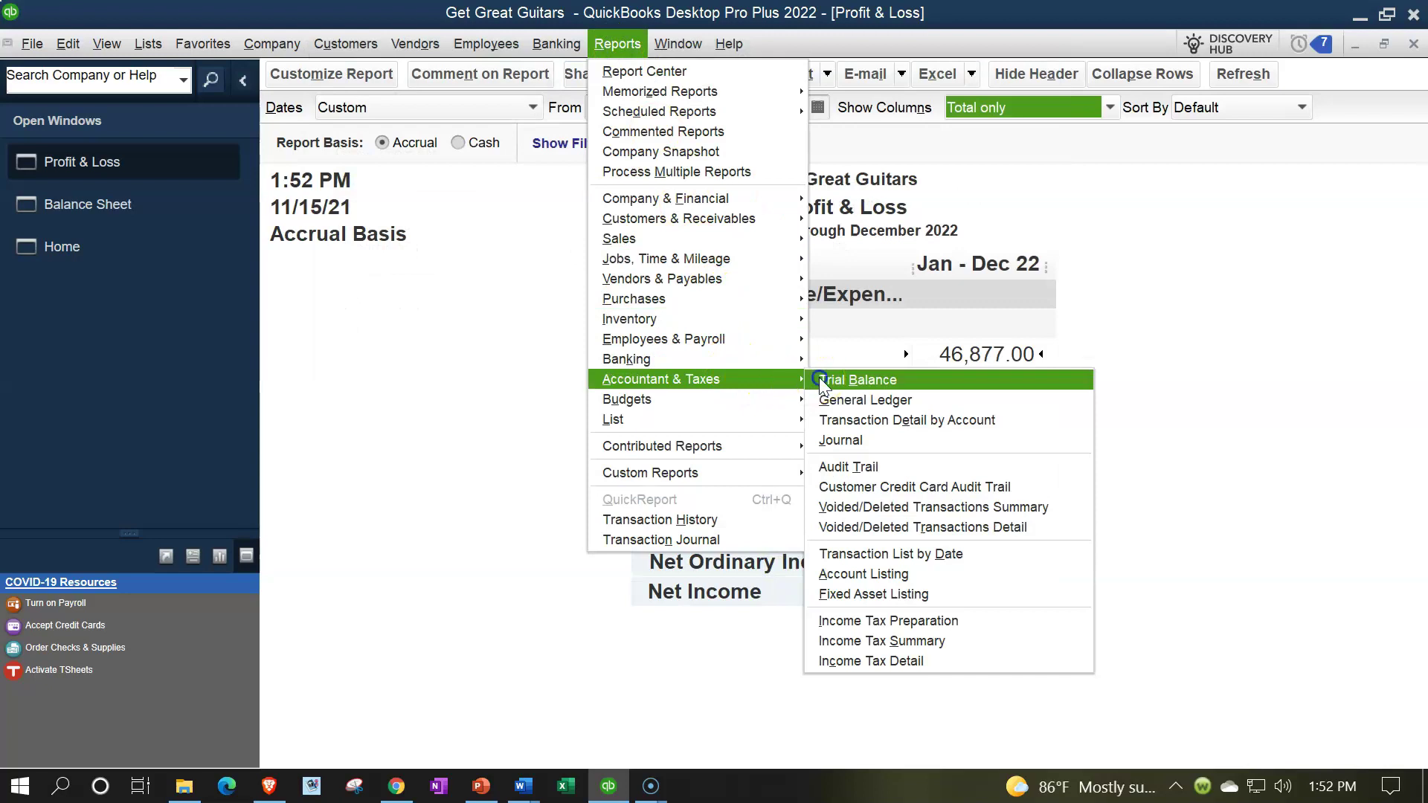
key(Tab)
text(0101022)
key(Tab)
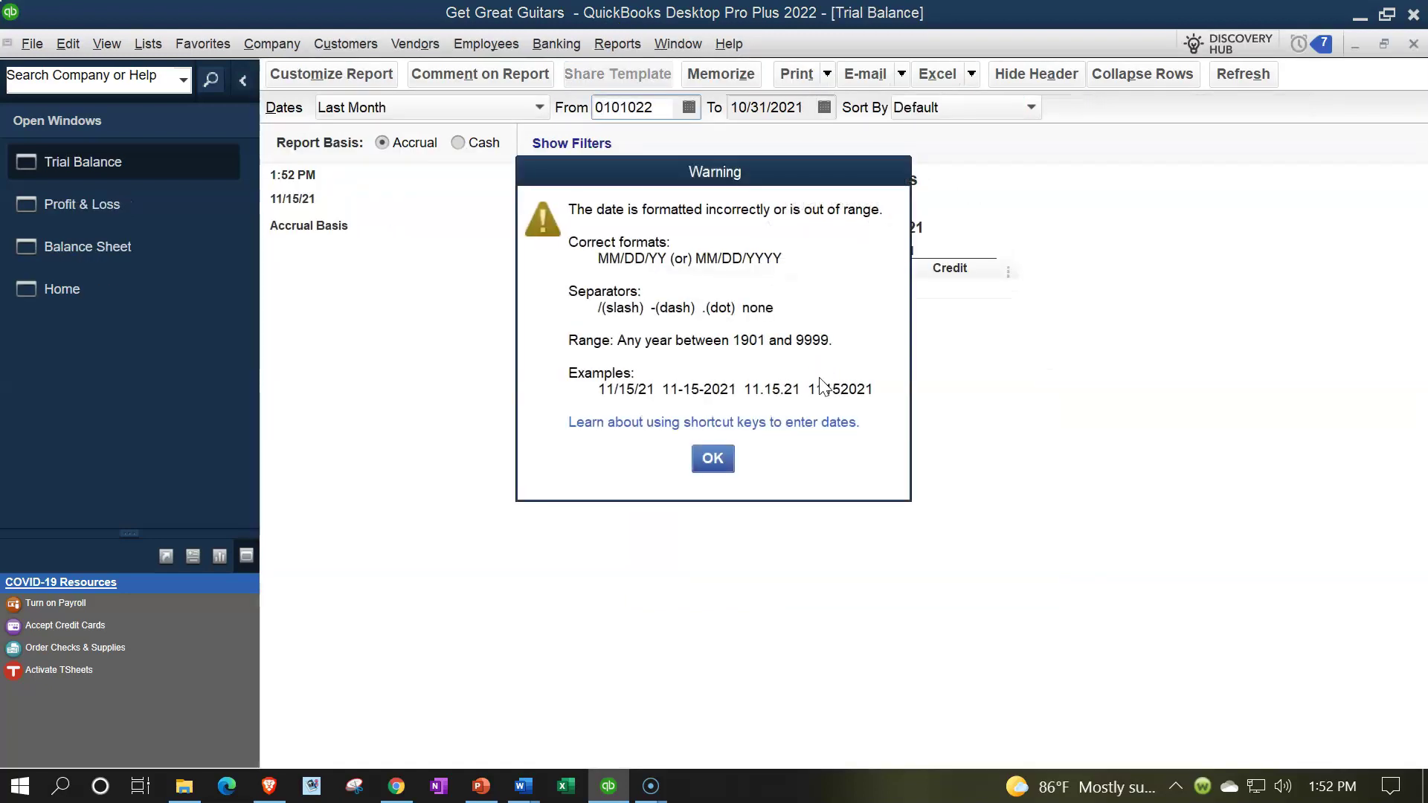
click(714, 455)
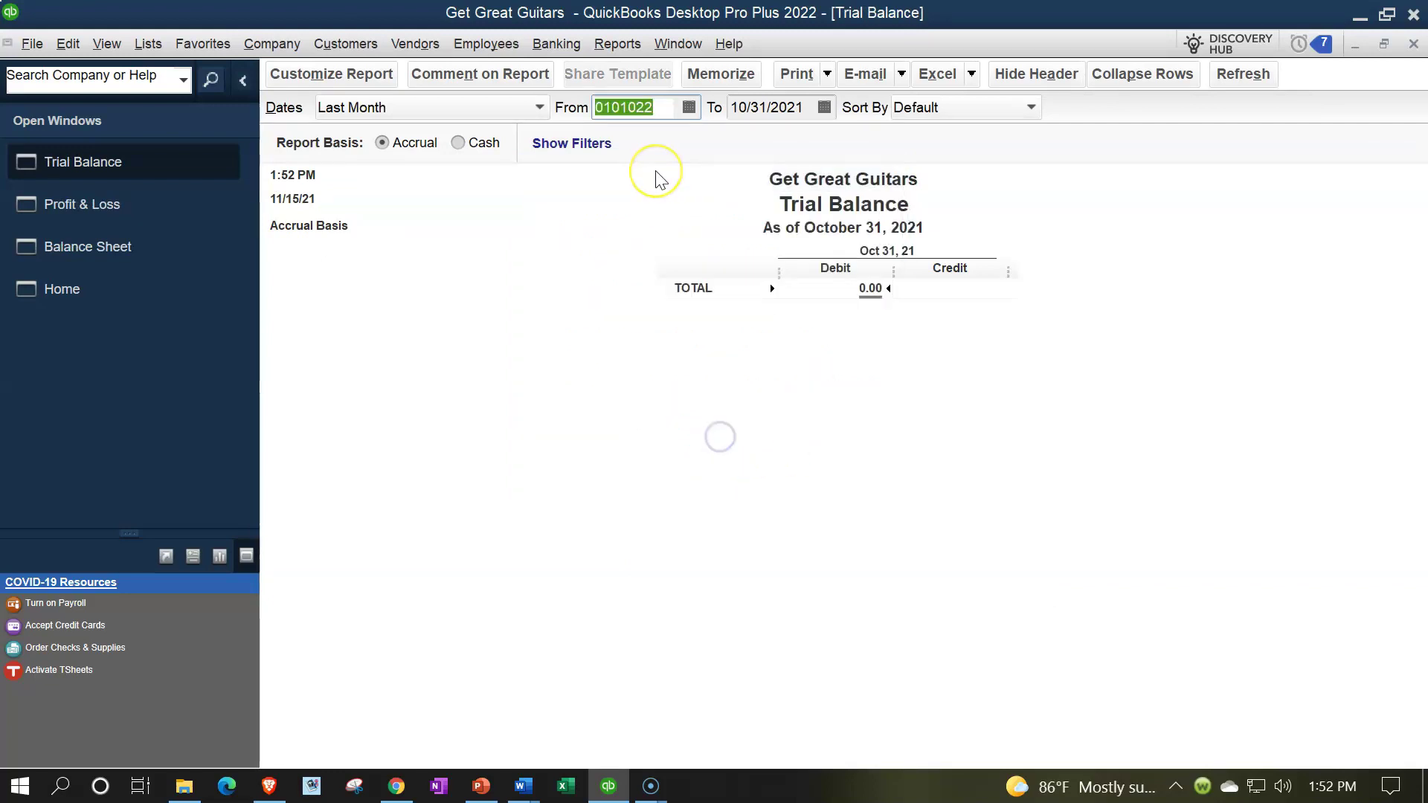
text(010122)
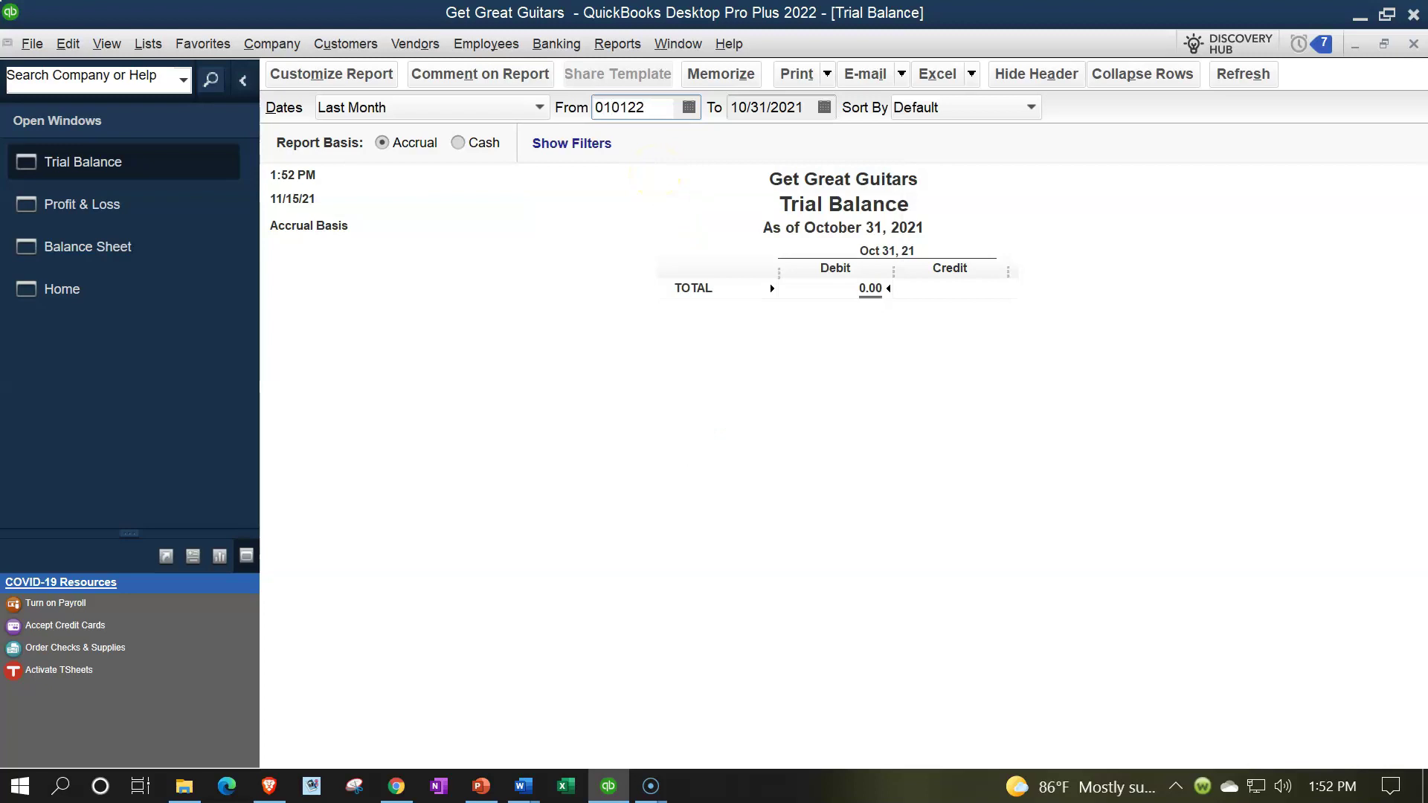
key(Tab)
text(123122)
key(Tab)
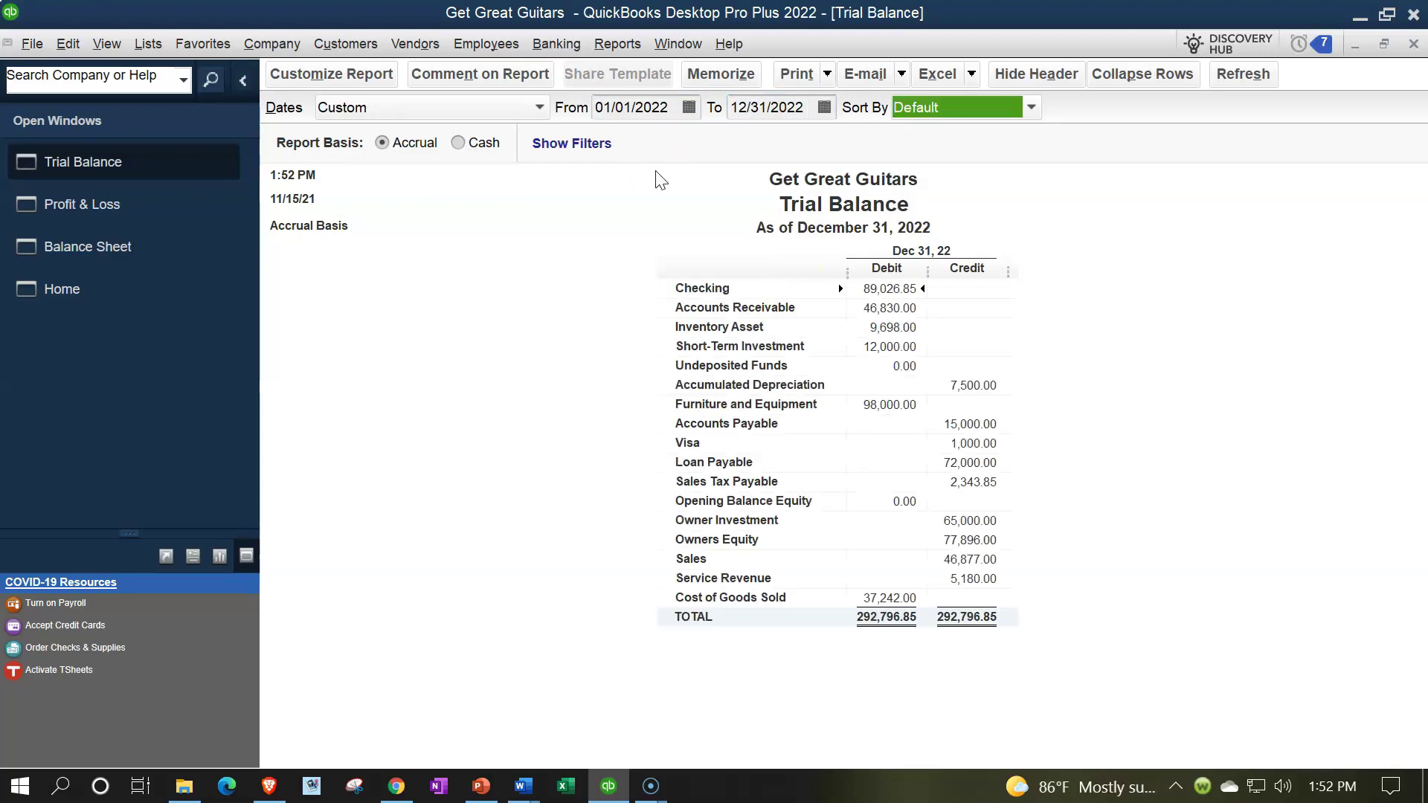
Step: Customize the Trial Balance with font size 14 for column labels and all related fonts
click(348, 73)
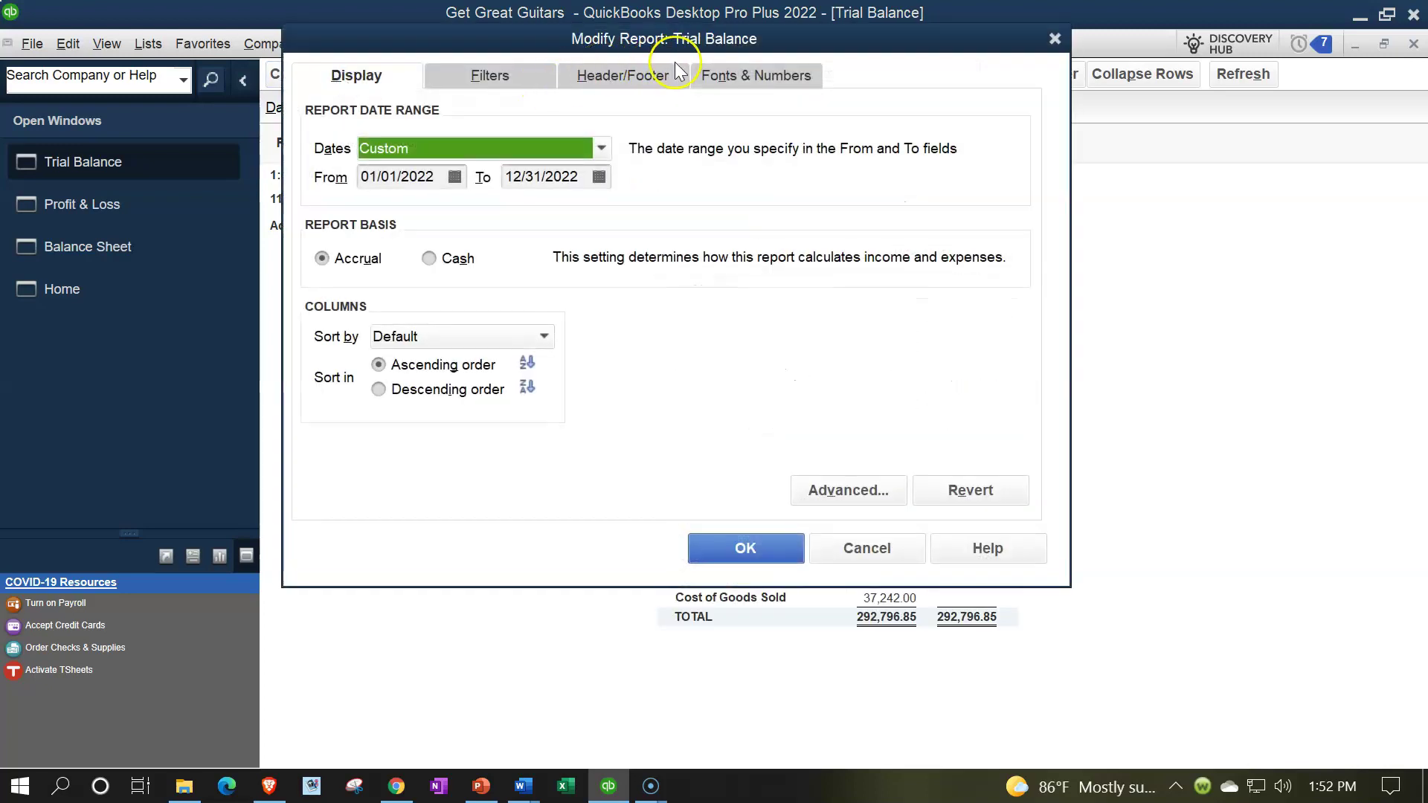
click(740, 77)
click(605, 355)
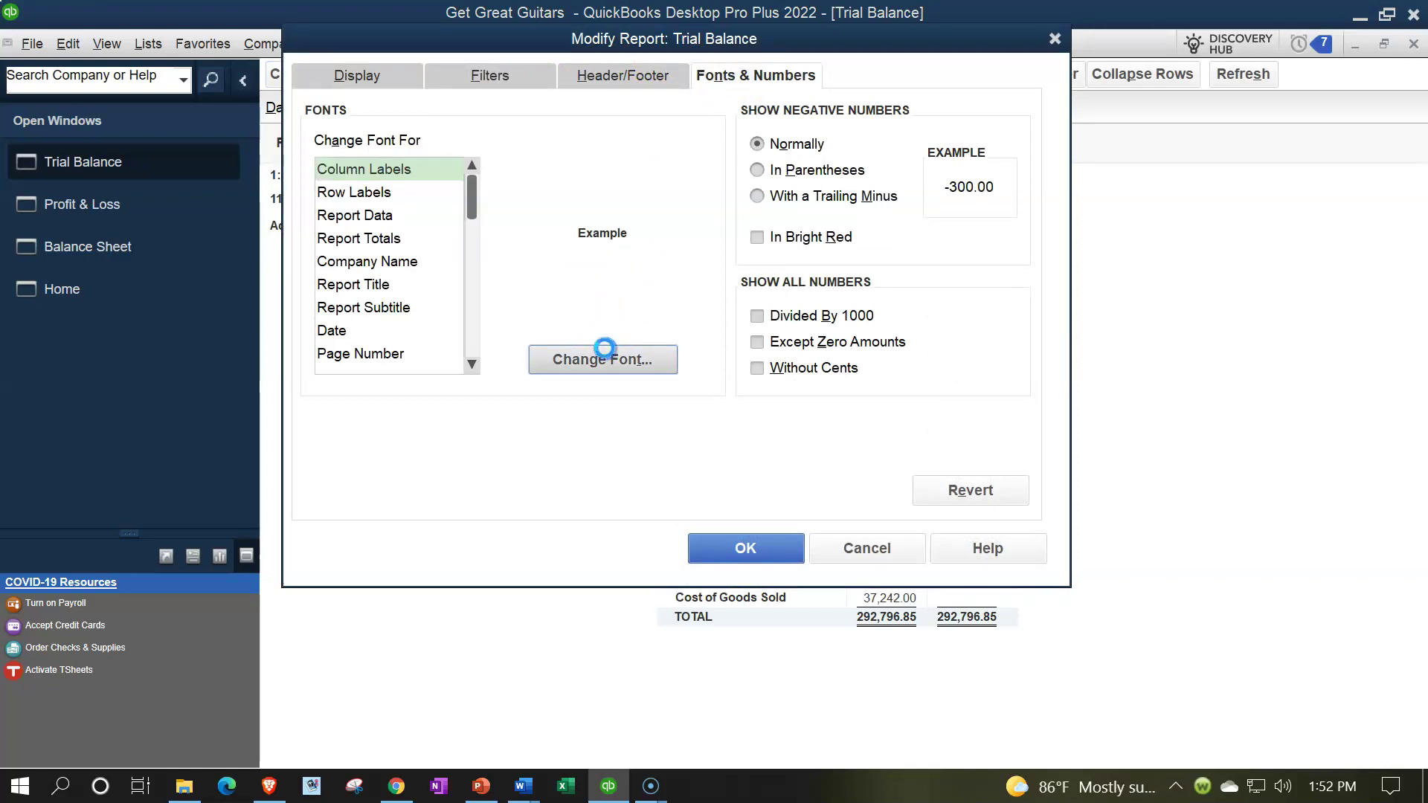
click(650, 296)
click(618, 297)
click(705, 208)
click(634, 246)
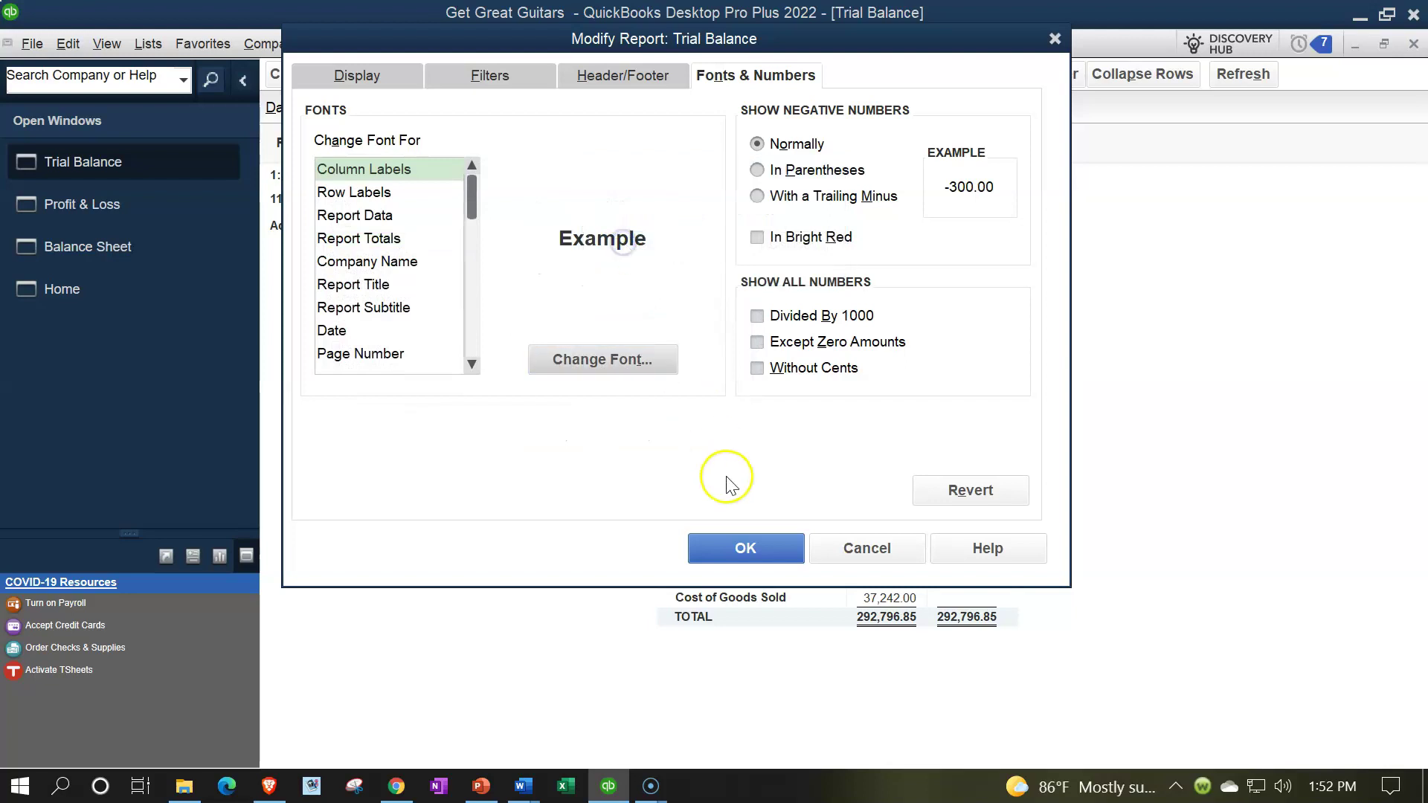
click(743, 548)
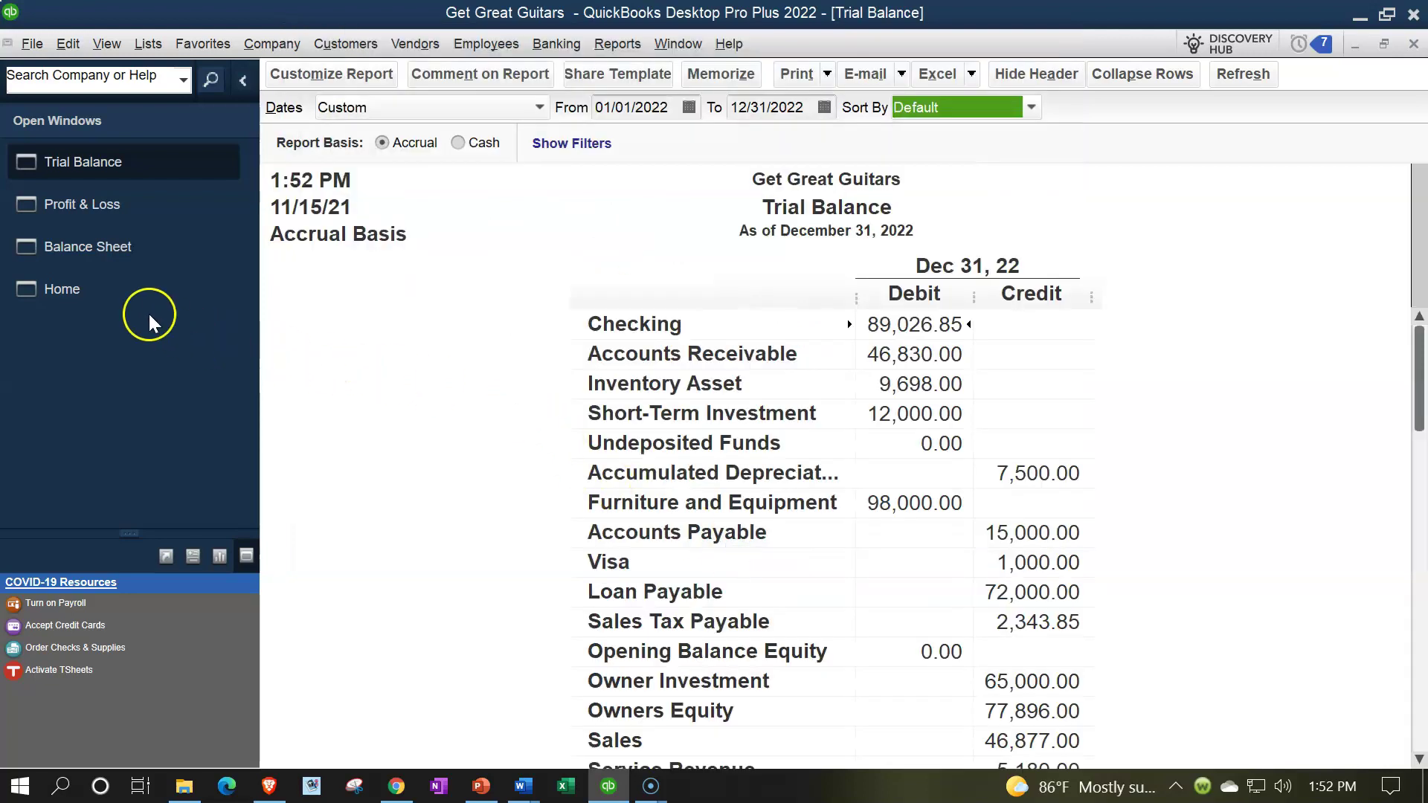
Step: Display the Customers & Jobs list in the Customer Center, and widen its name column and the list pane
click(119, 289)
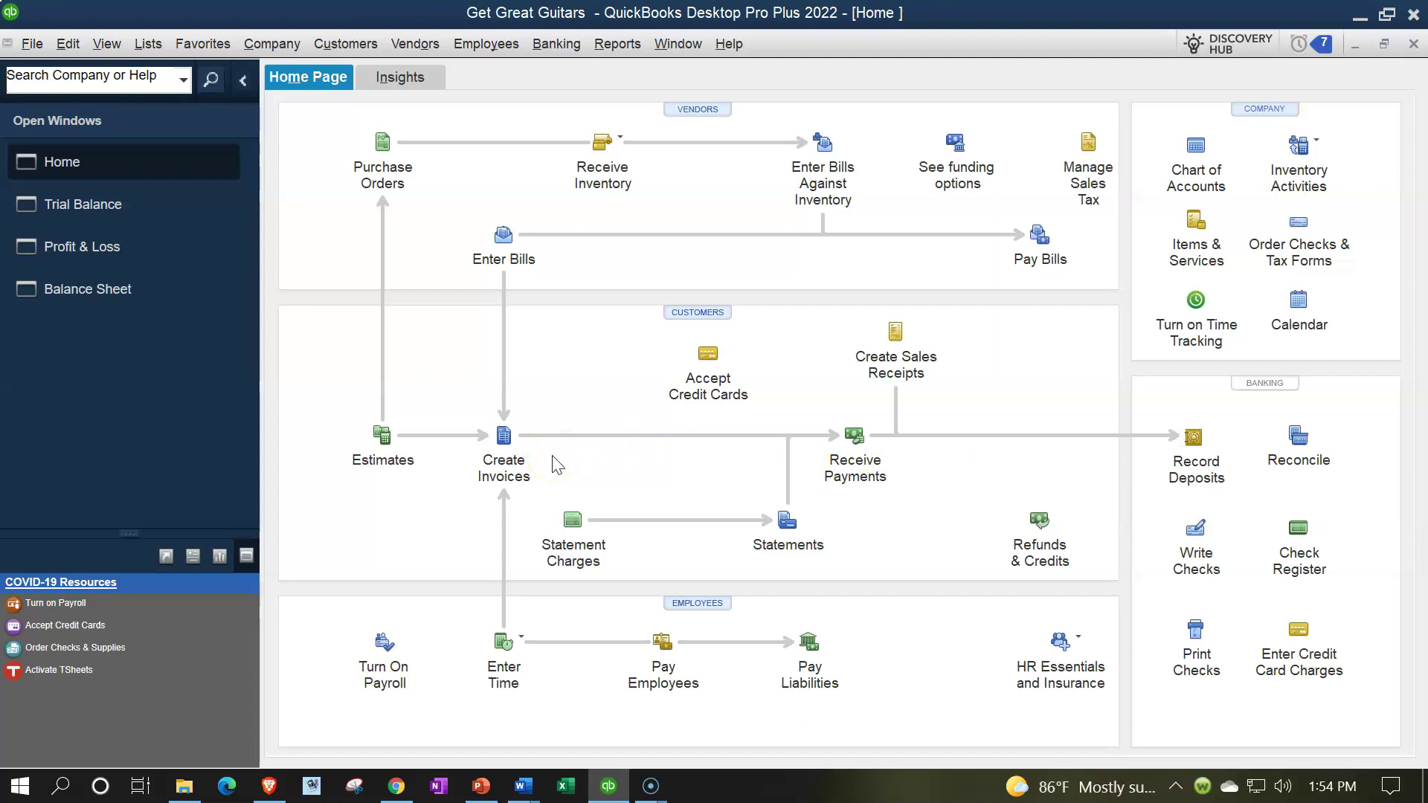
click(345, 43)
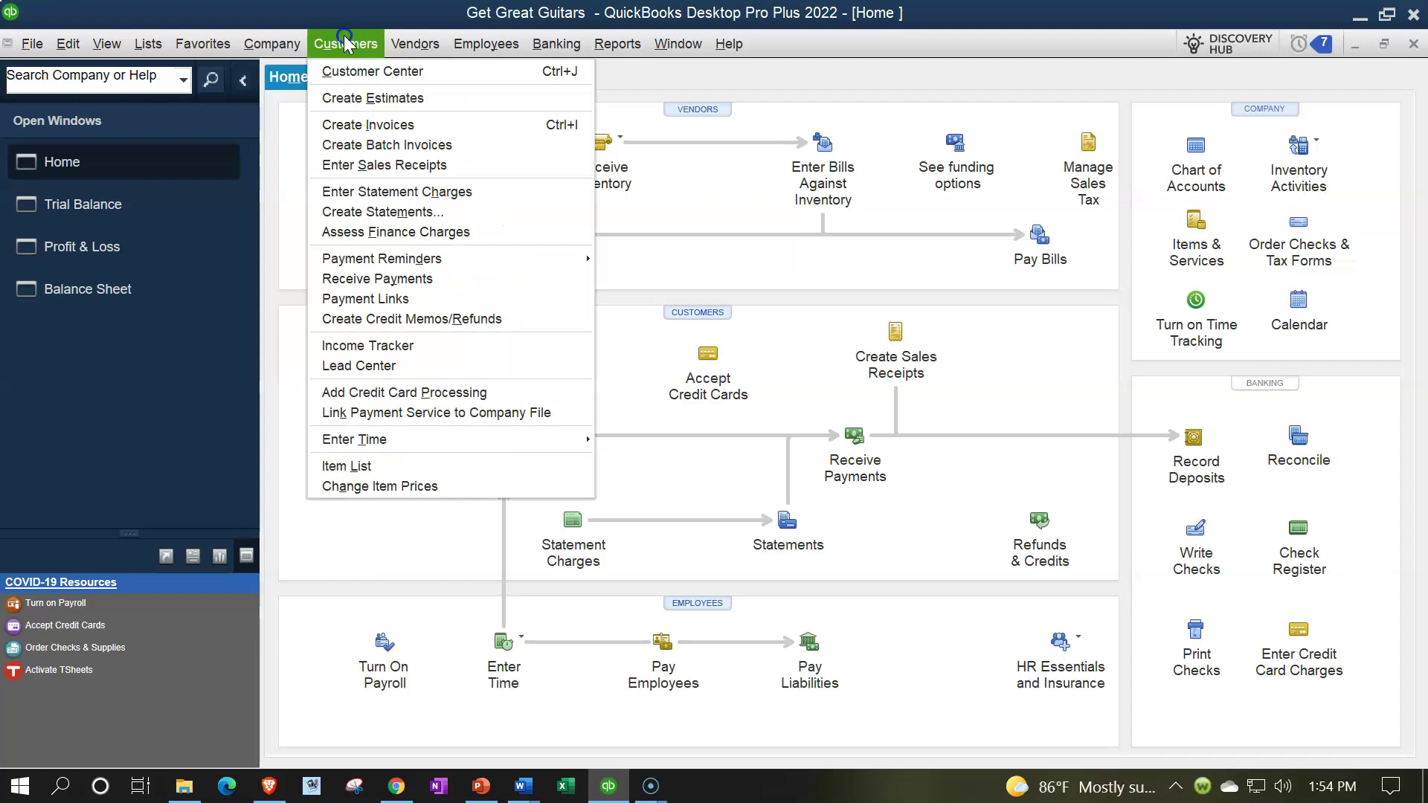
click(344, 71)
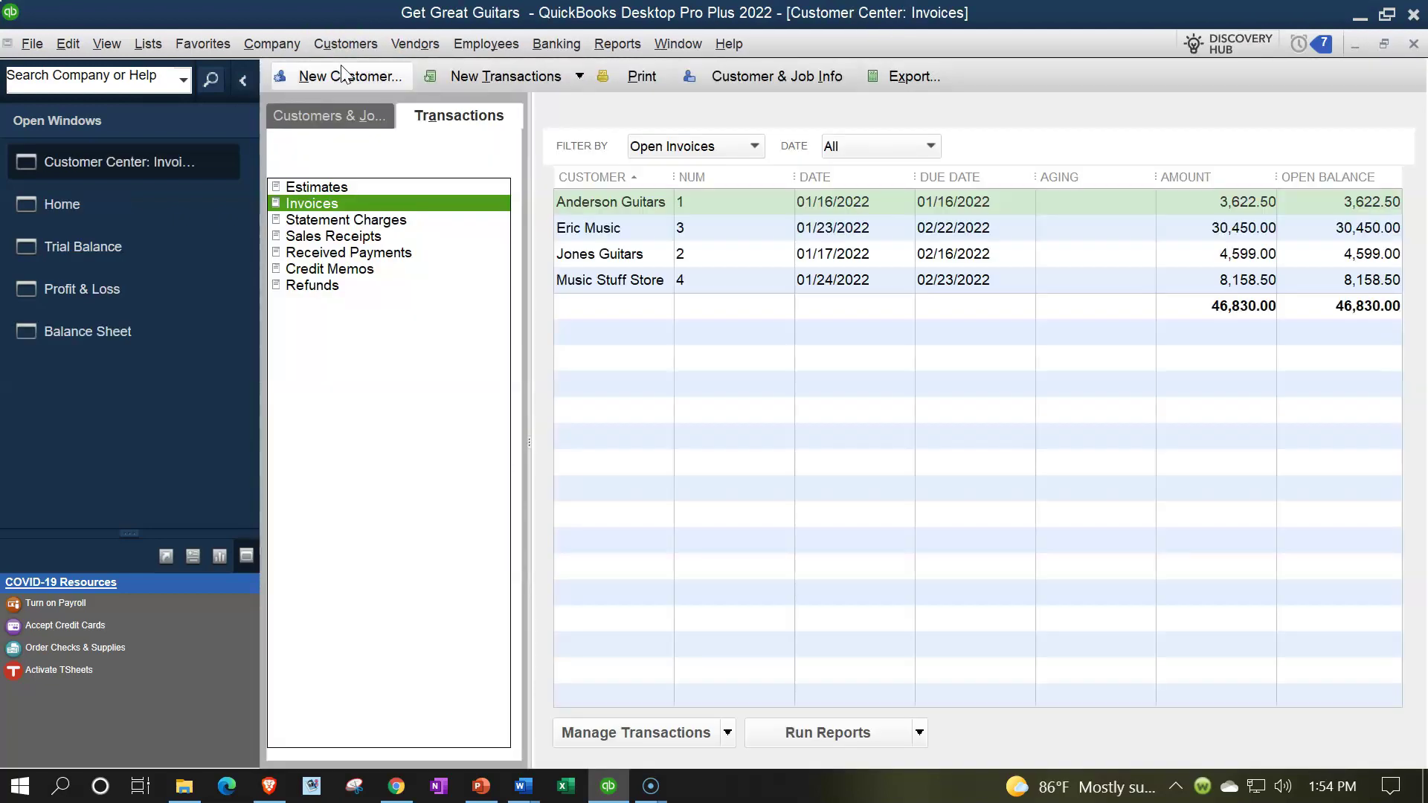
click(317, 118)
click(354, 191)
drag(368, 233, 400, 233)
drag(526, 443, 573, 456)
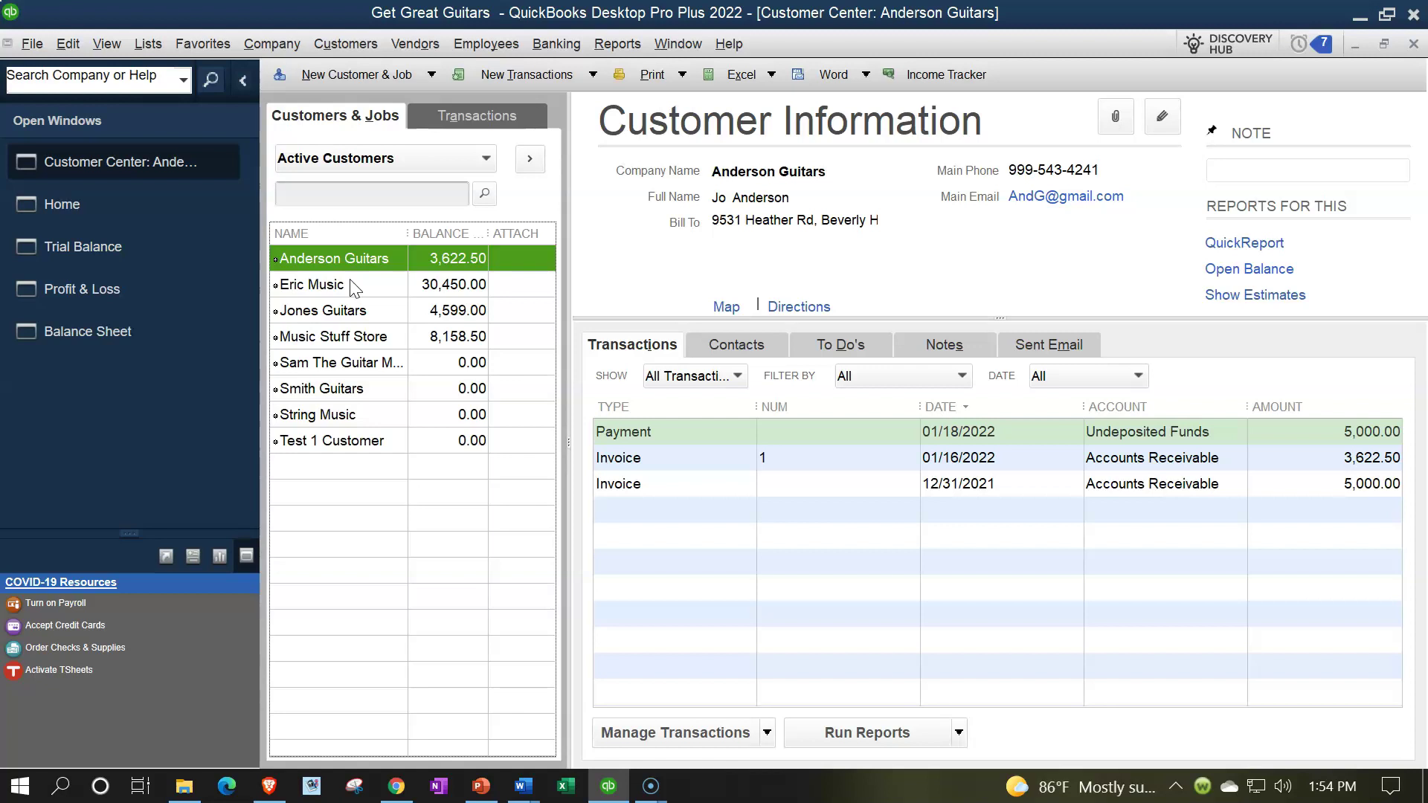
Step: Review the invoice transactions of all customers, filtered by all invoices and by open invoices
click(702, 485)
click(470, 118)
click(301, 204)
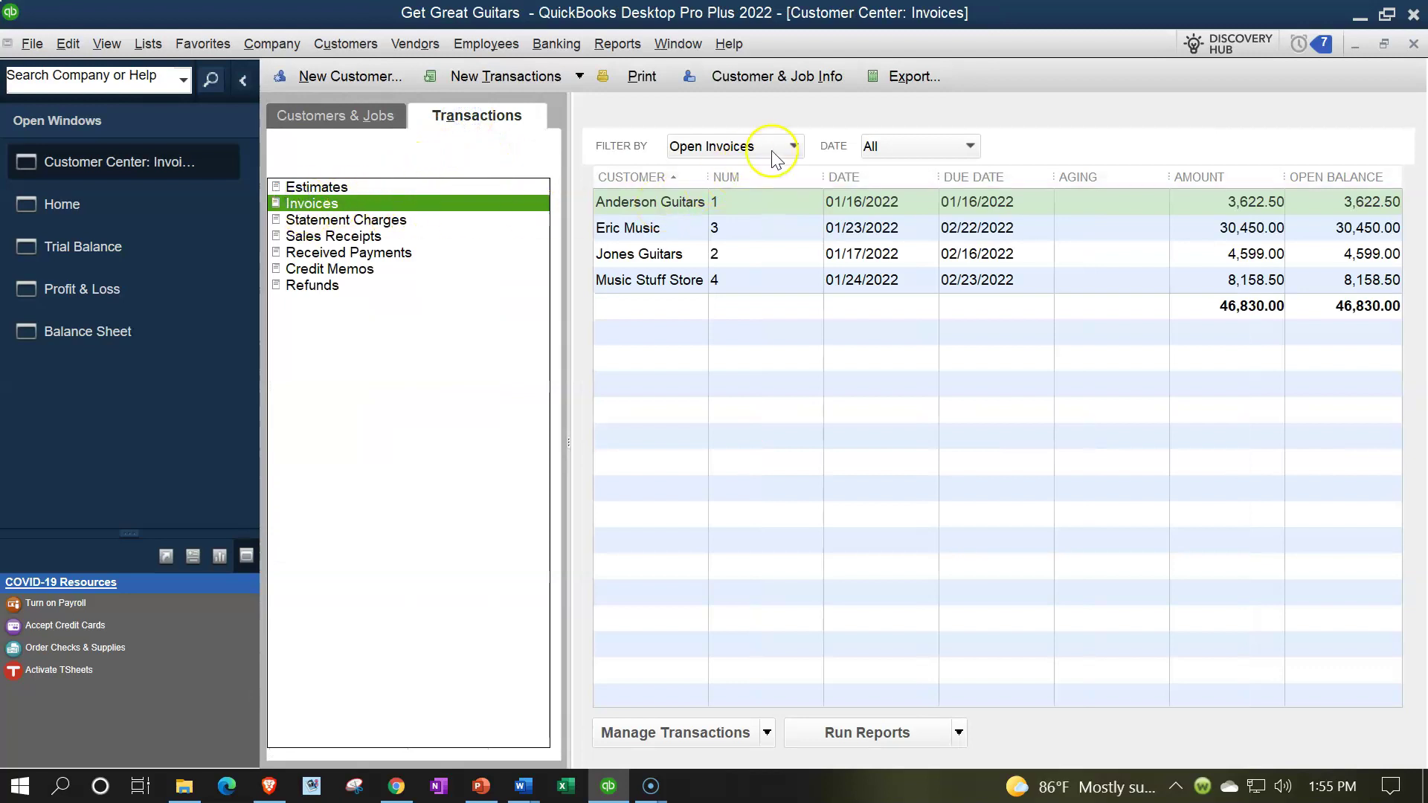
click(796, 146)
click(713, 174)
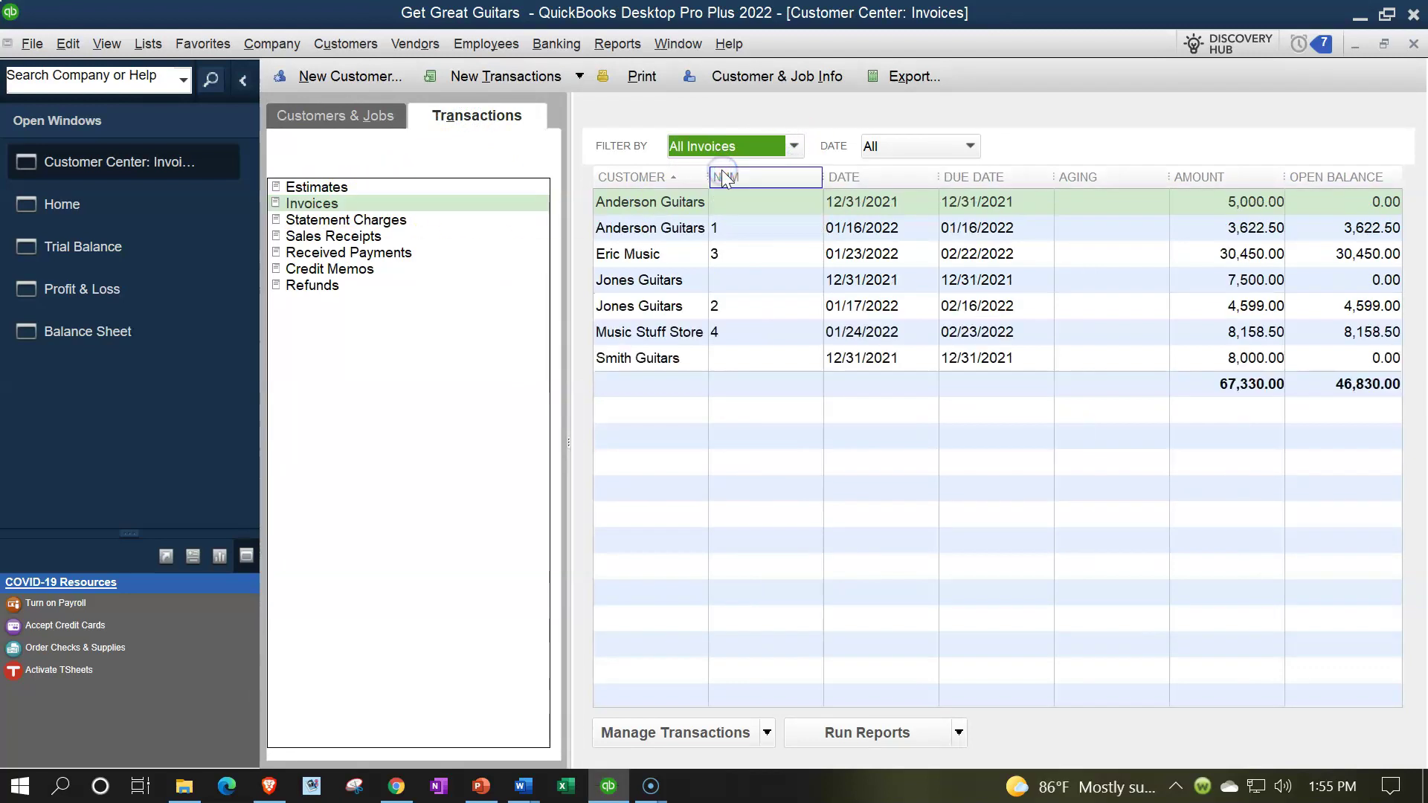
click(793, 146)
click(750, 196)
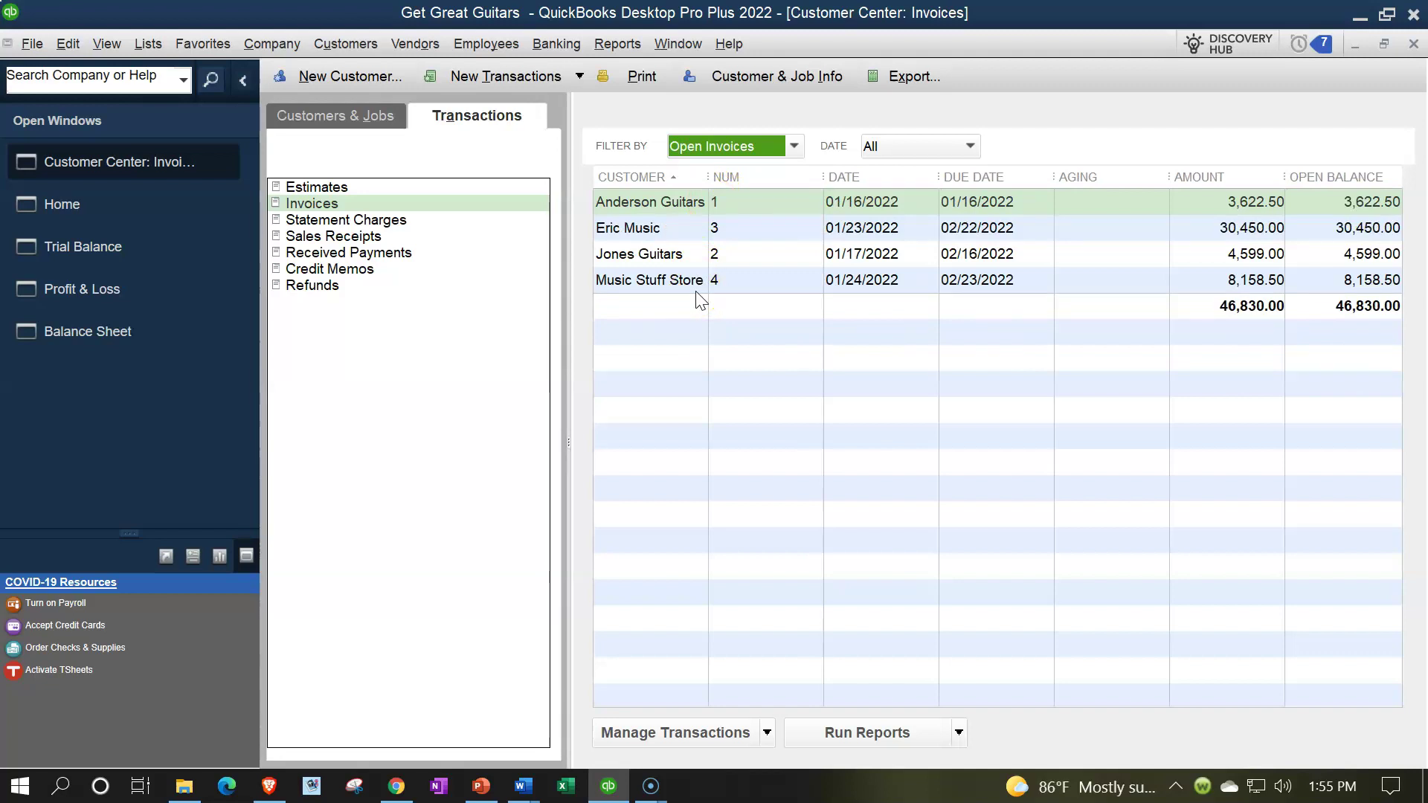
click(680, 214)
Step: Start a customer payment from the home page's Receive Payments form, received from Anderson Guitars
click(102, 213)
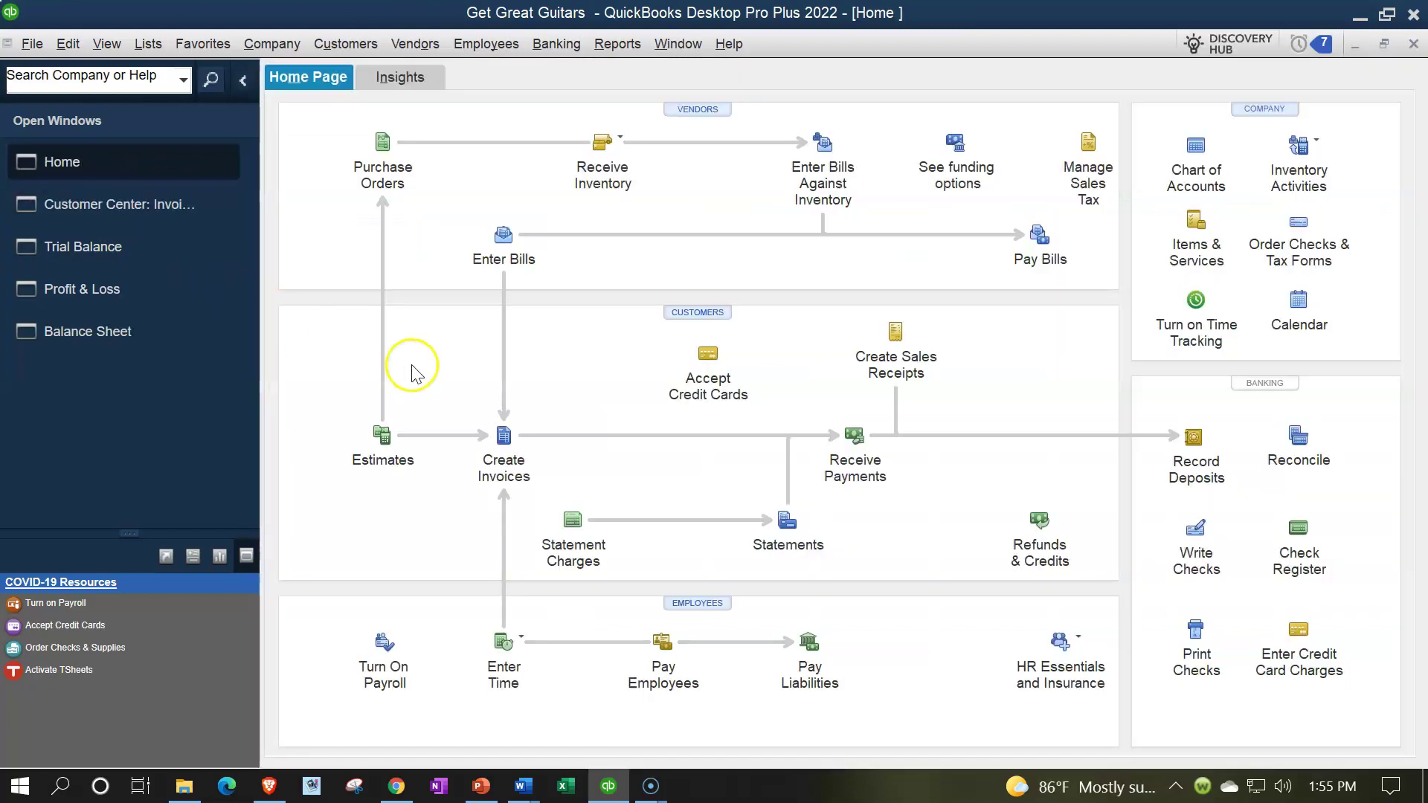
click(852, 447)
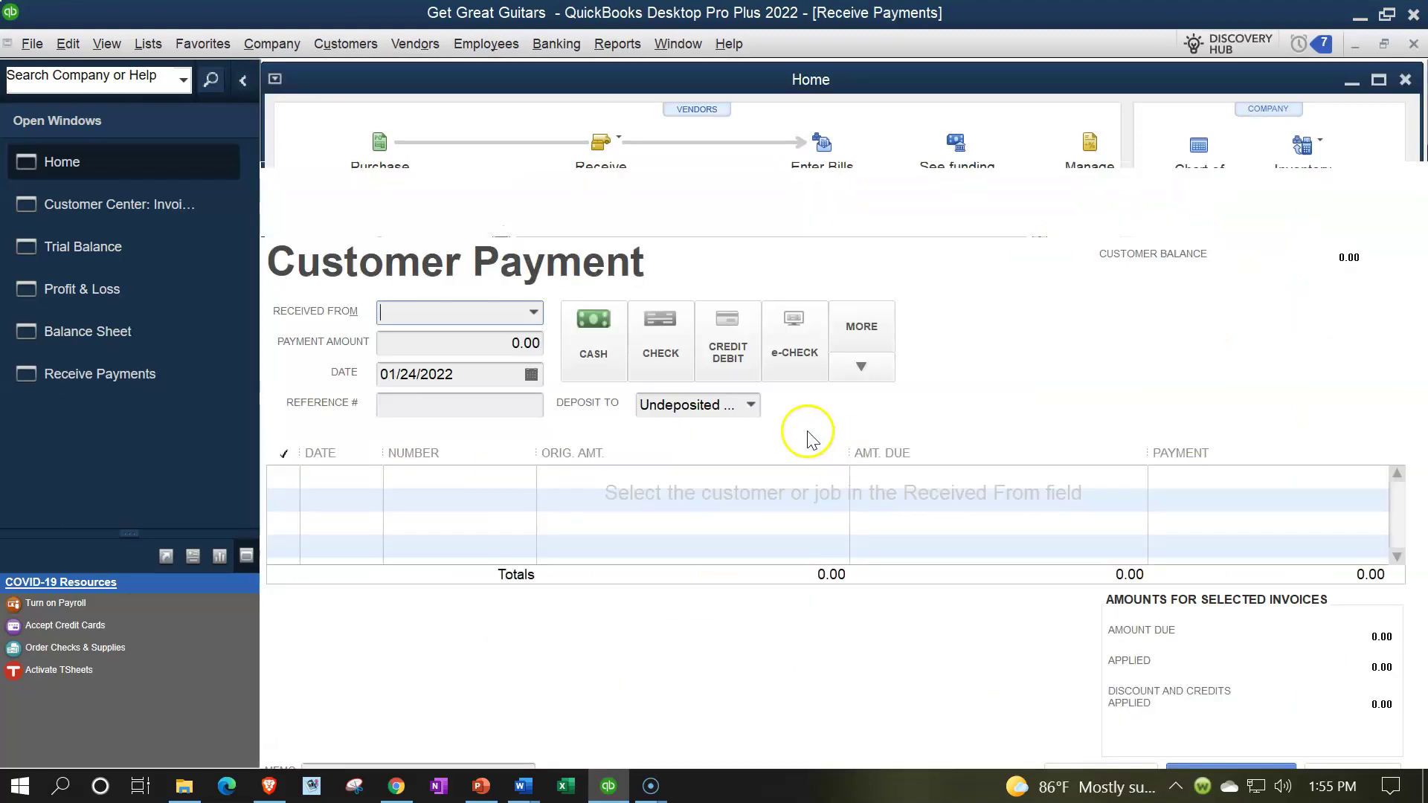
click(533, 313)
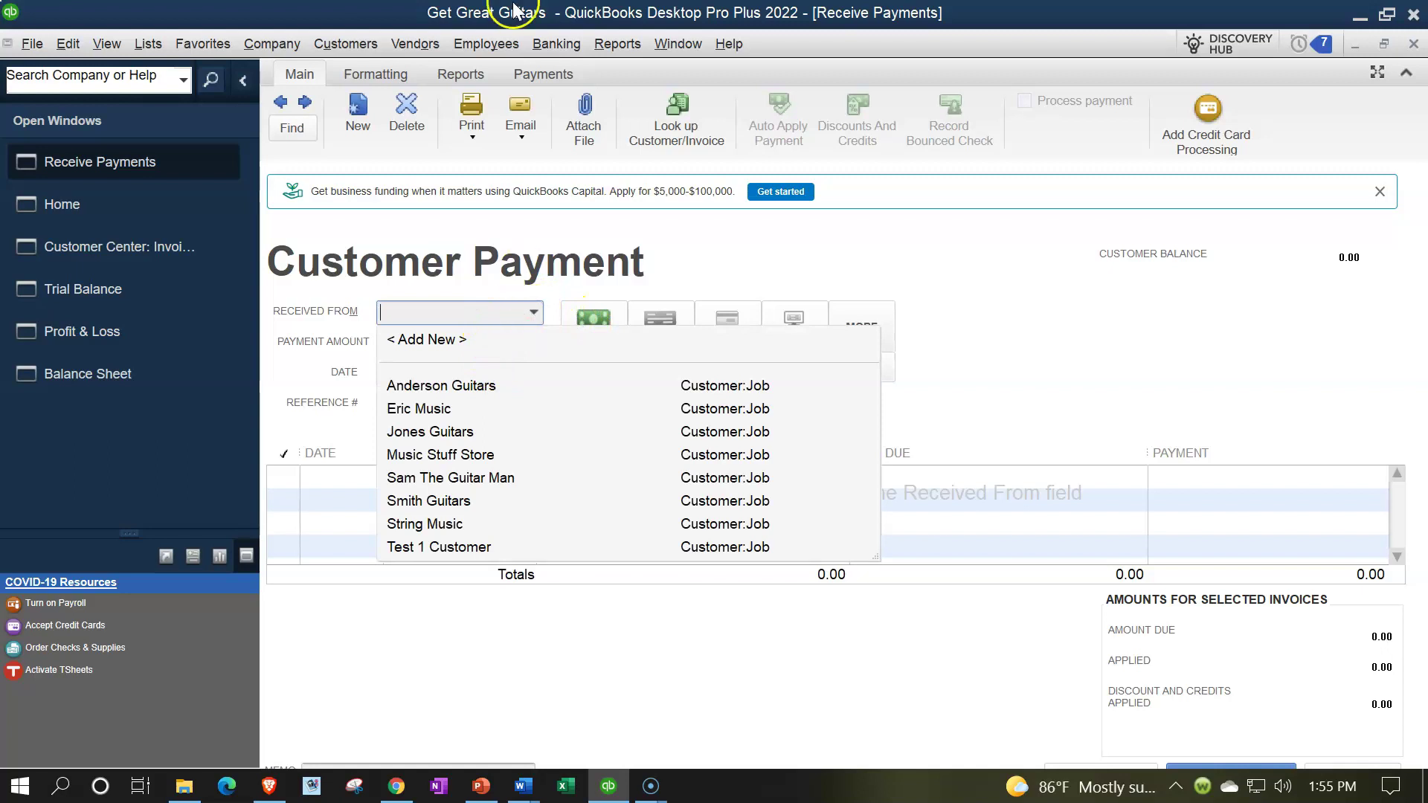
text(Anderson Guitars)
key(Tab)
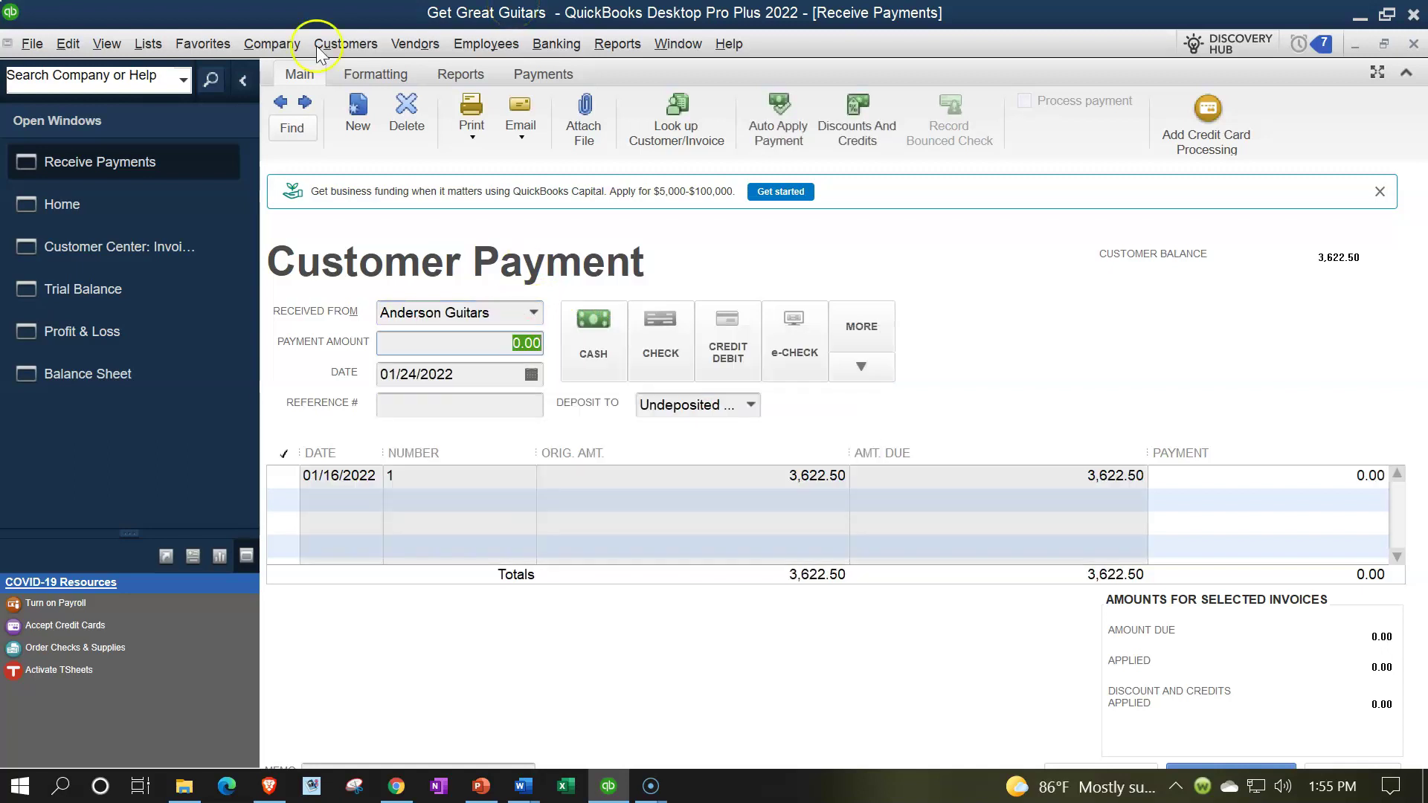
Step: Select Anderson Guitars' 01/16/2022 invoice for full payment and open that invoice to check its details
click(245, 81)
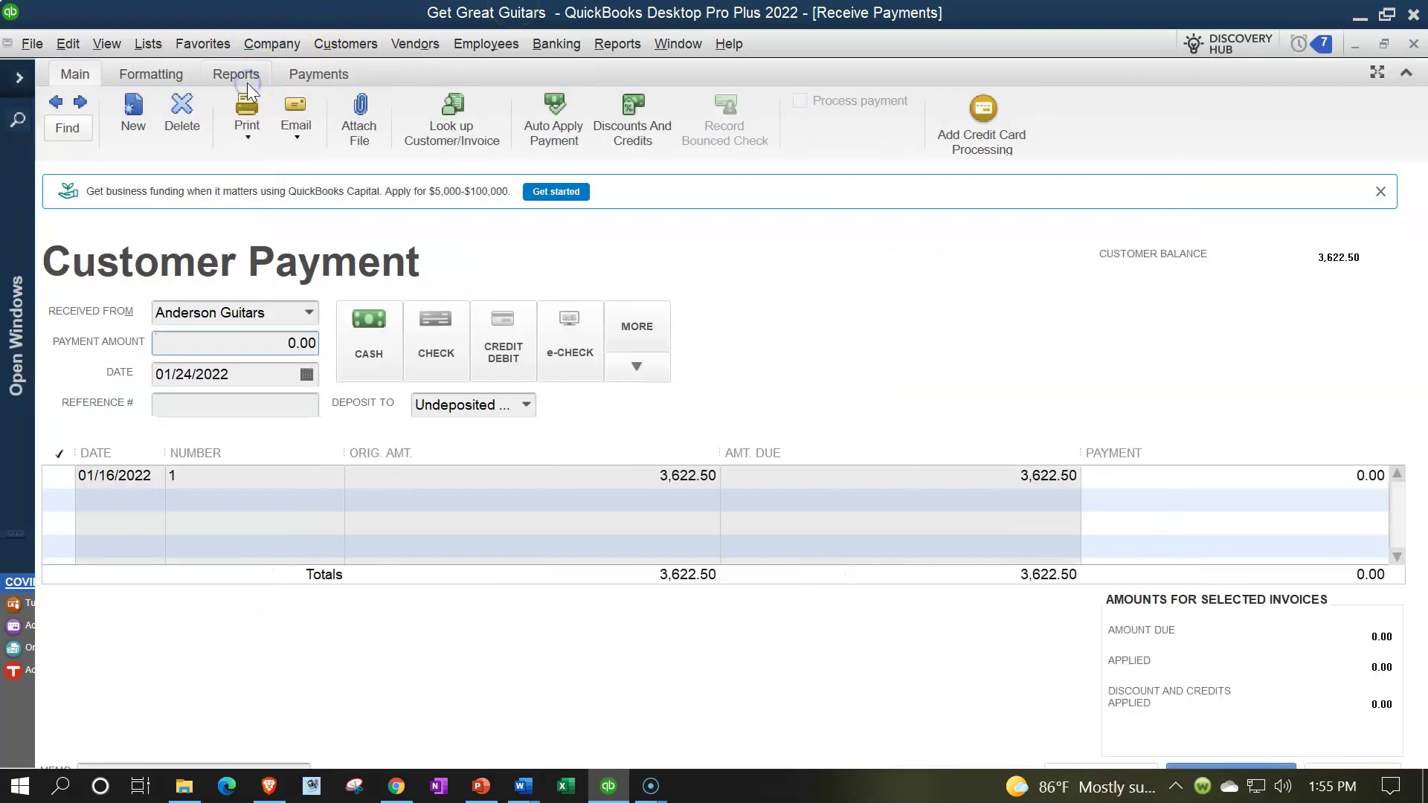
click(67, 485)
click(66, 475)
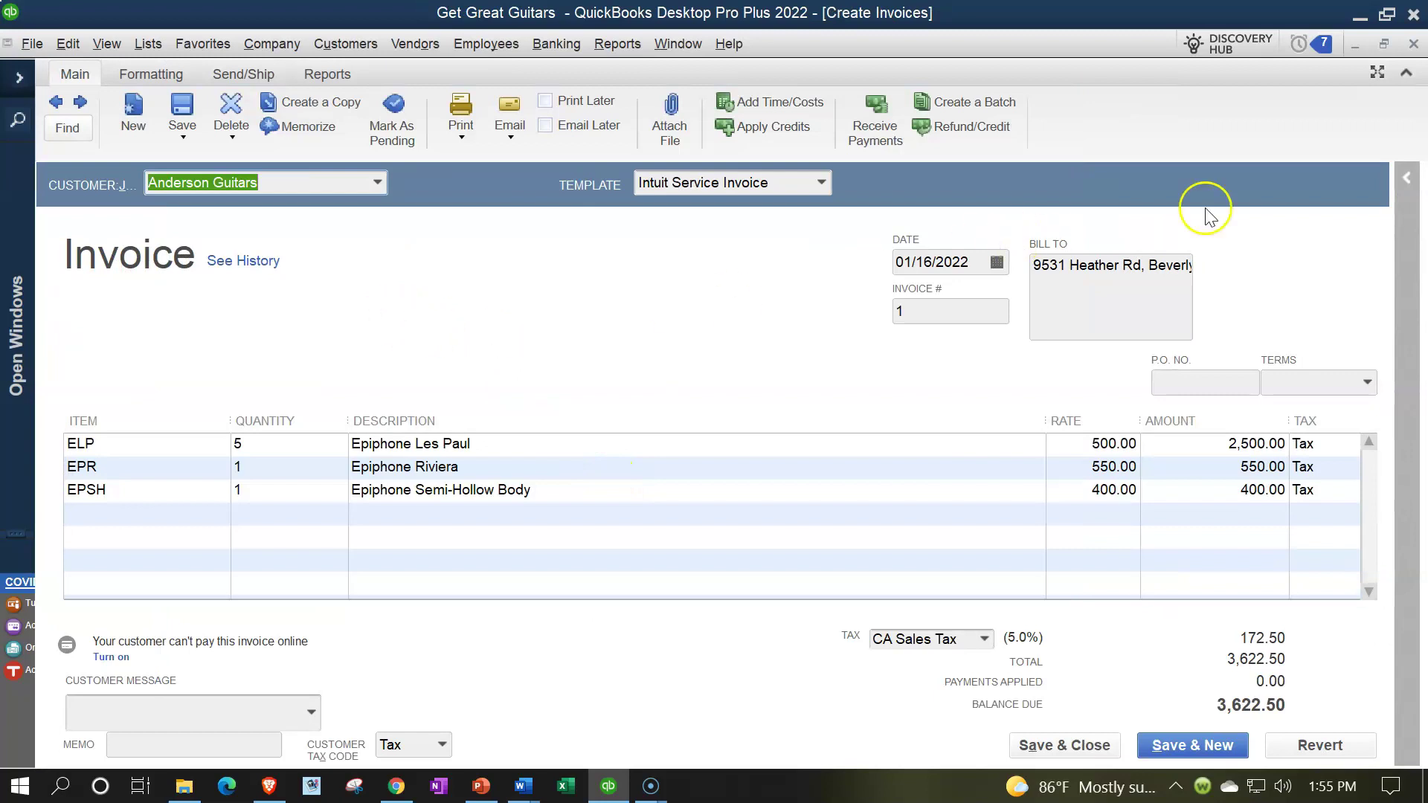
click(1413, 44)
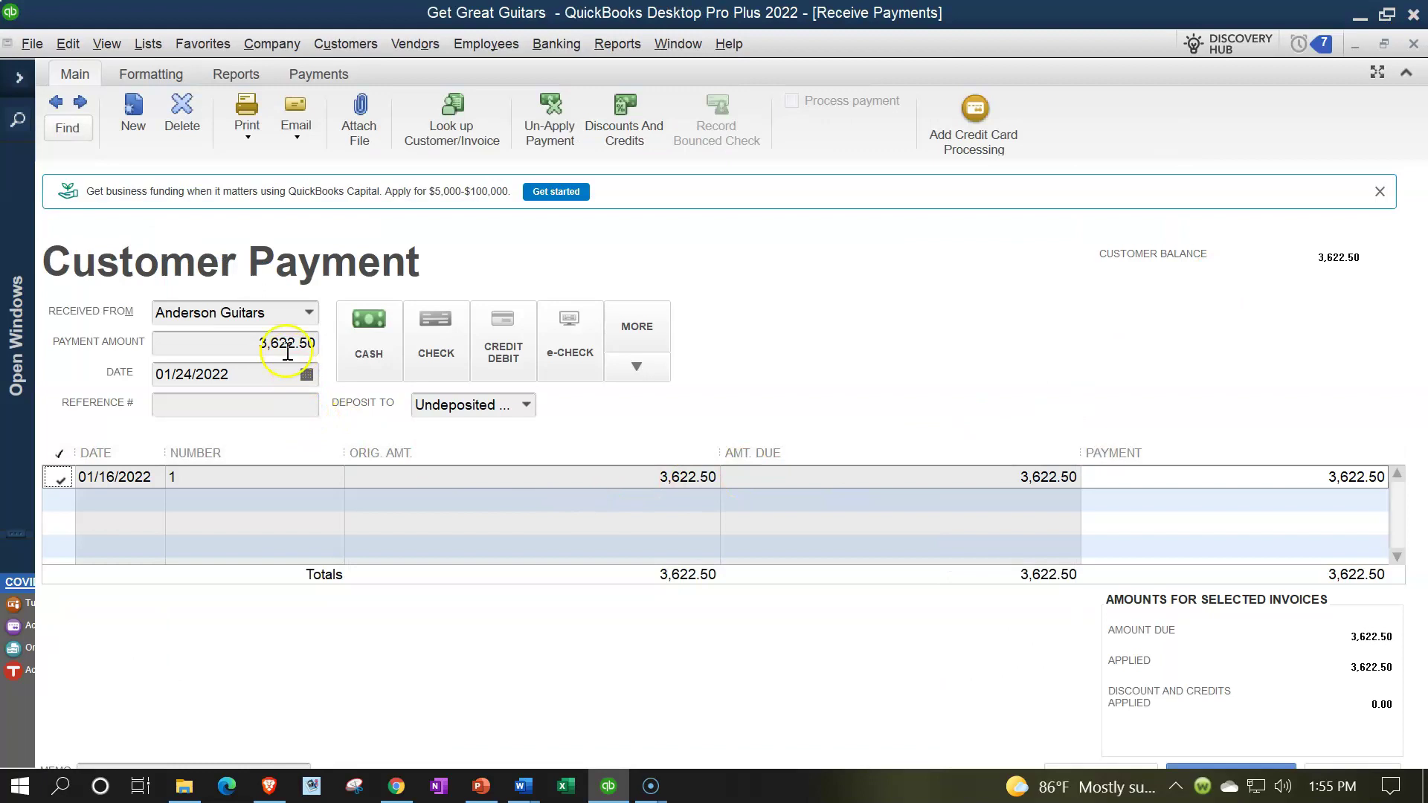
Step: Set the customer payment's date to 01/25/2022 and its payment method to cash
click(238, 340)
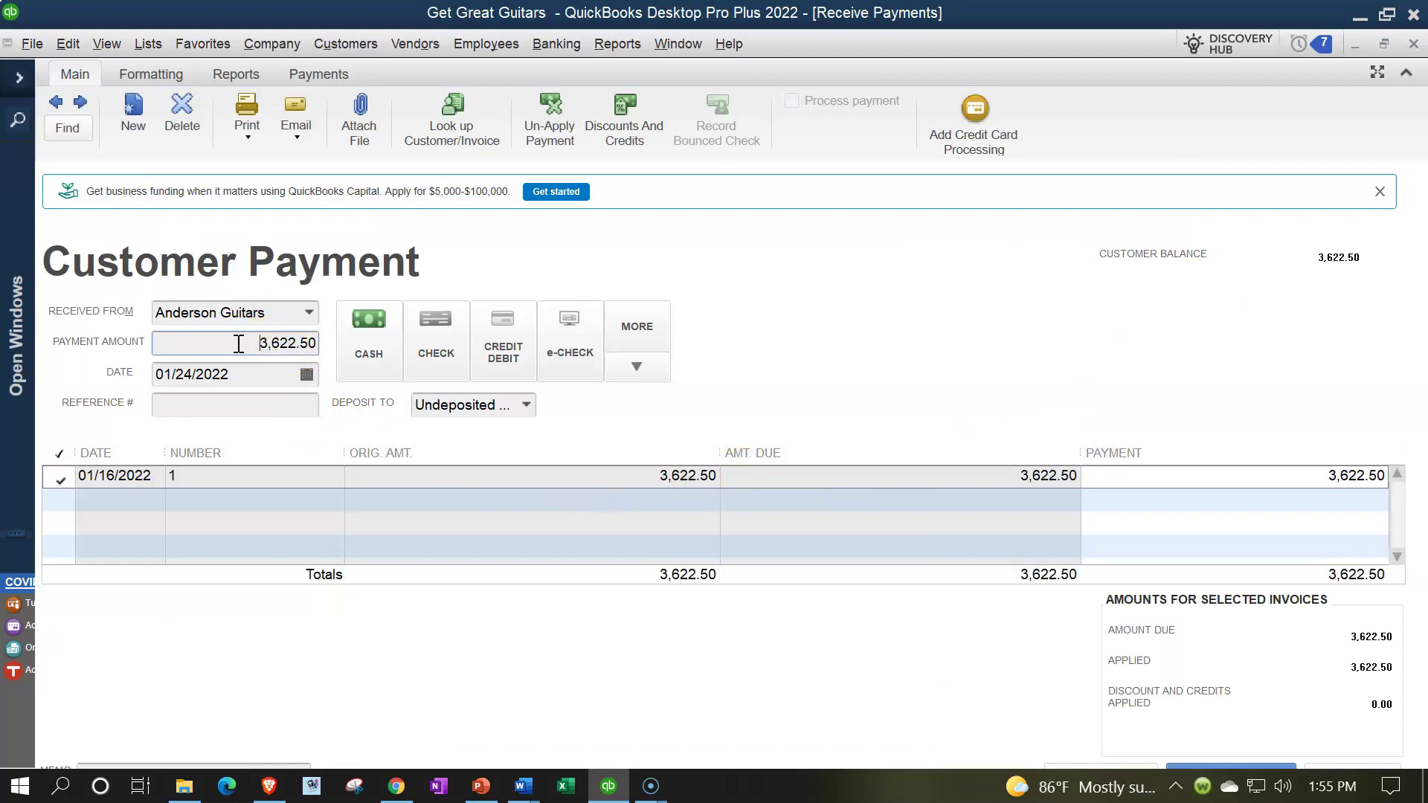
key(Tab)
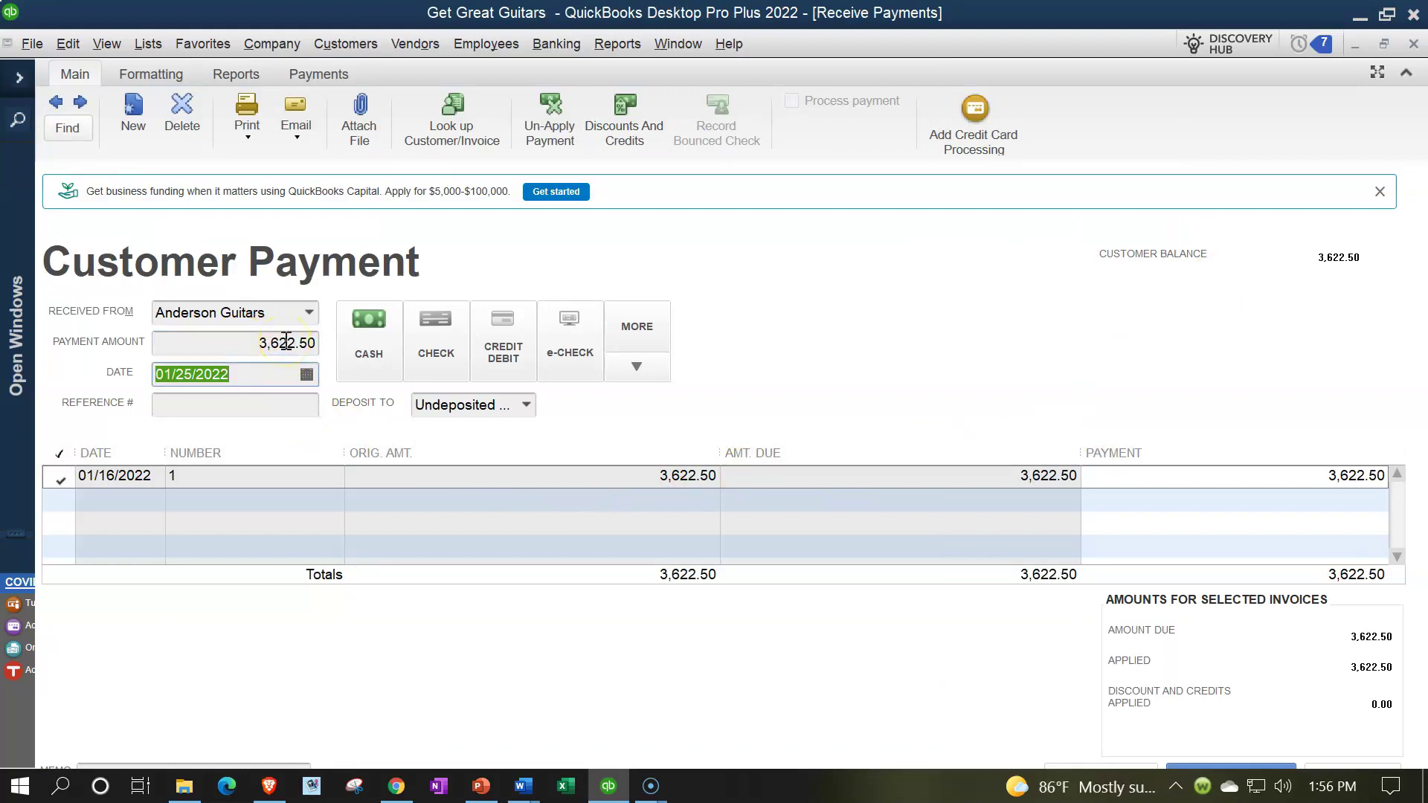
key(Tab)
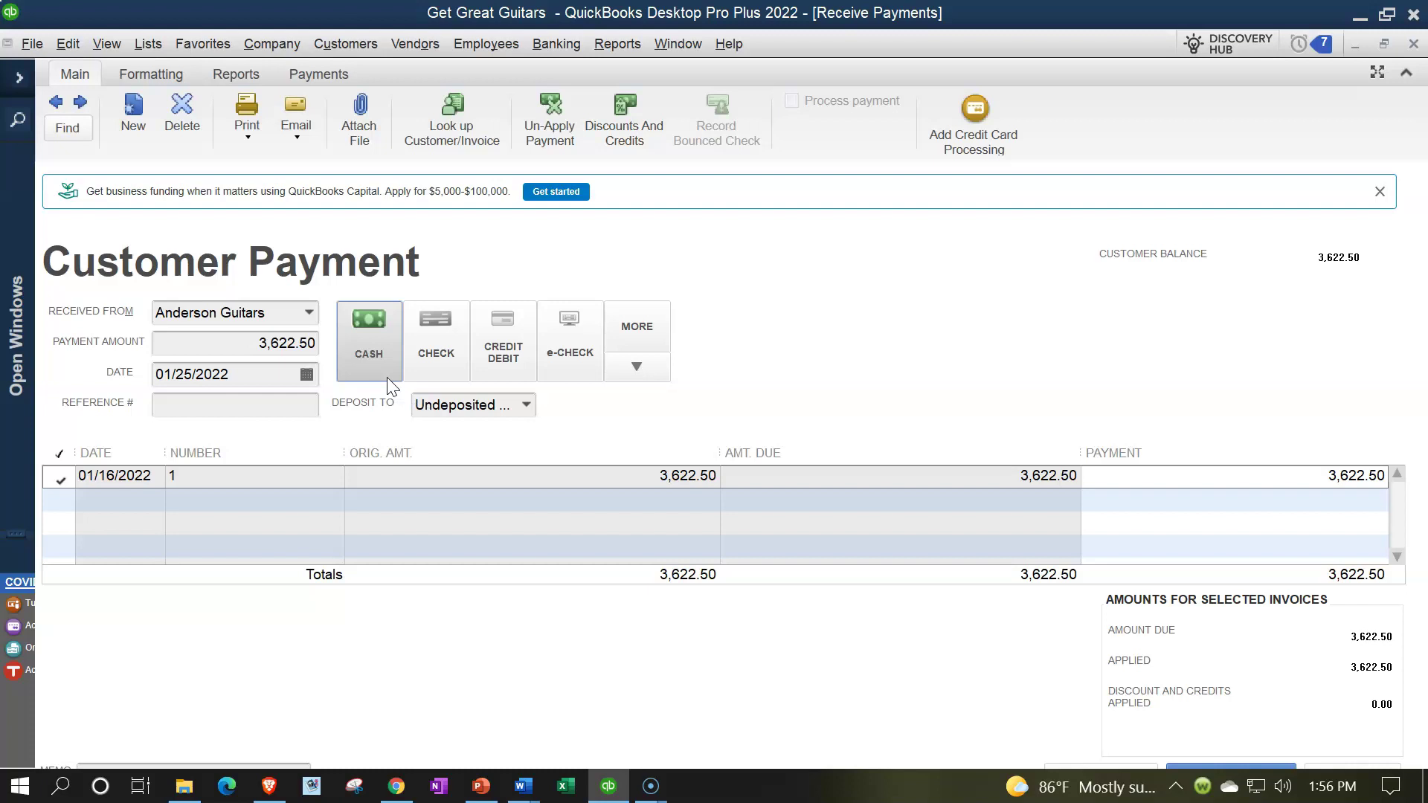
click(459, 353)
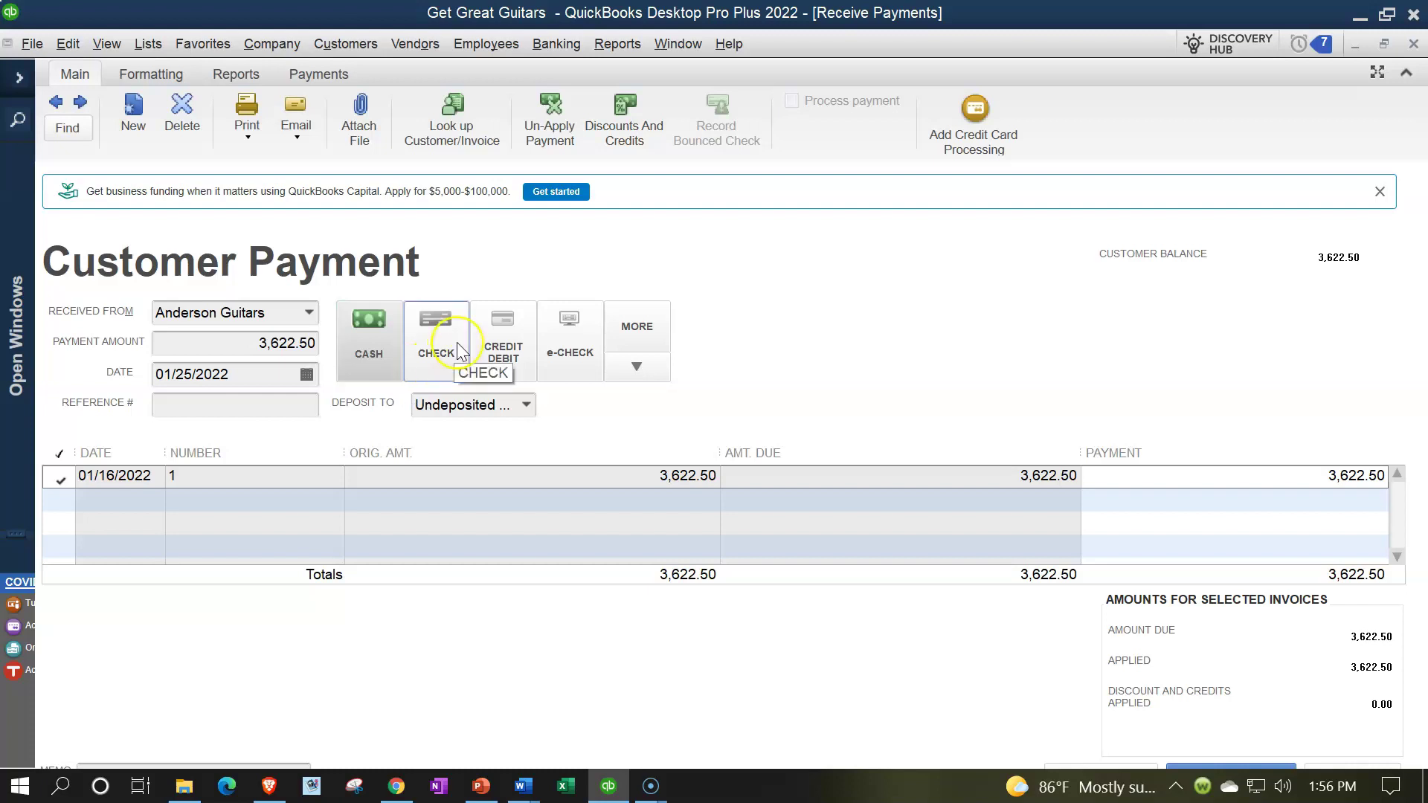
Step: Check the accounts the Anderson Guitars payment can be deposited to, keeping Undeposited Funds as the deposit account
click(587, 360)
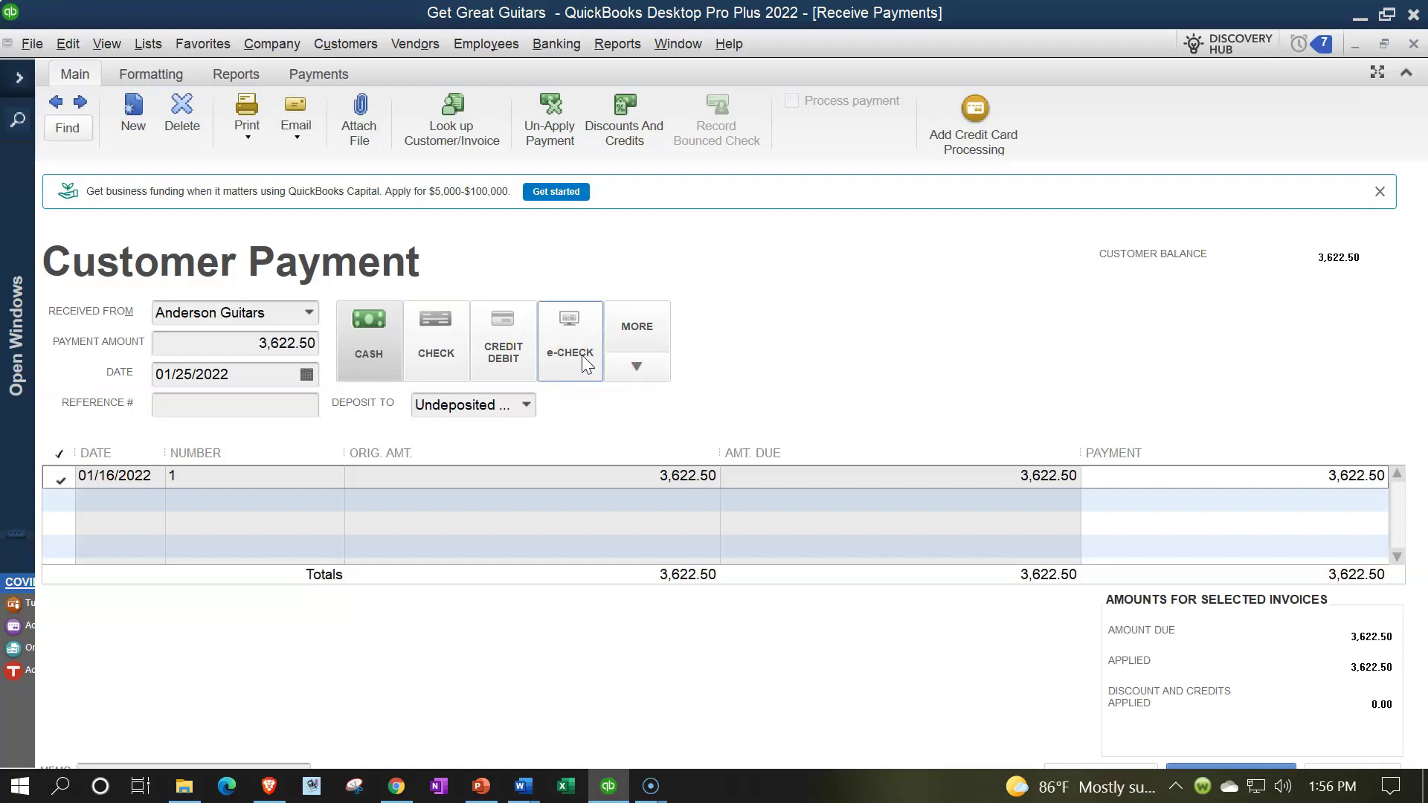
click(527, 406)
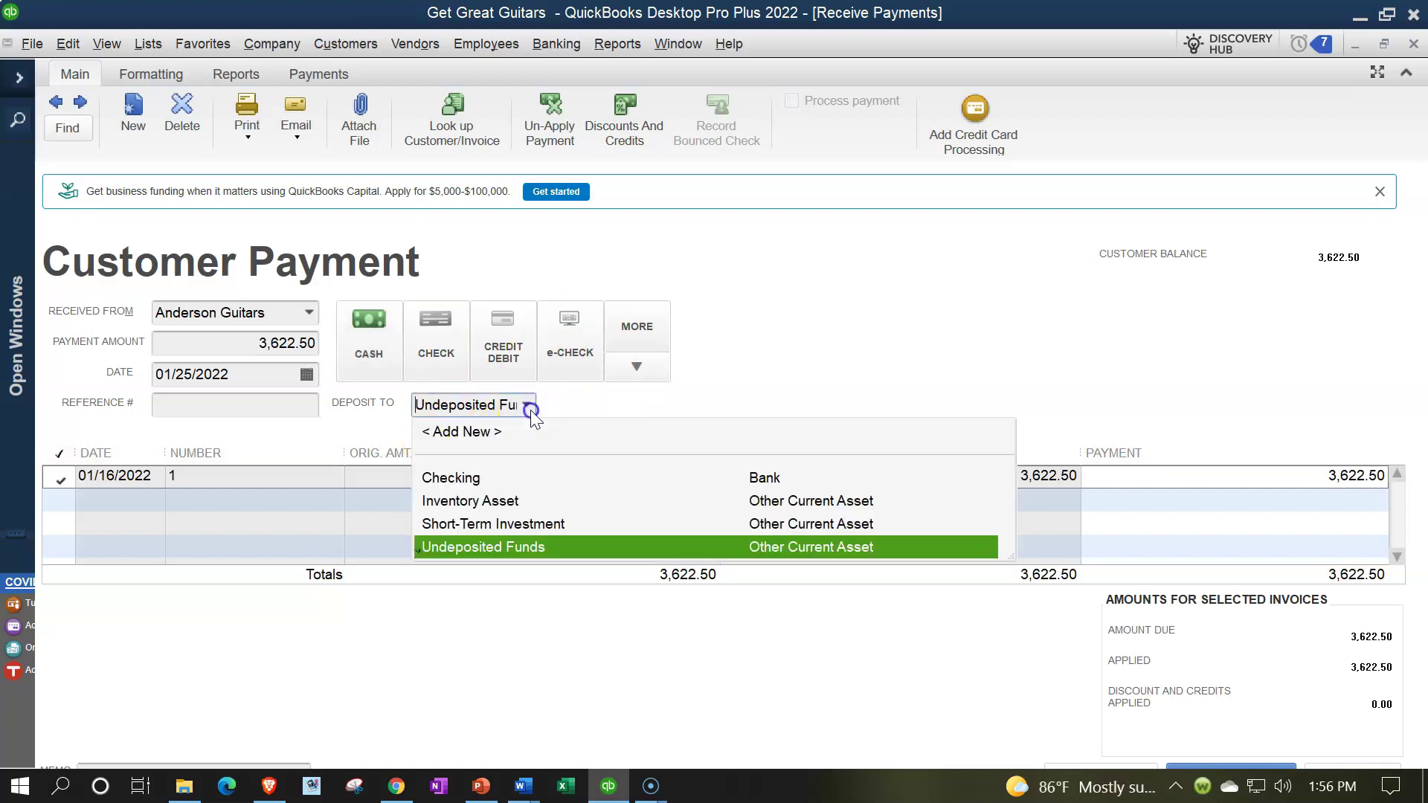
click(477, 480)
click(573, 410)
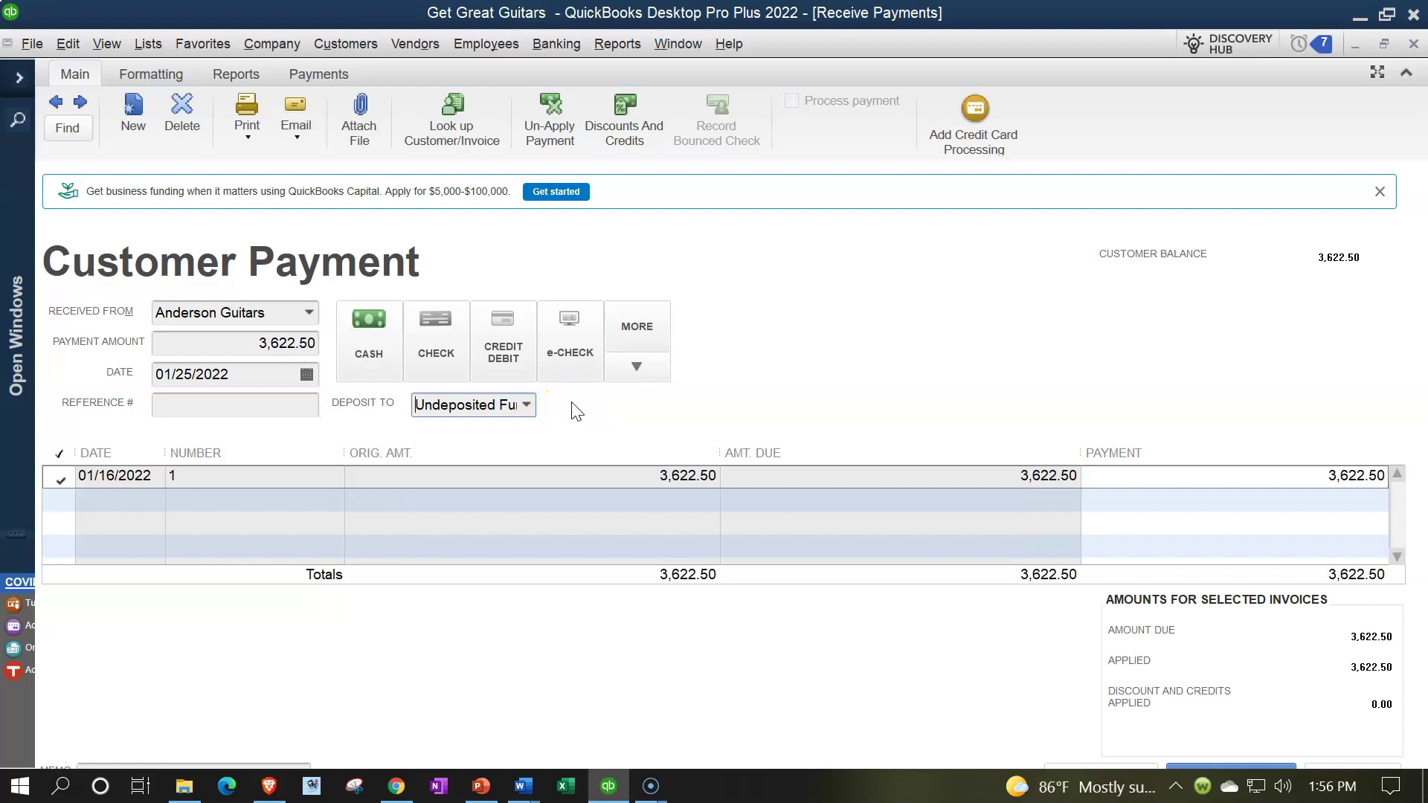
click(464, 414)
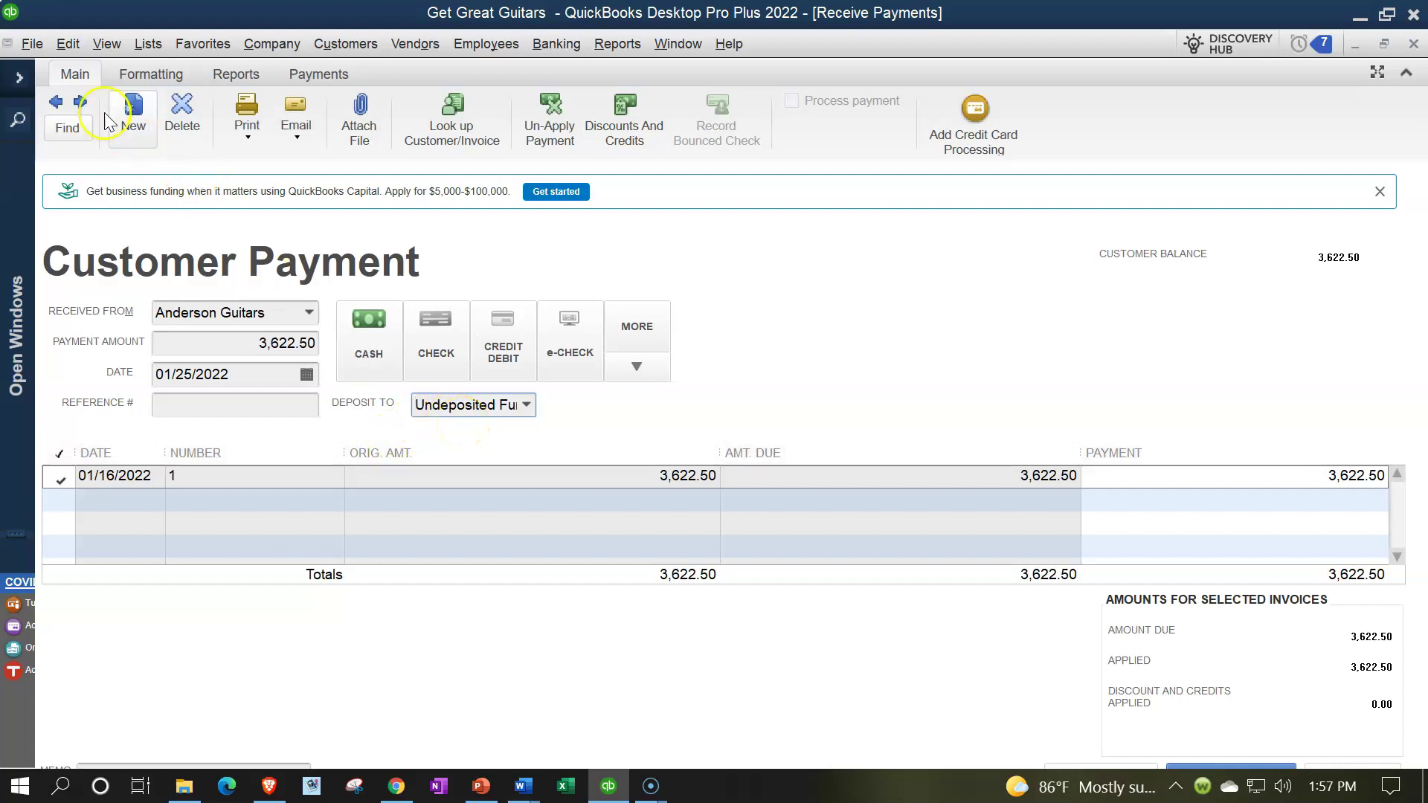
Step: Review the company-level Payments preferences, including the option to use Undeposited Funds as the default deposit account, then close them unchanged
click(67, 43)
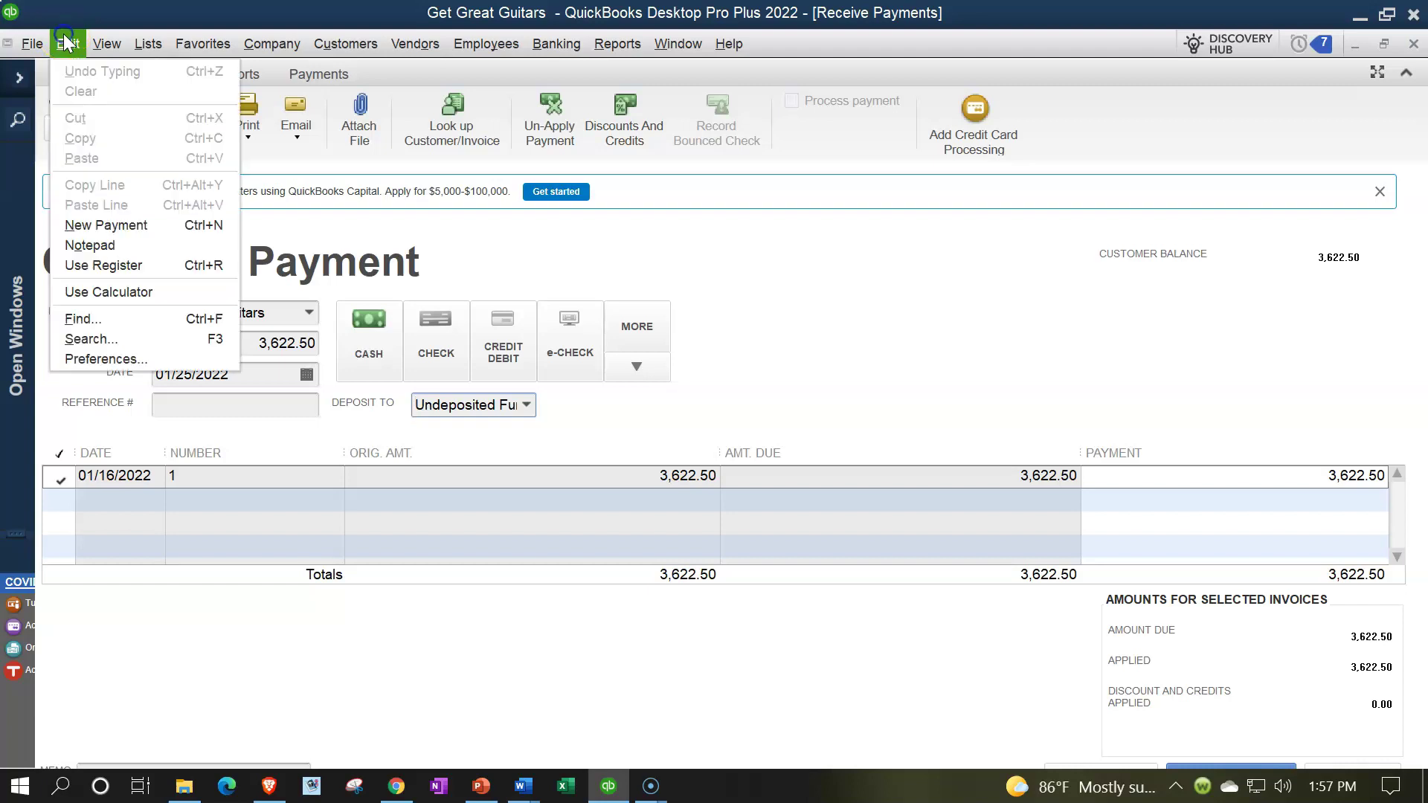
click(113, 358)
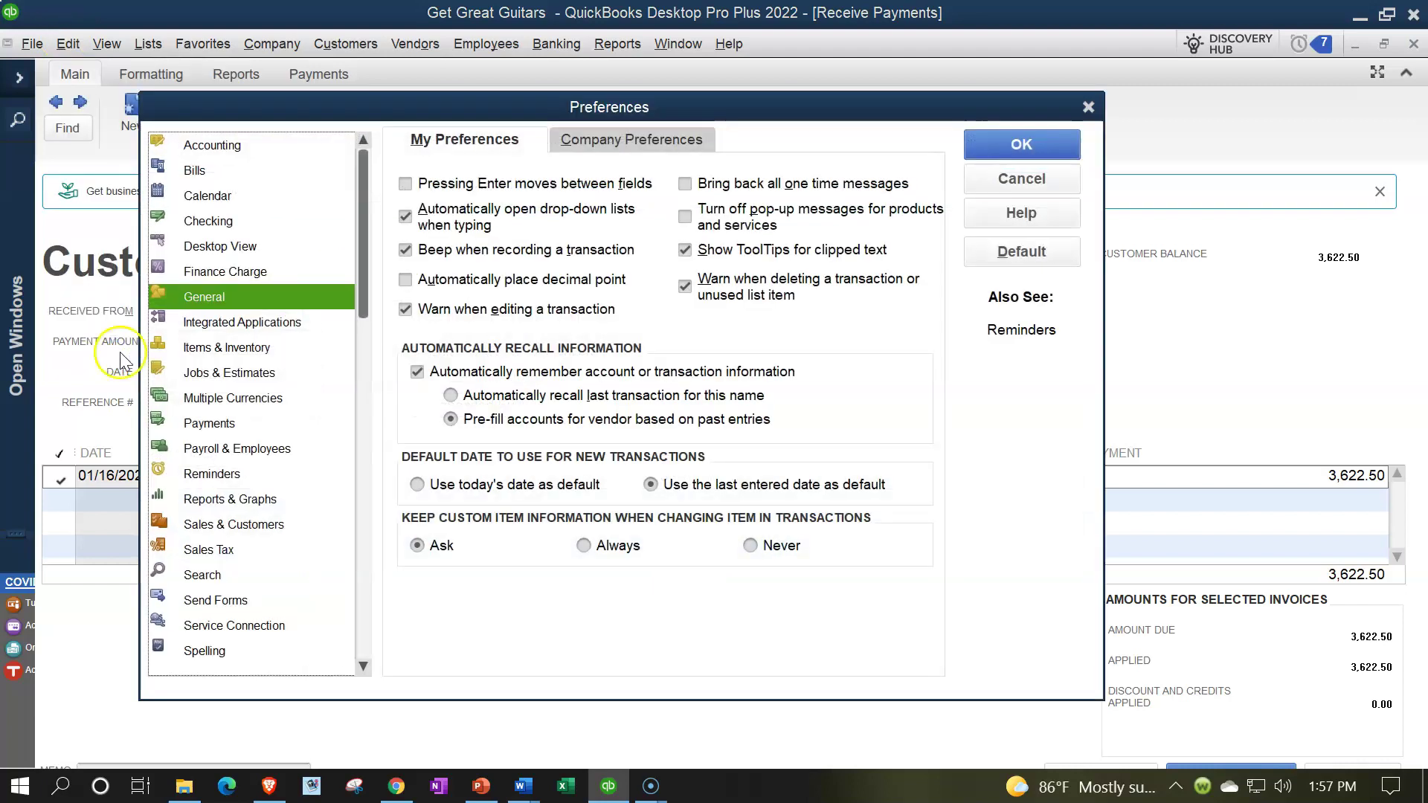
click(202, 423)
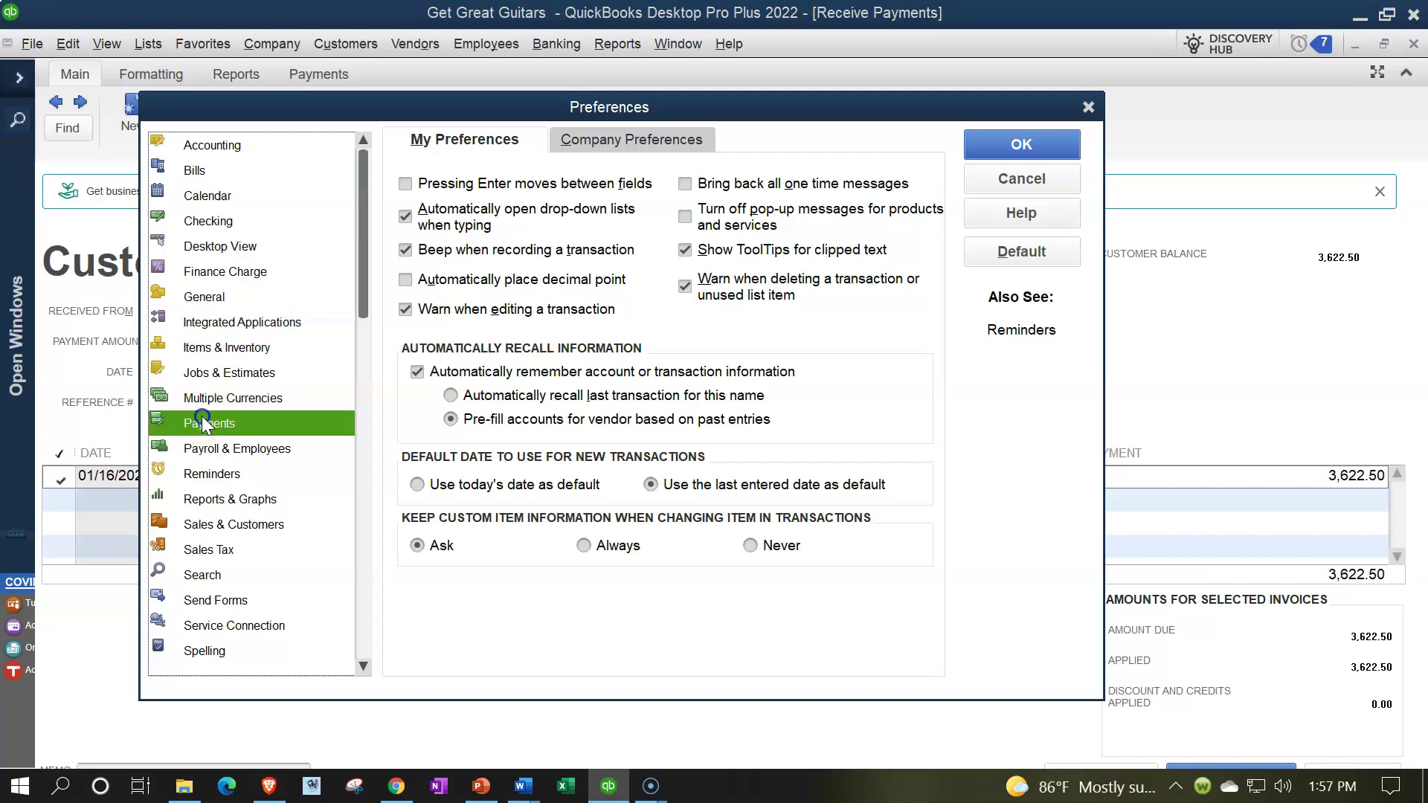
click(599, 173)
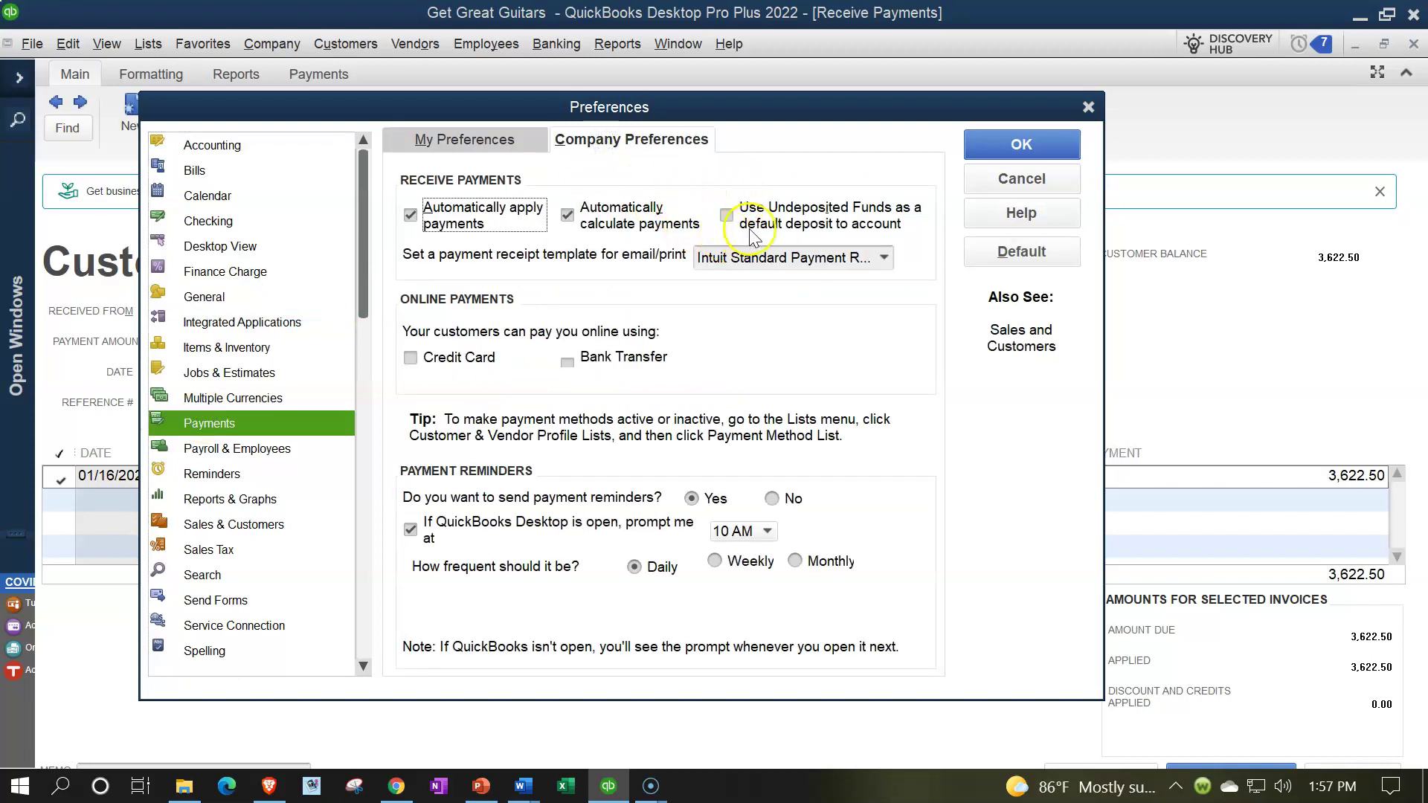
click(1088, 108)
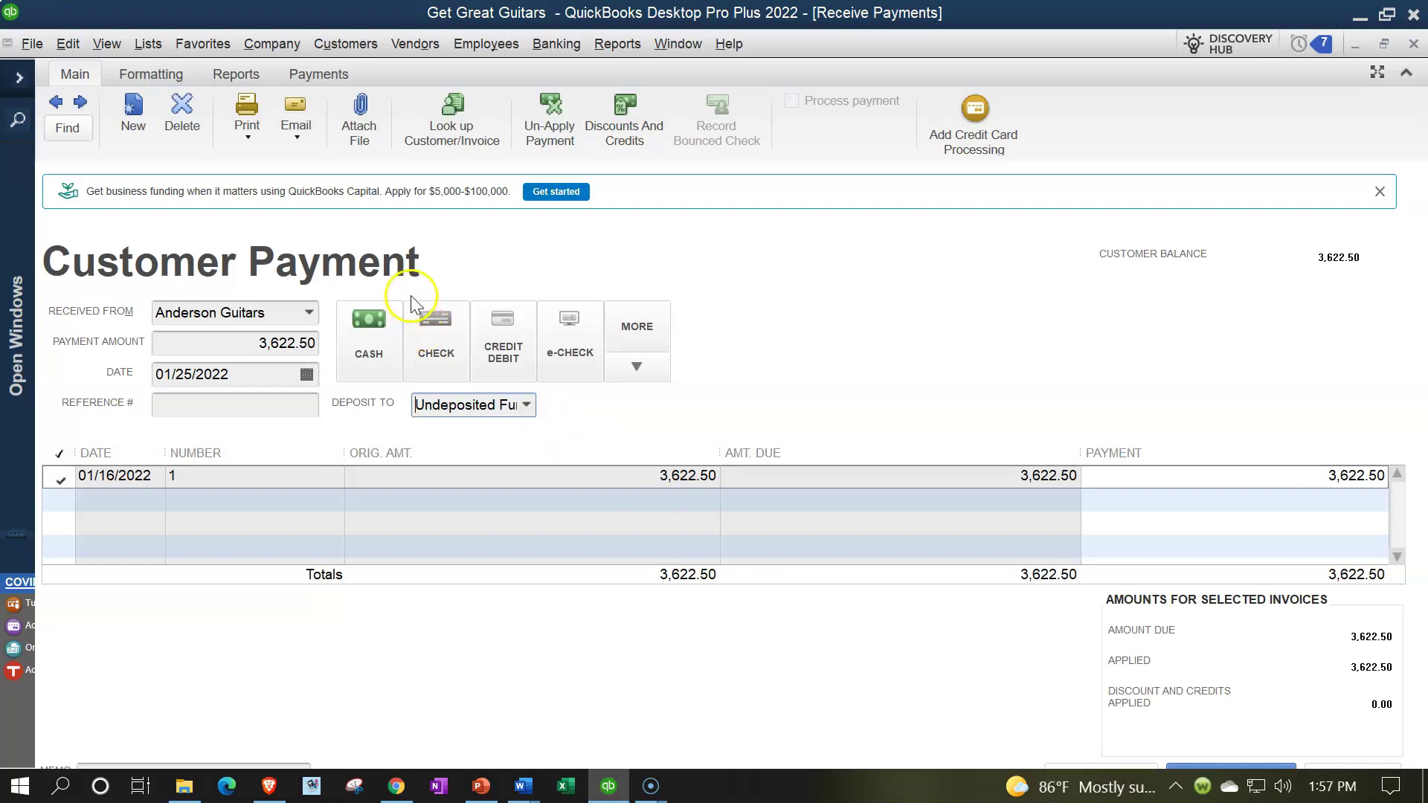
Step: Save and close the Anderson Guitars payment, show the list of open windows and bring up the Trial Balance report
click(1067, 769)
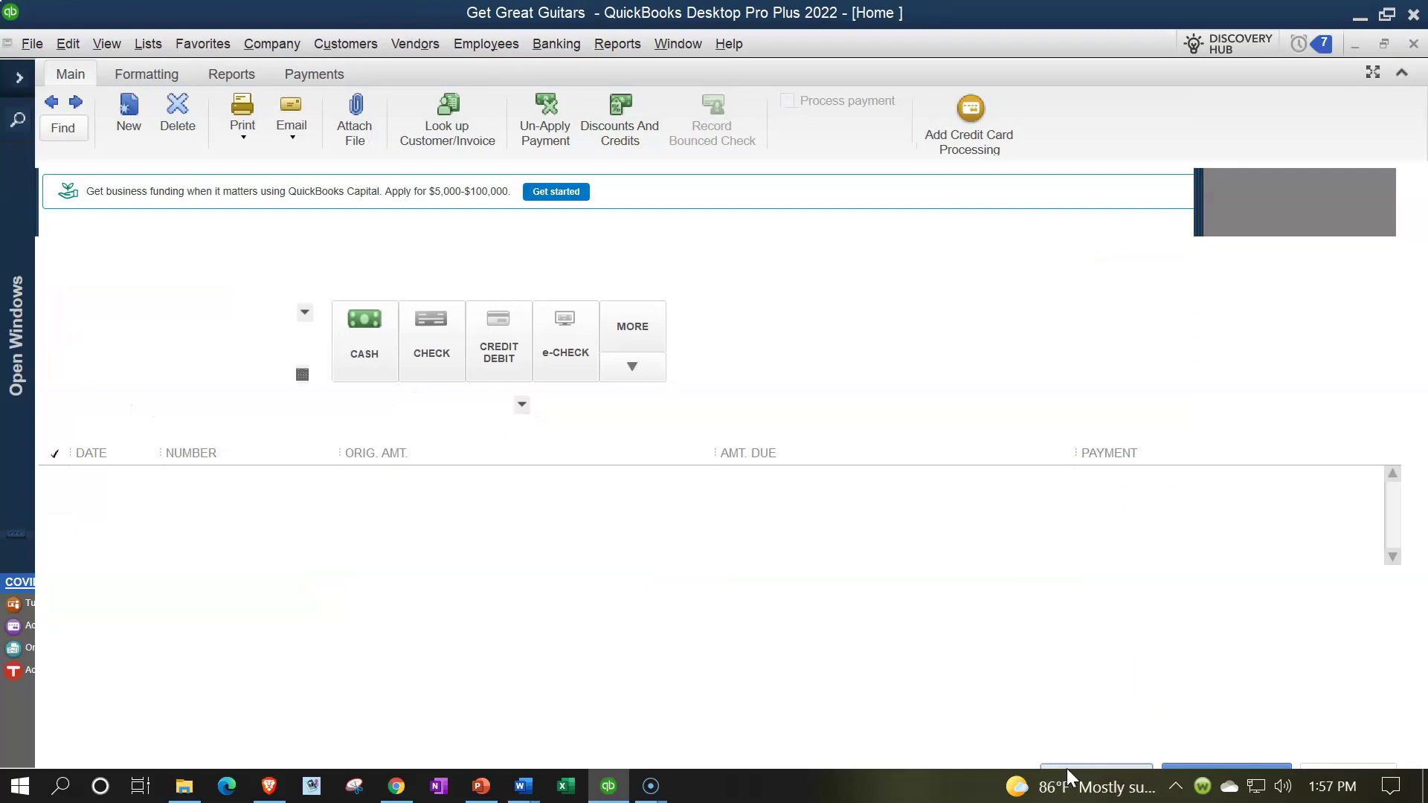
click(980, 651)
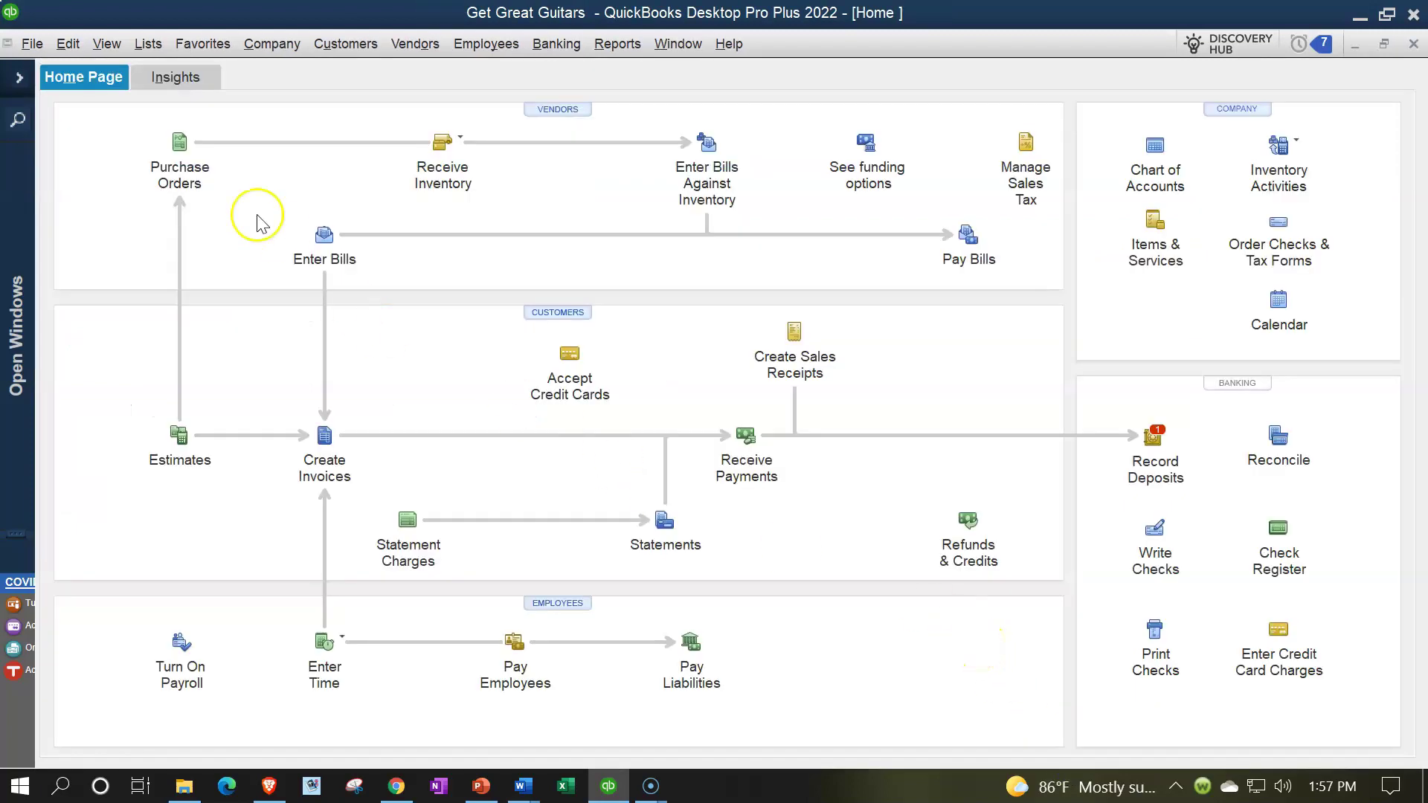
click(19, 79)
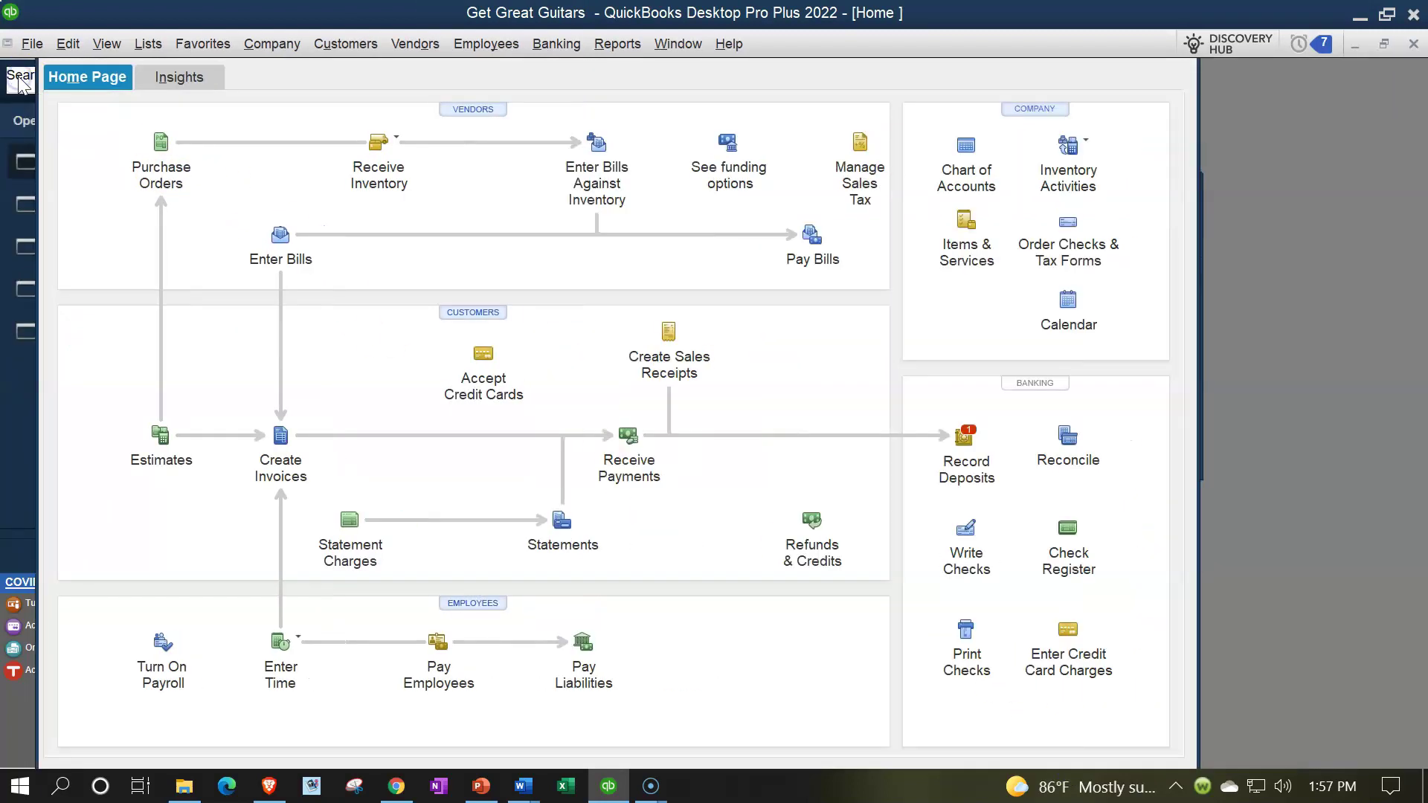
click(91, 249)
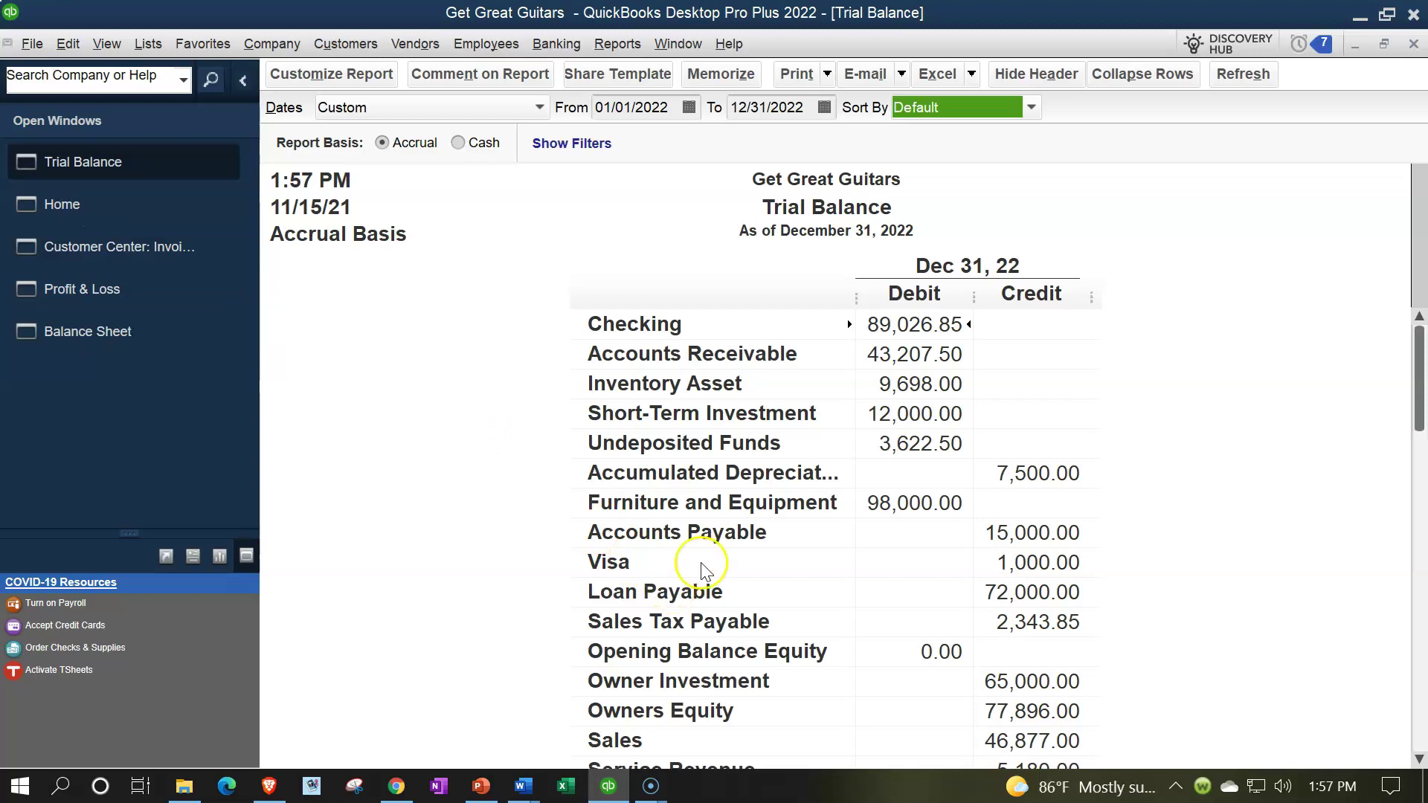
Step: Drill down into Undeposited Funds on the Trial Balance, inspect Anderson Guitars' 01/25/2022 payment, and close both windows
click(893, 446)
double_click(892, 447)
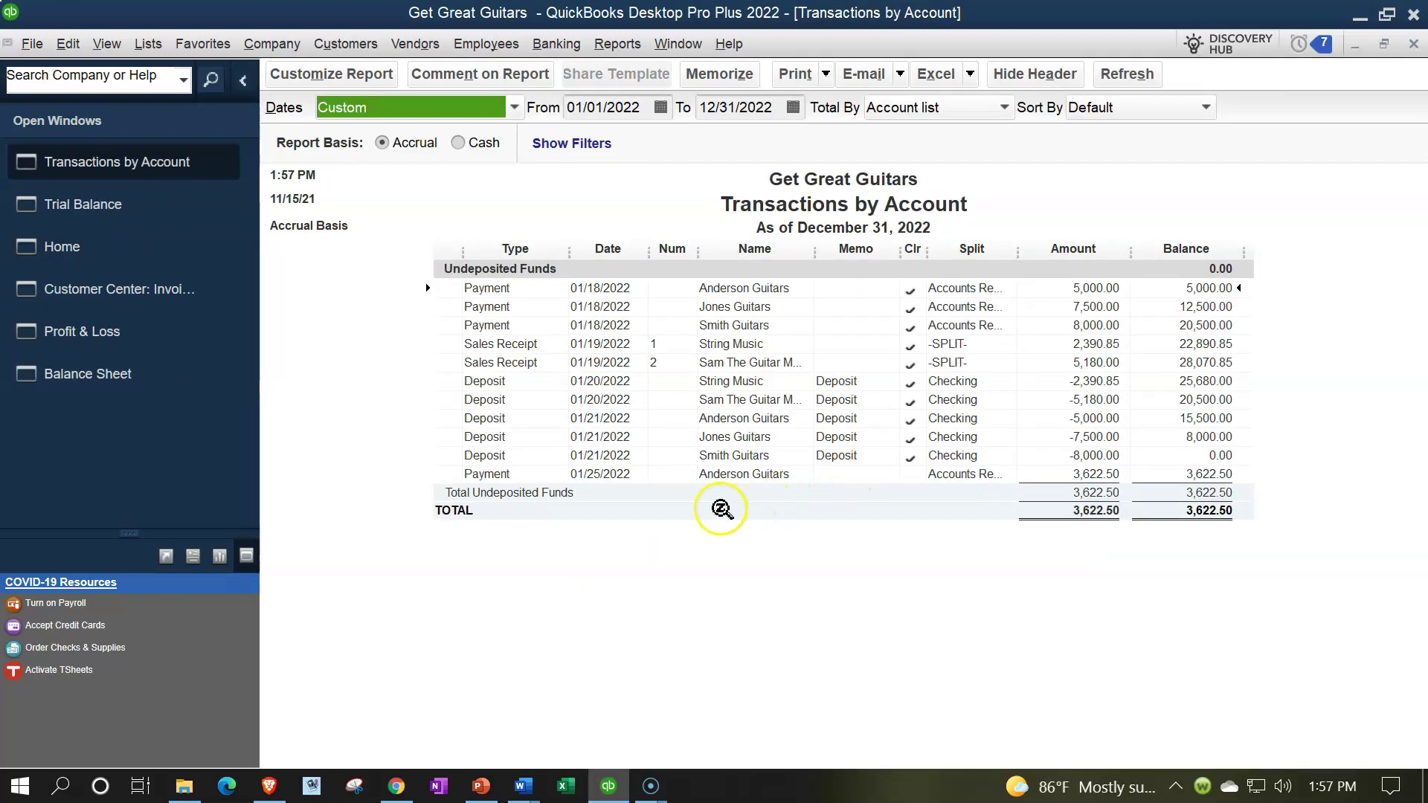
click(503, 474)
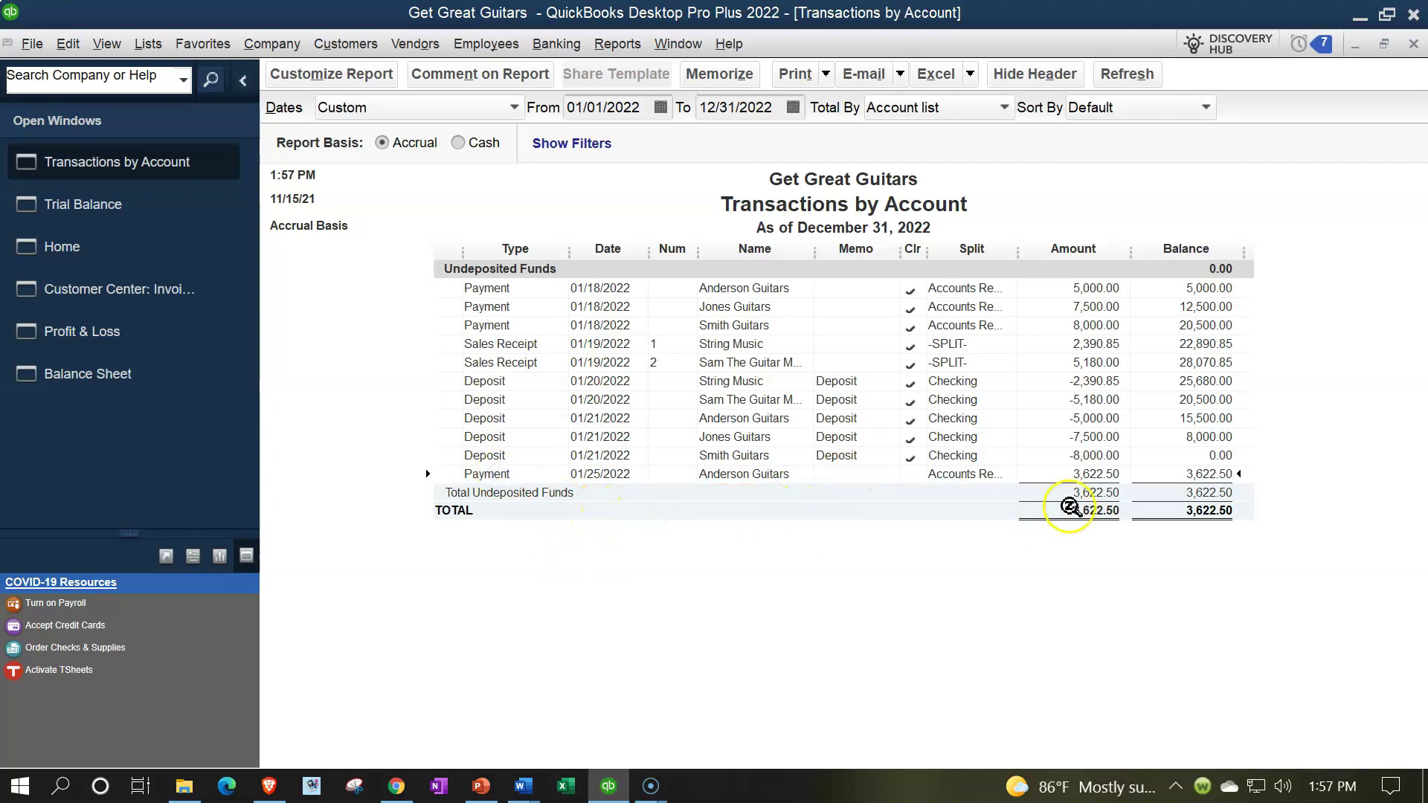
double_click(1101, 476)
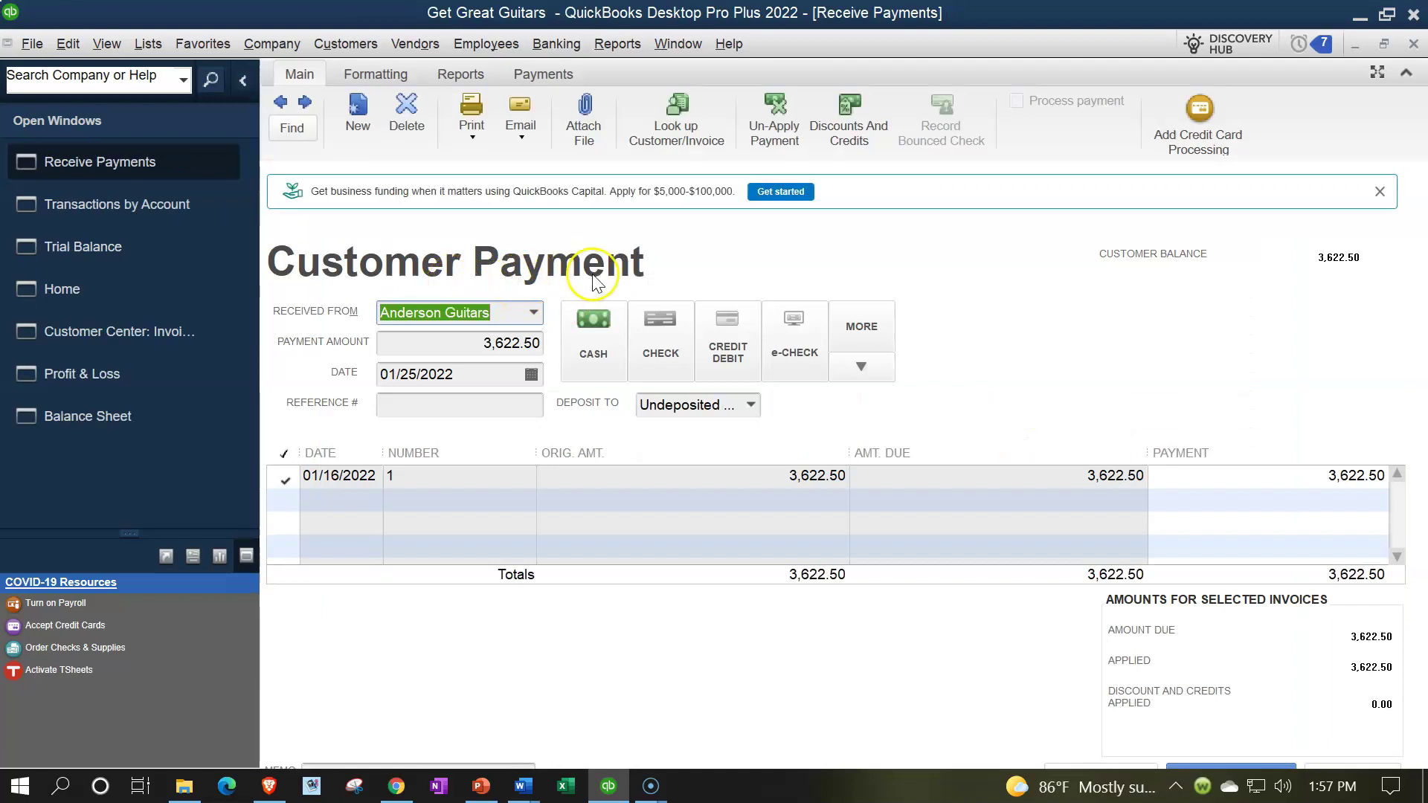
click(1412, 45)
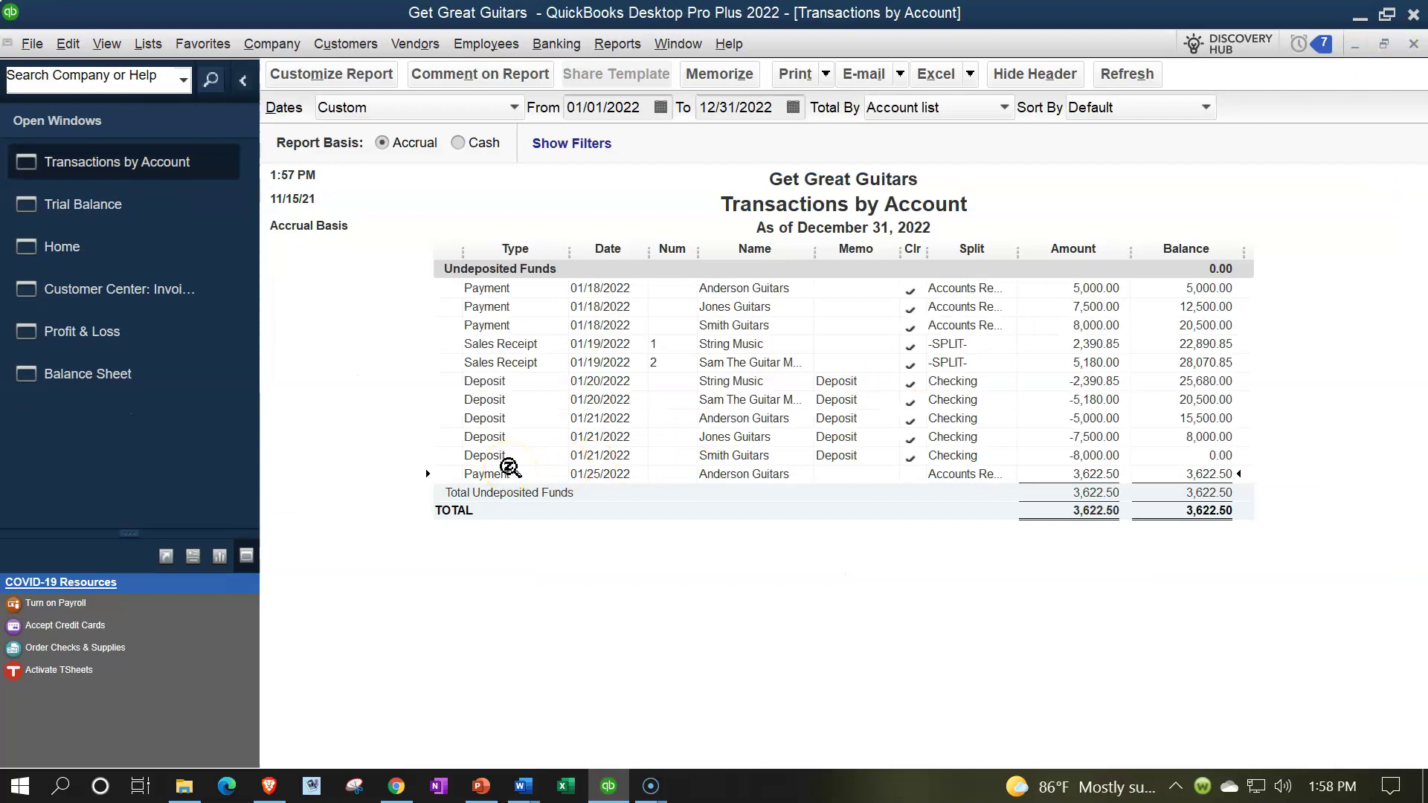
click(1414, 46)
Step: Drill down into Accounts Receivable on the Trial Balance to check Anderson Guitars' 01/25/2022 payment, and close the detail report
click(113, 208)
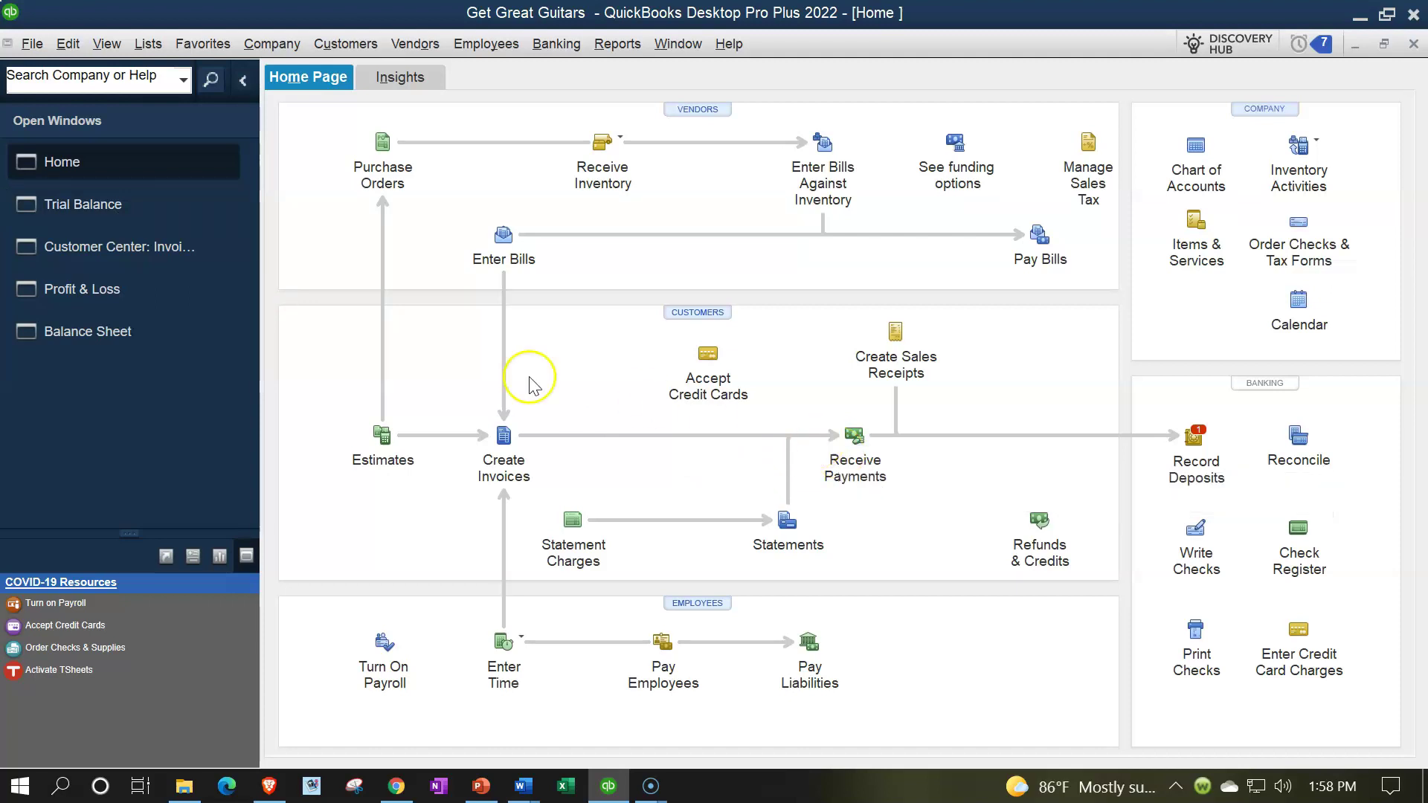
click(113, 211)
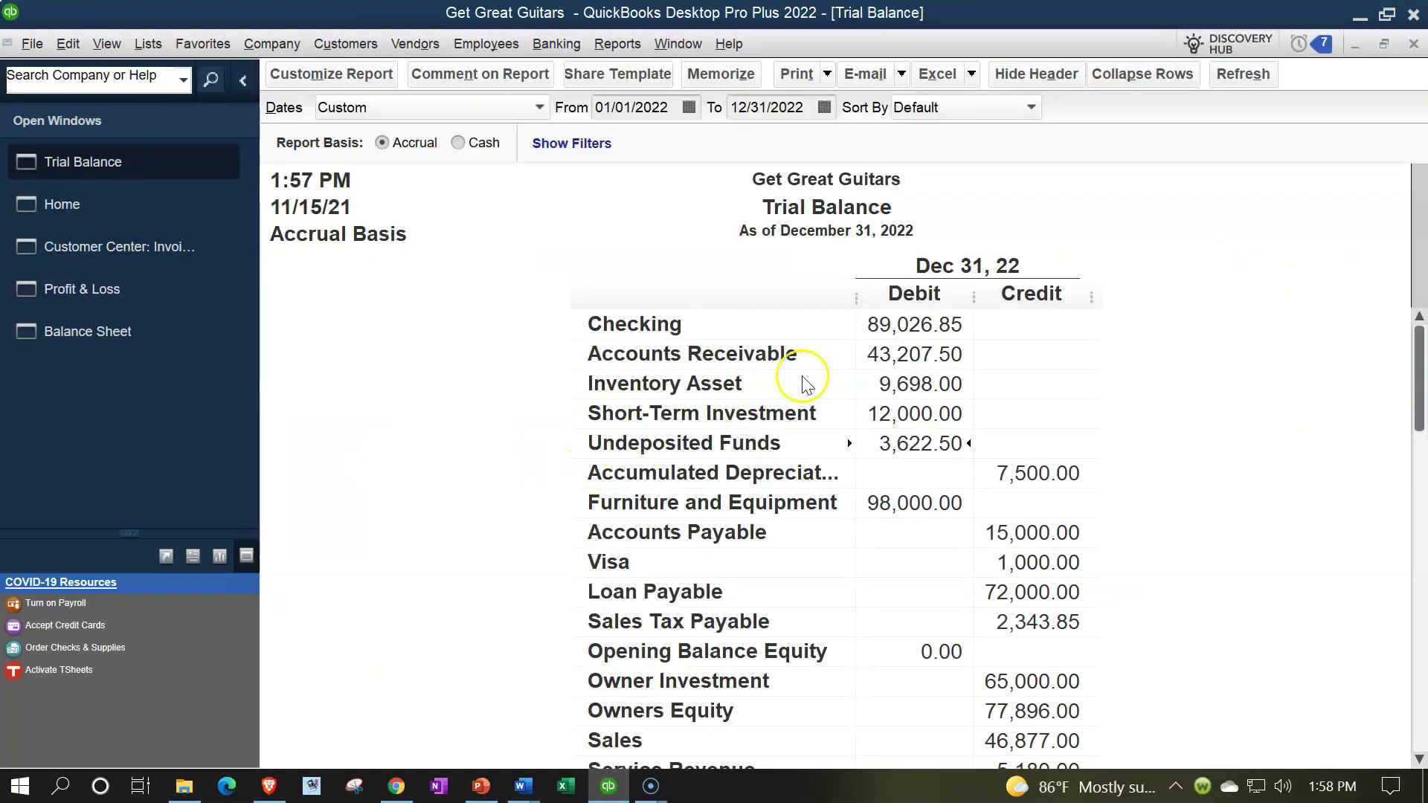
double_click(883, 347)
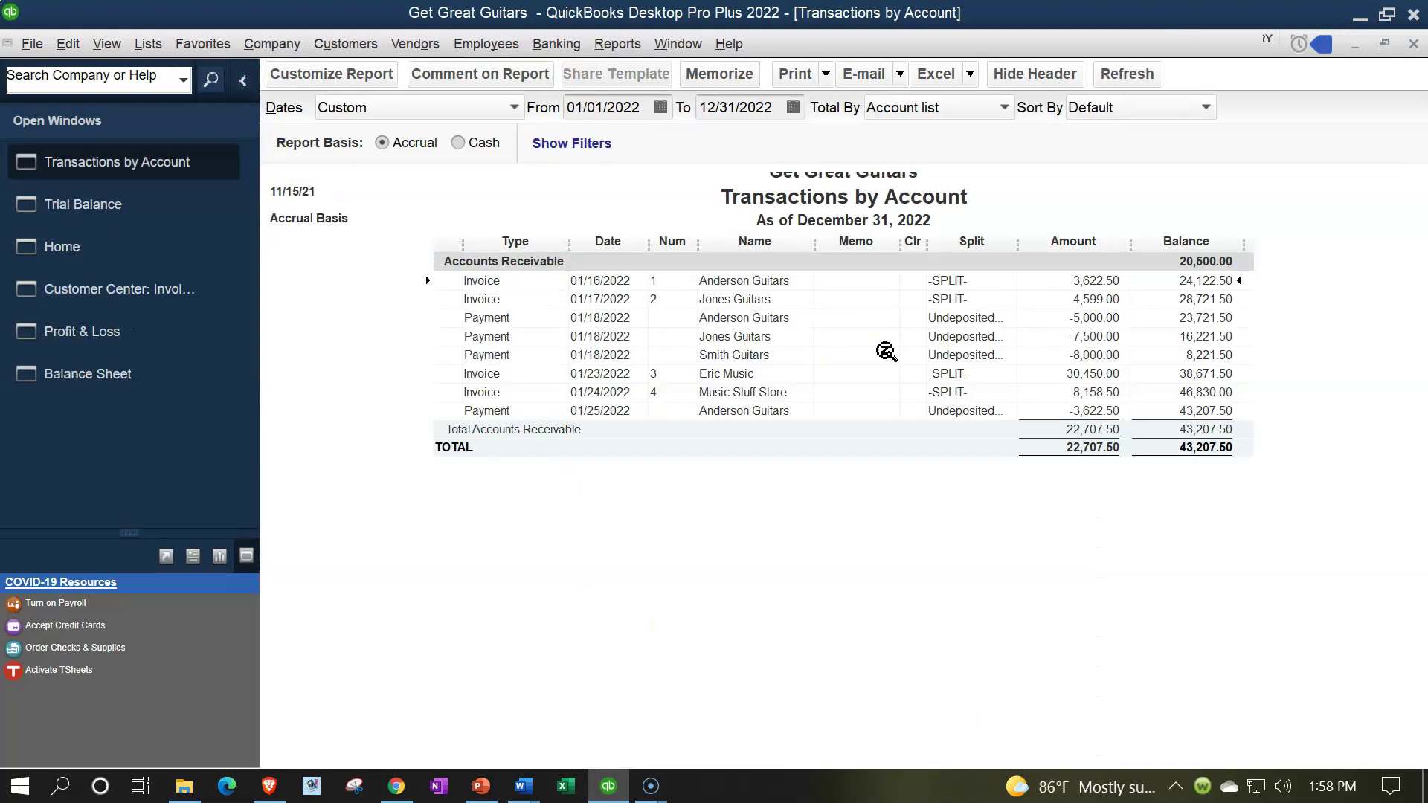
click(1076, 421)
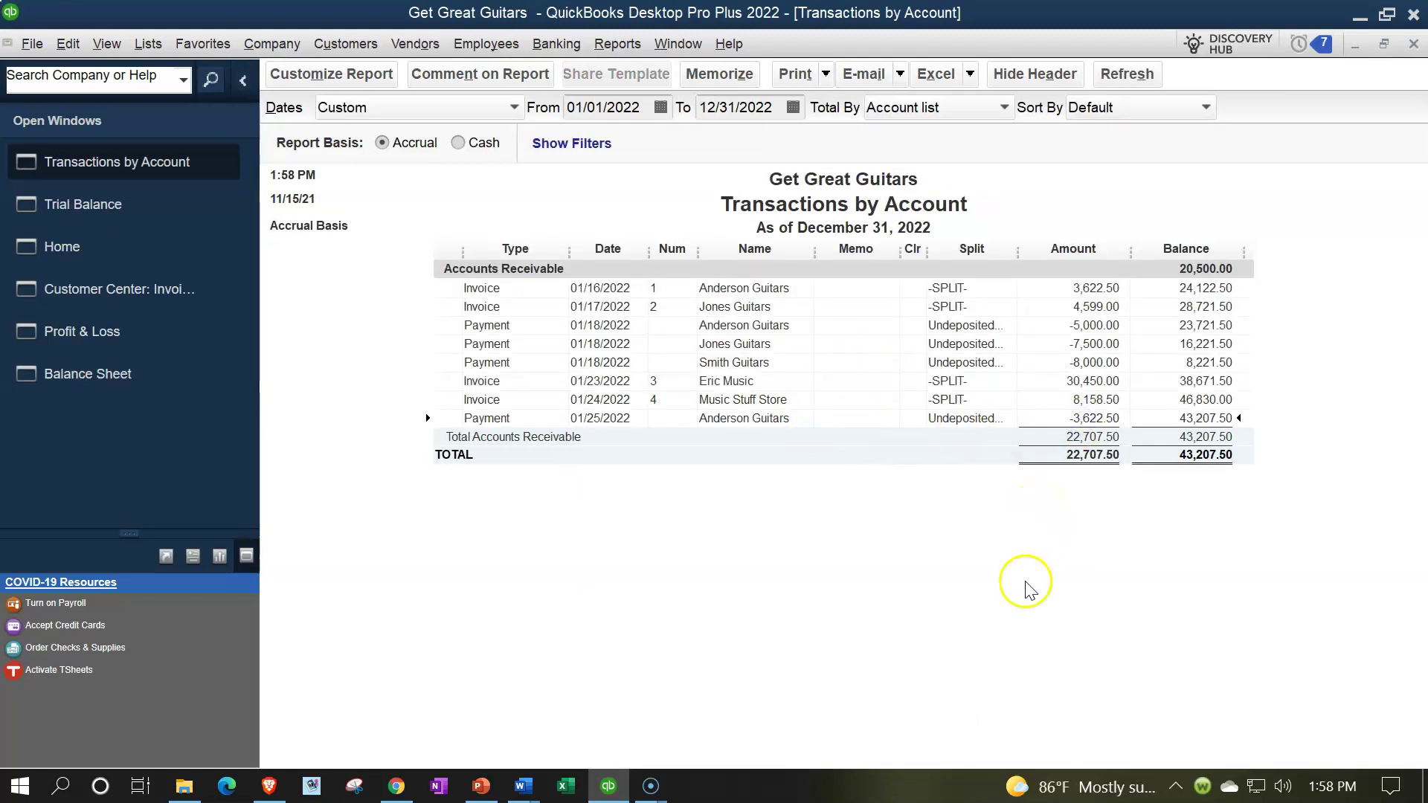
click(1414, 44)
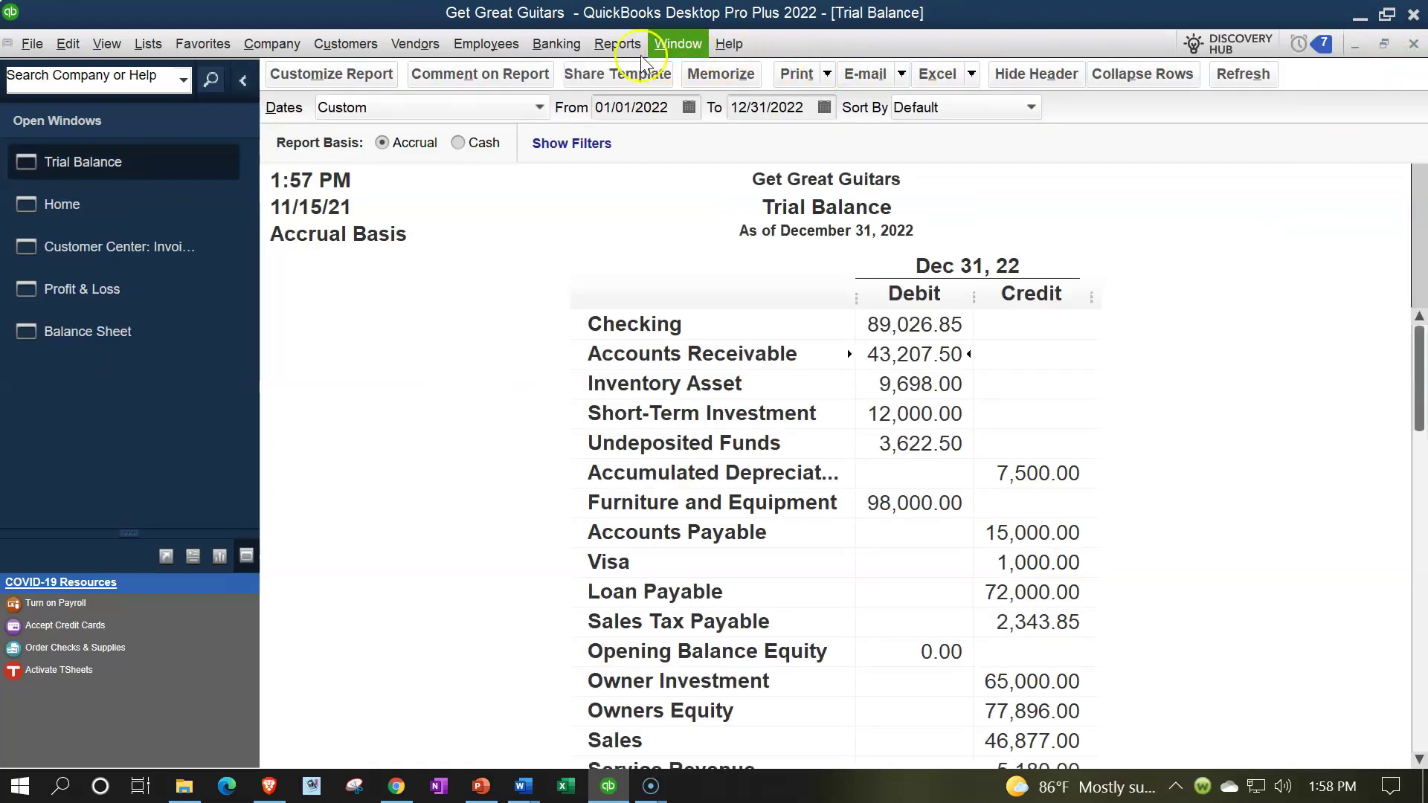
Step: Run the Customer Balance Detail report and compare its total with Accounts Receivable on the Trial Balance
click(614, 44)
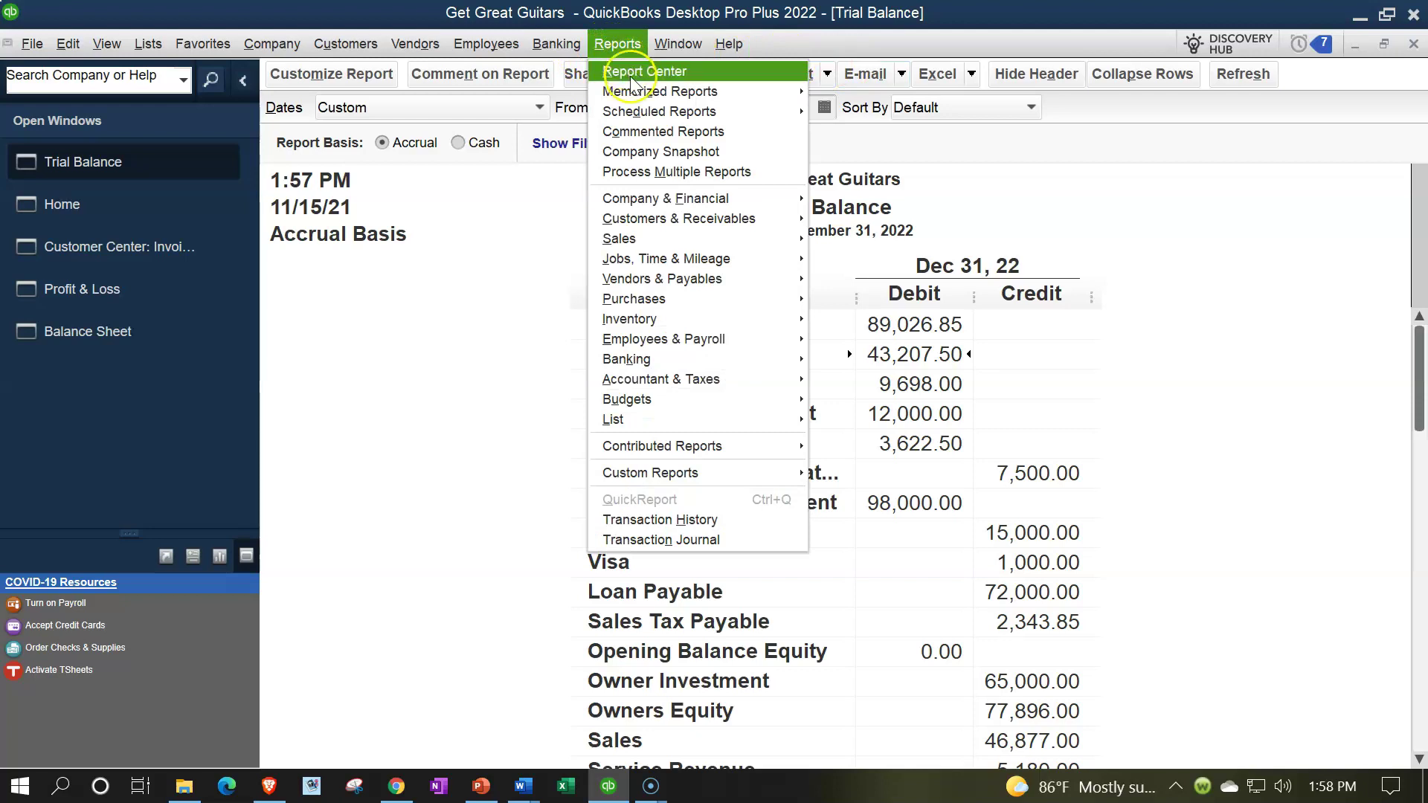
mouse_move(781, 218)
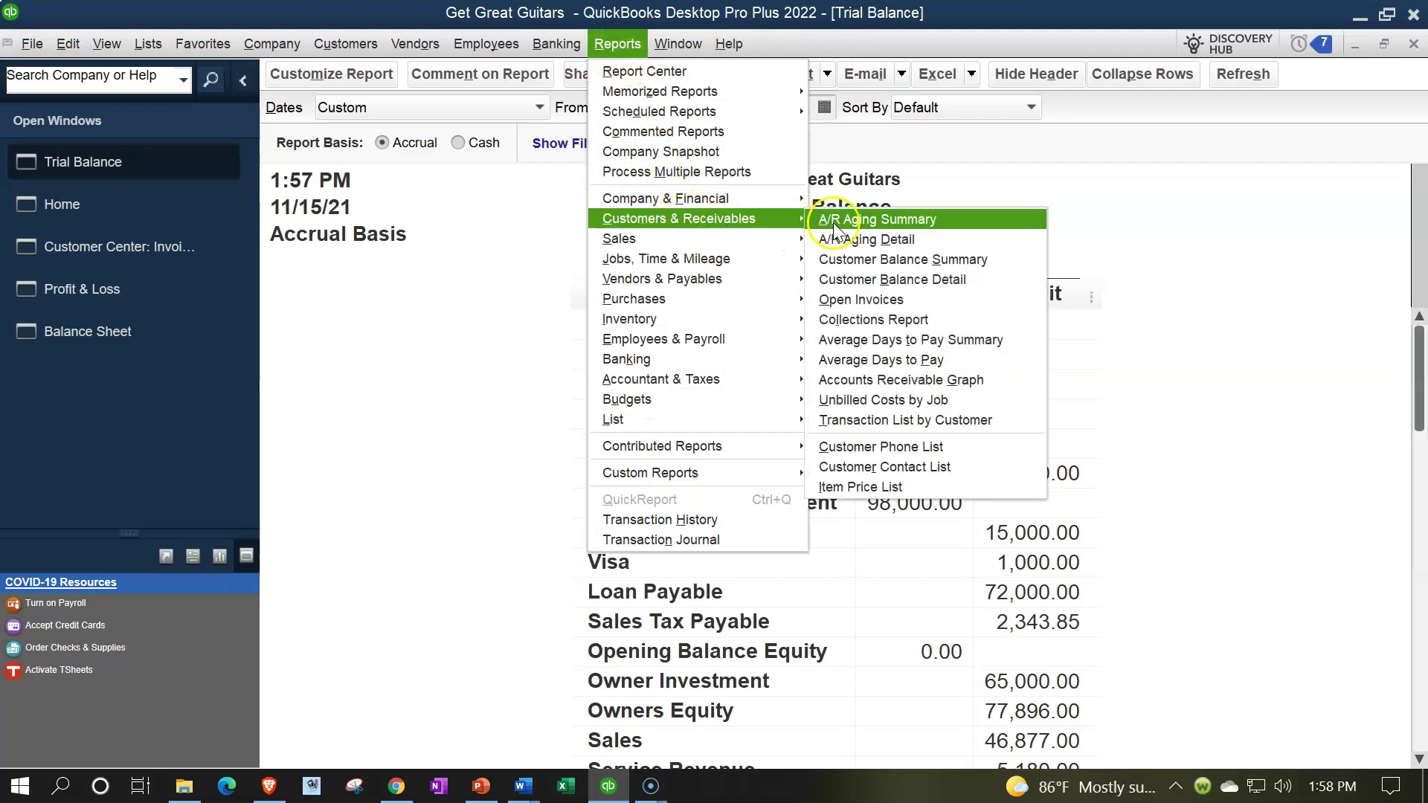
click(848, 279)
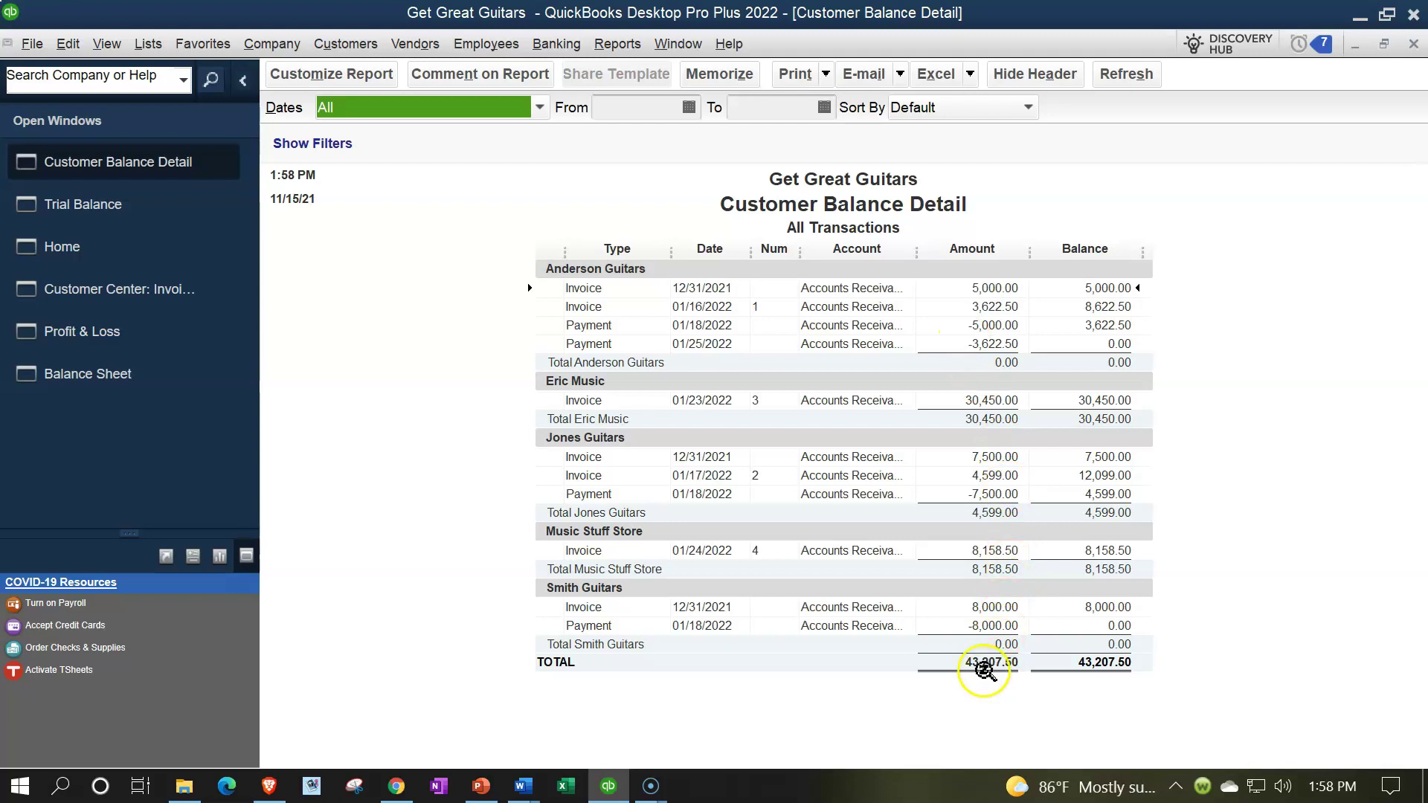
click(137, 206)
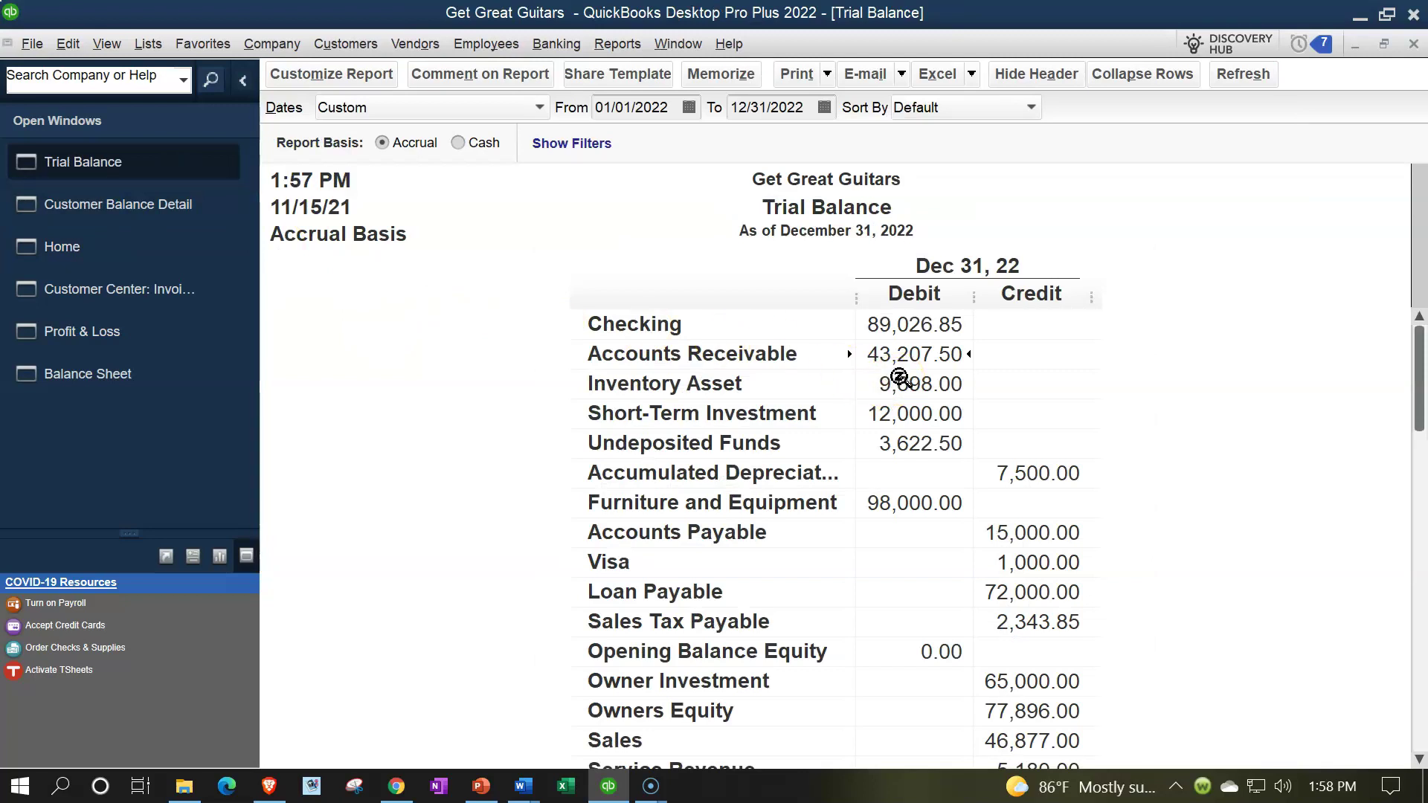
Step: Review the remaining open invoices of all customers in the Customer Center
click(87, 257)
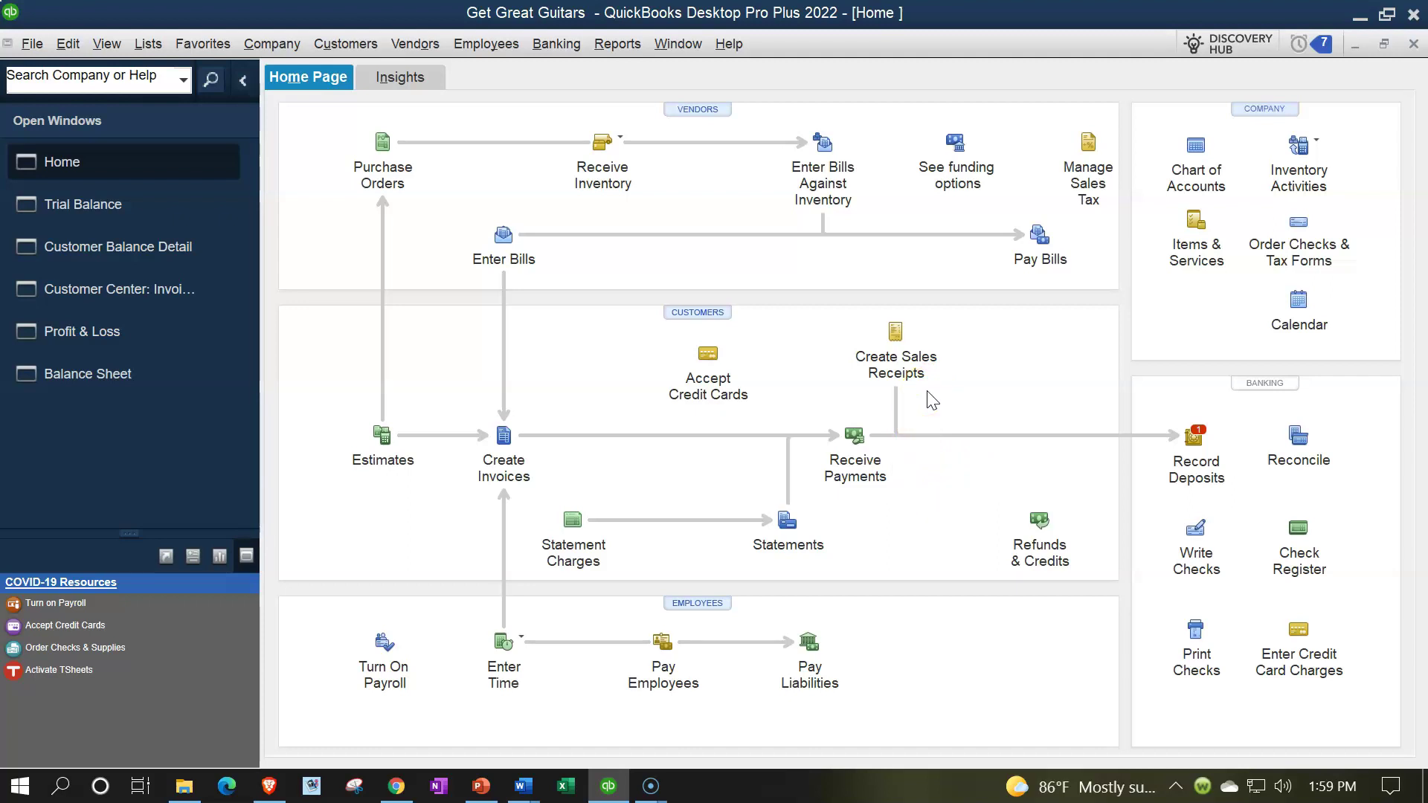
click(146, 297)
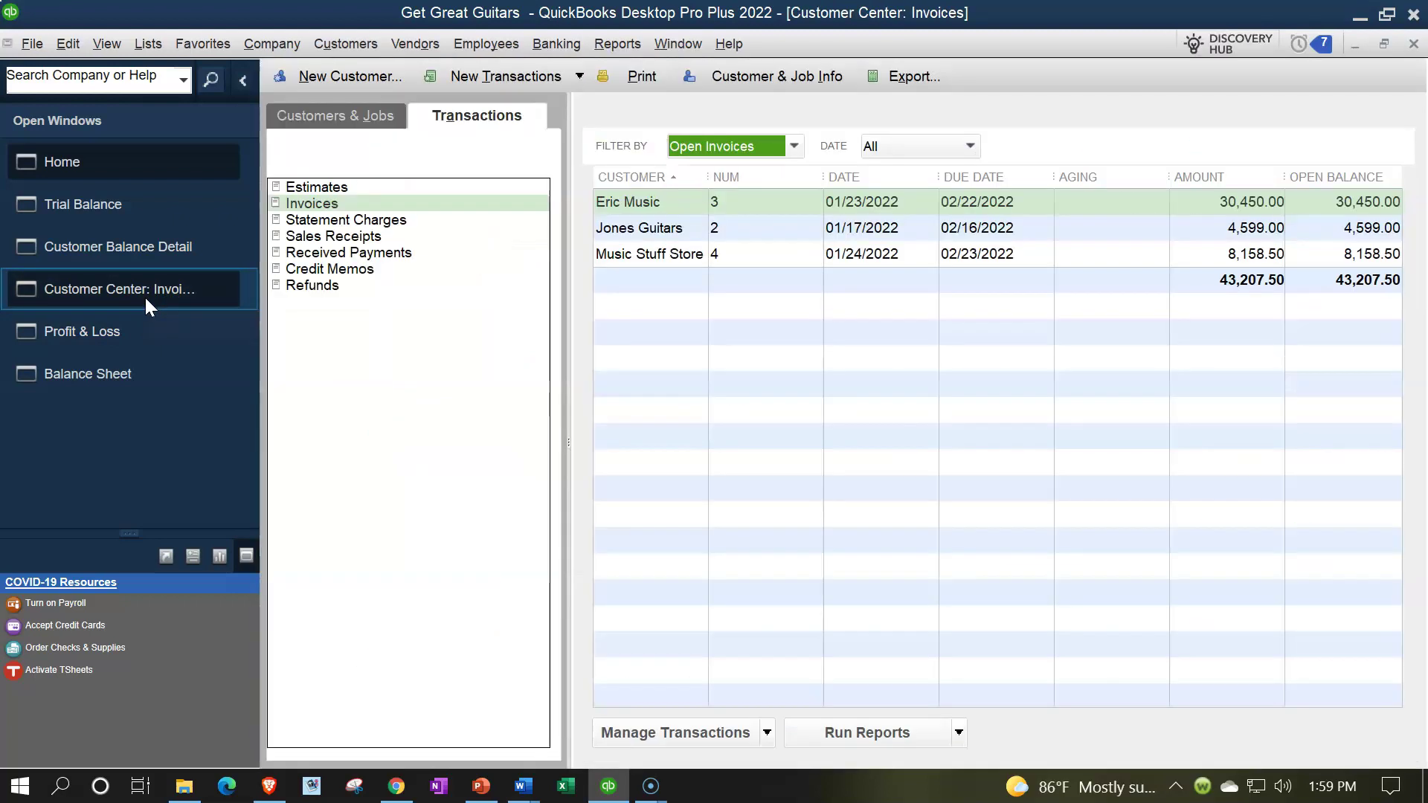
click(793, 156)
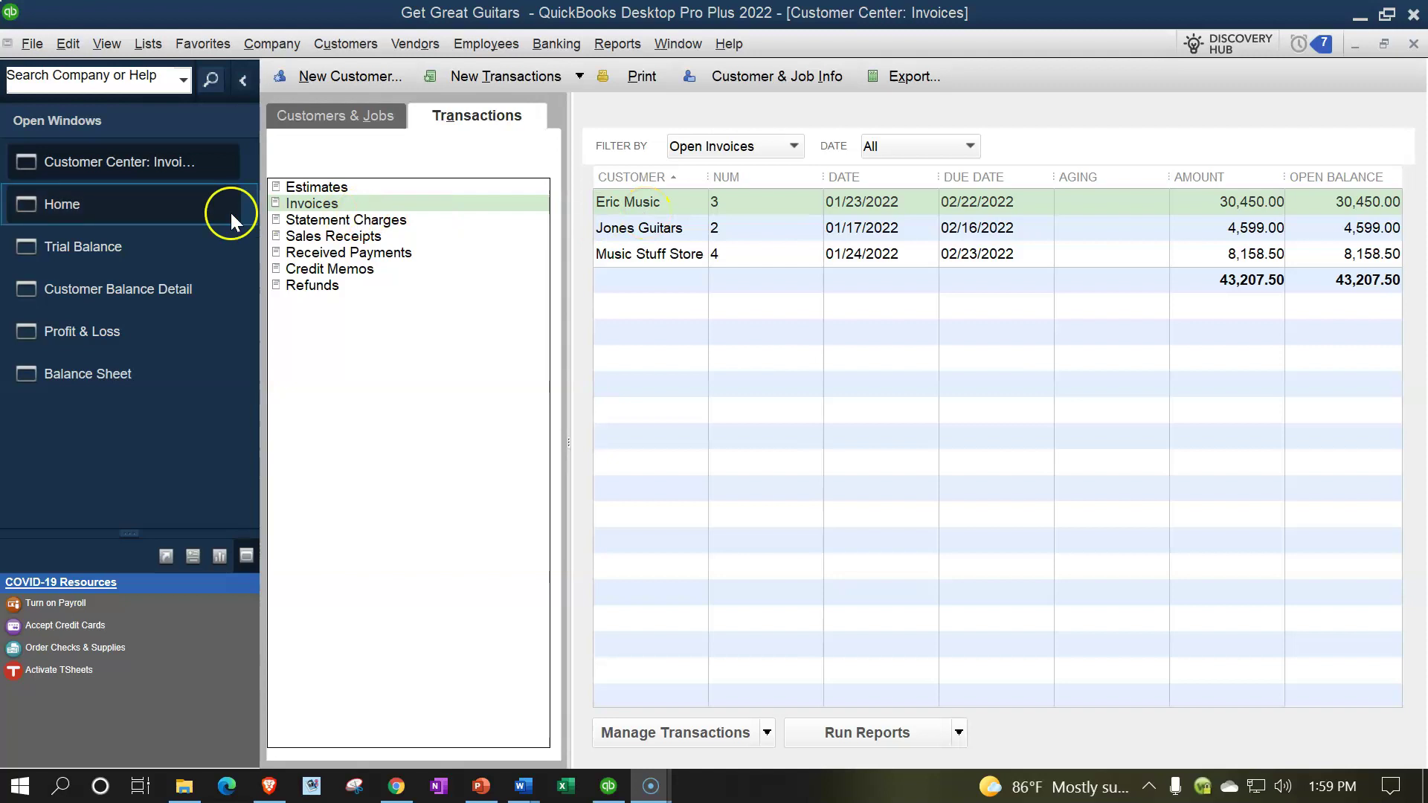
Step: Start a new customer payment received from Eric Music and select the 01/23/2022 invoice for full payment
click(108, 210)
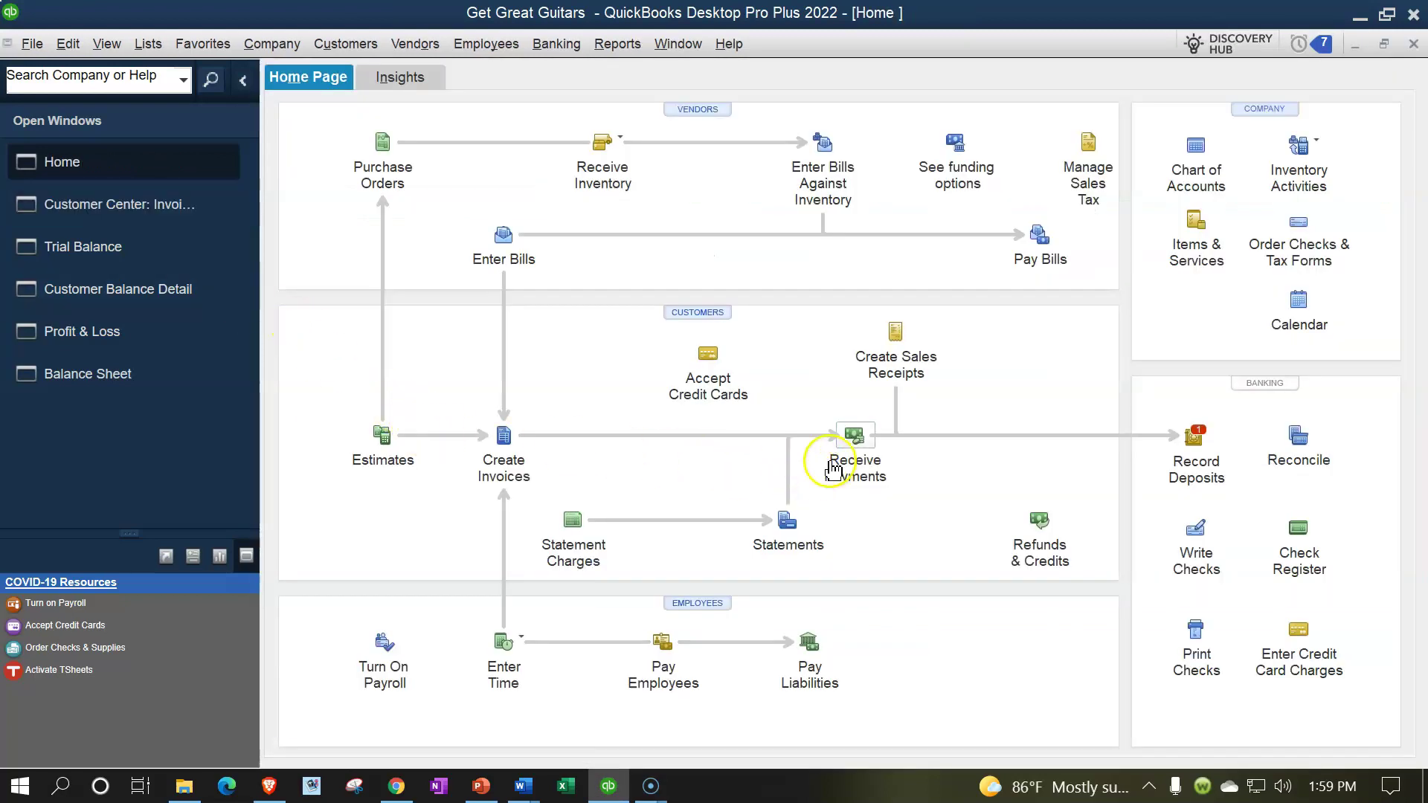
click(835, 467)
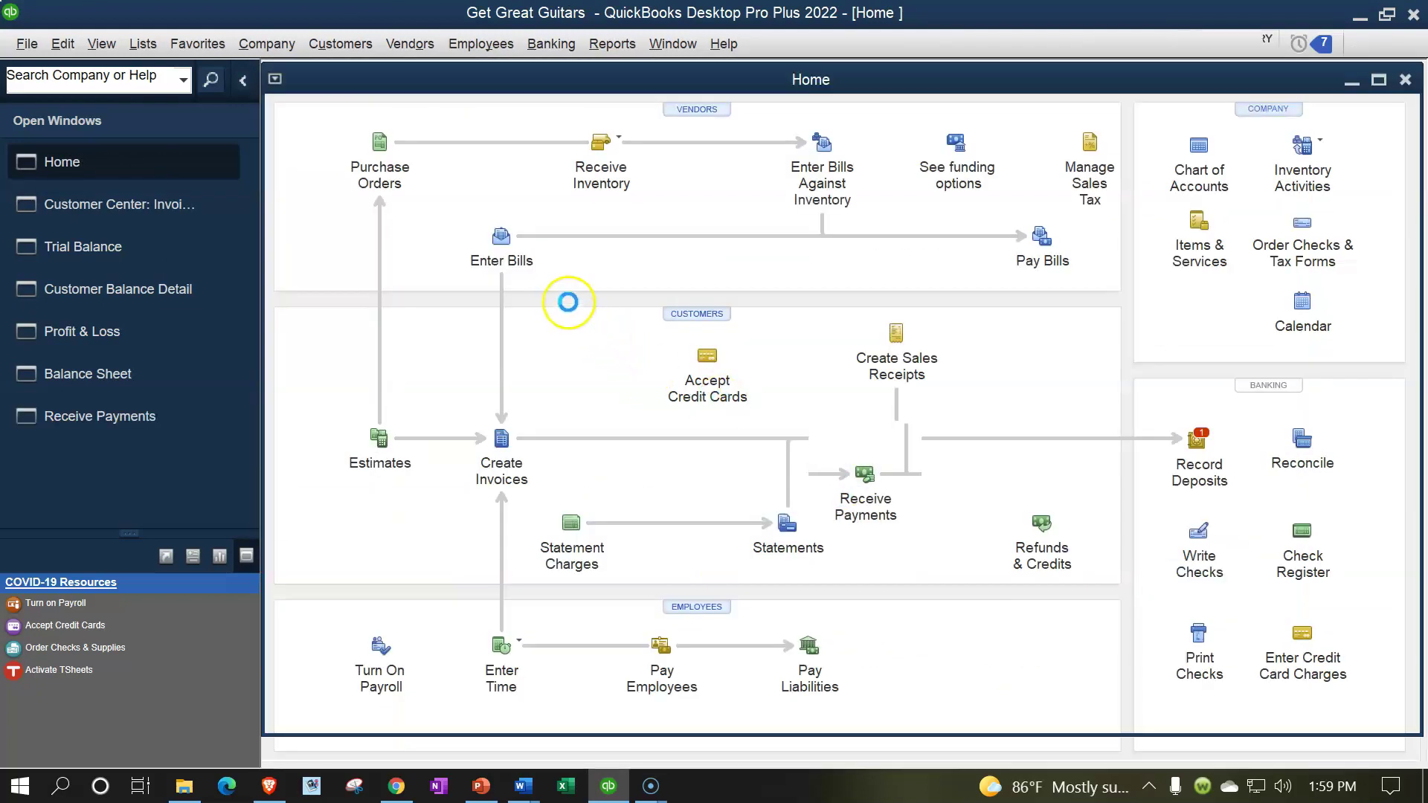
click(532, 312)
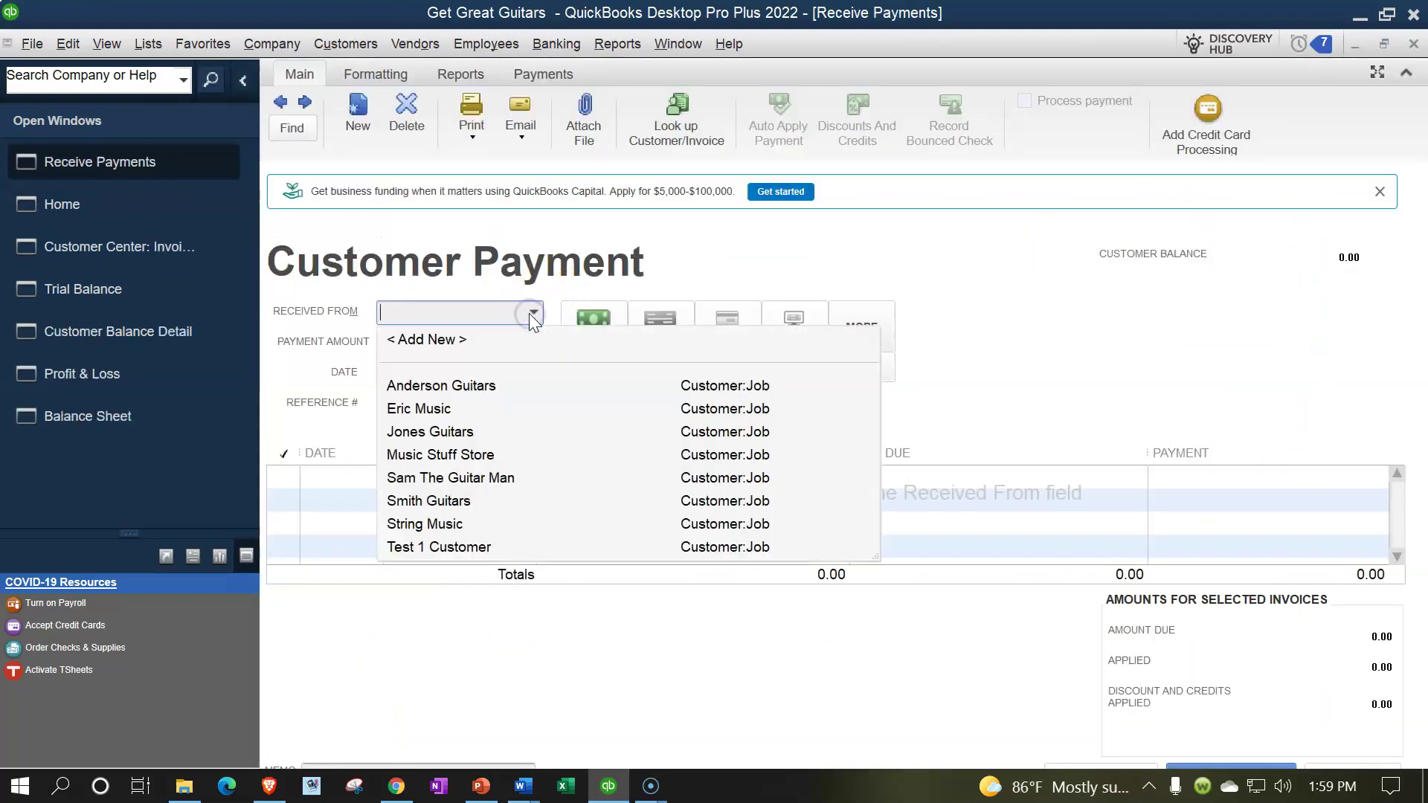
text(Eric Music)
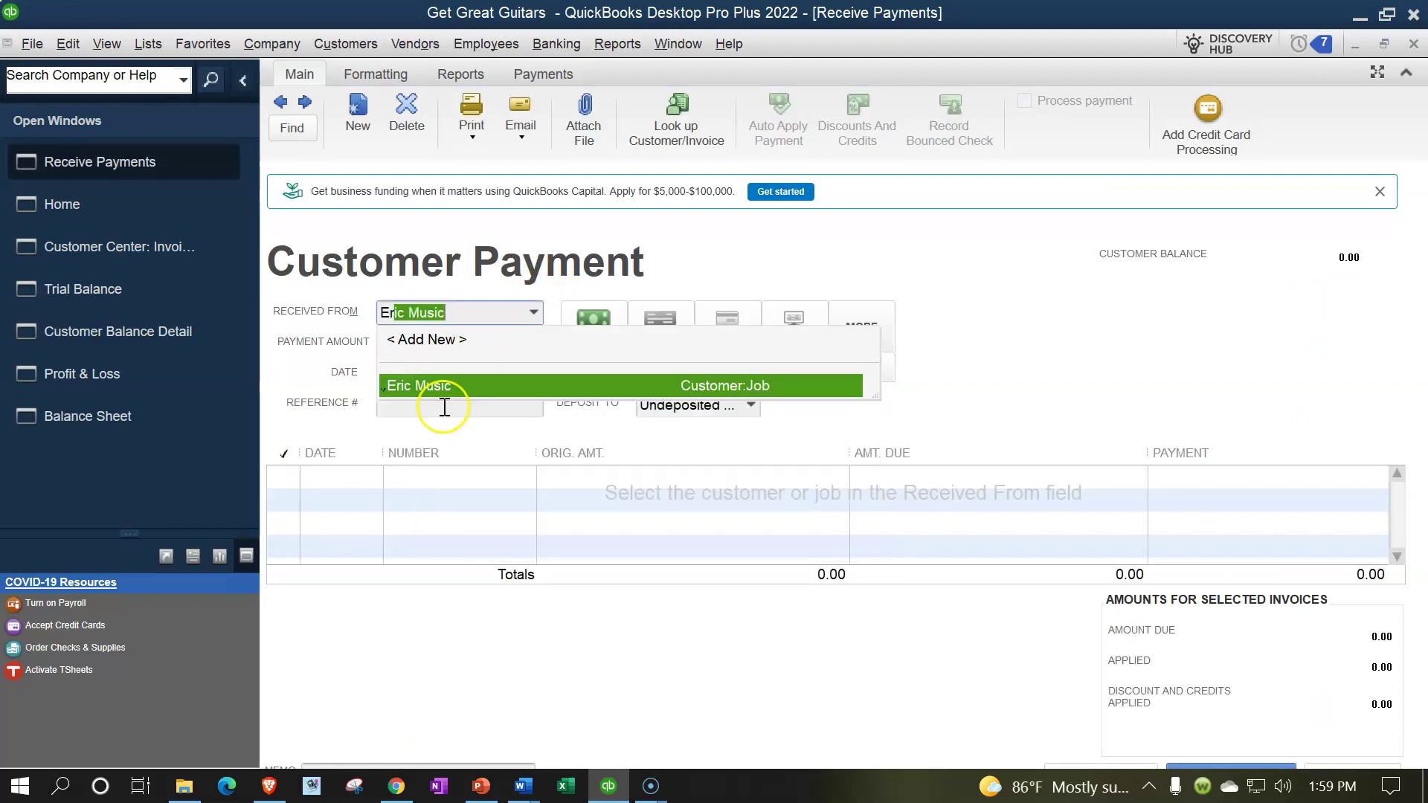
key(Tab)
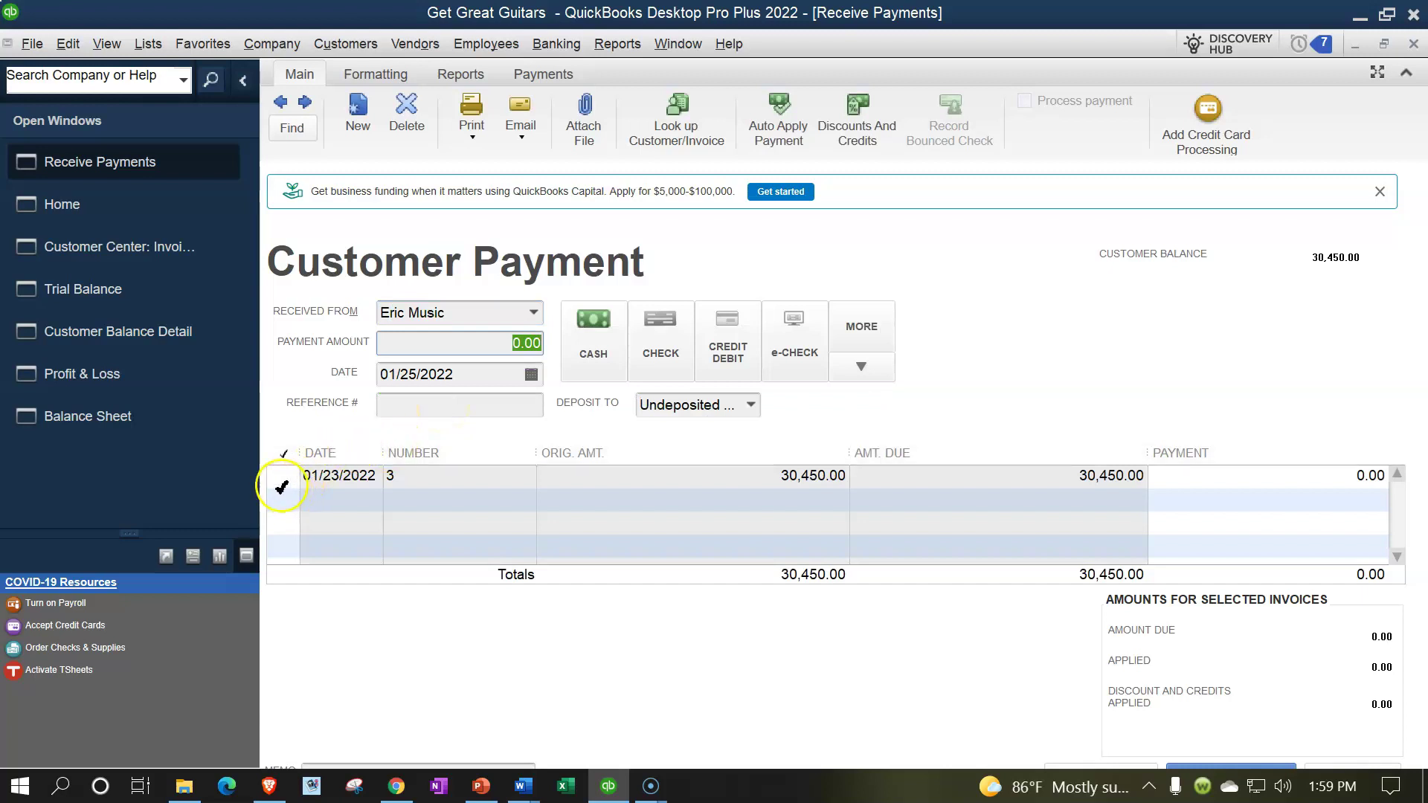
click(282, 476)
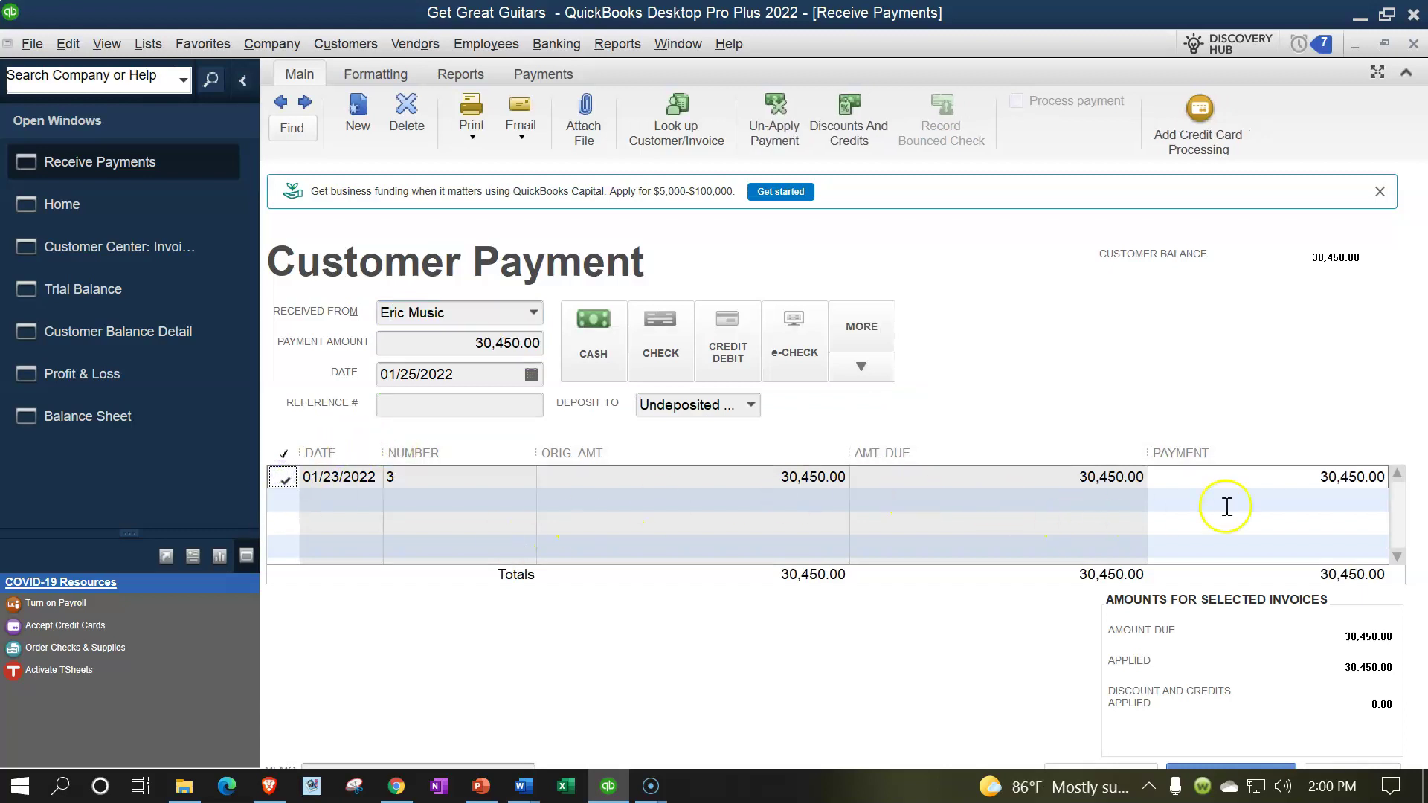
Step: Save the Eric Music cash payment dated 01/25/2022 with Undeposited Funds as the deposit account, and close the form
click(438, 344)
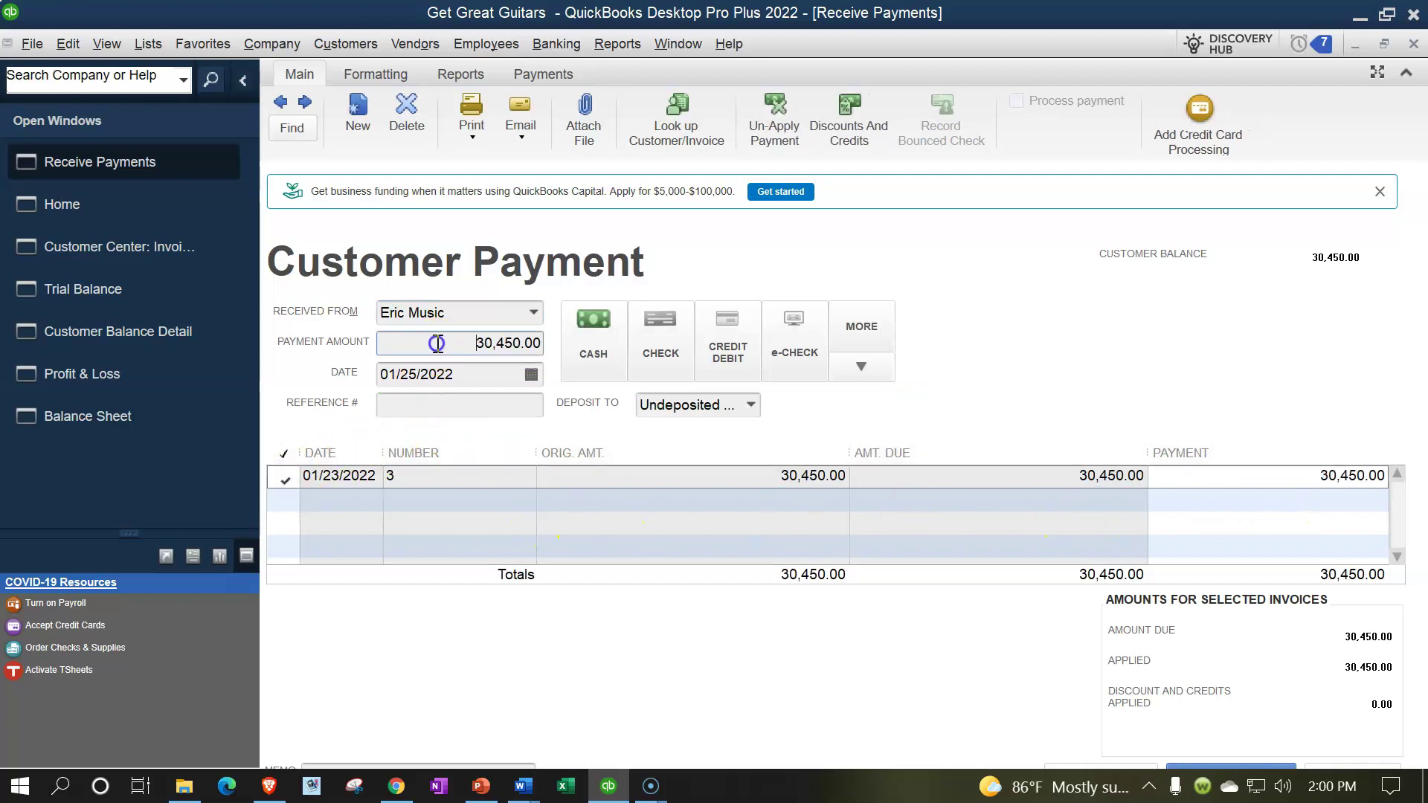
key(Tab)
click(449, 415)
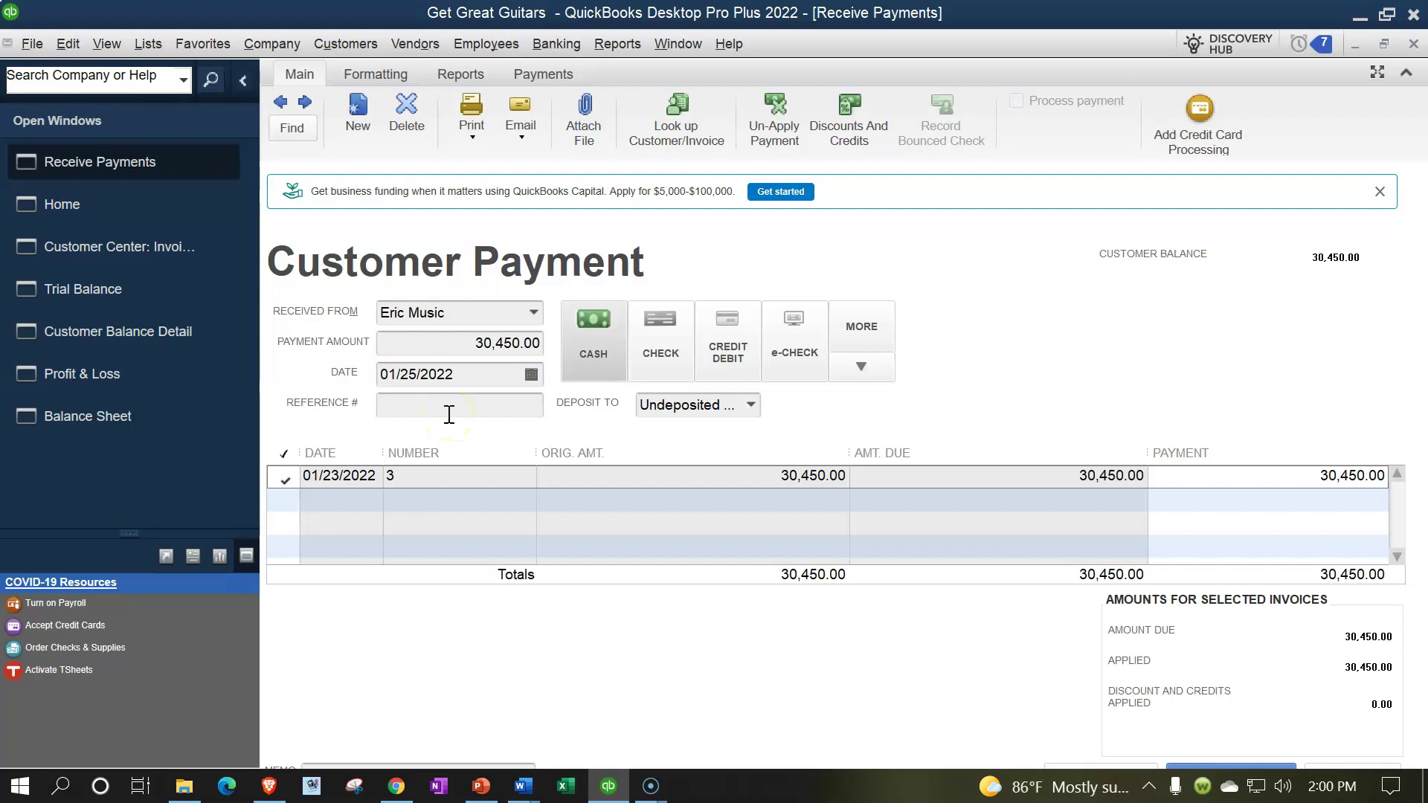
click(599, 411)
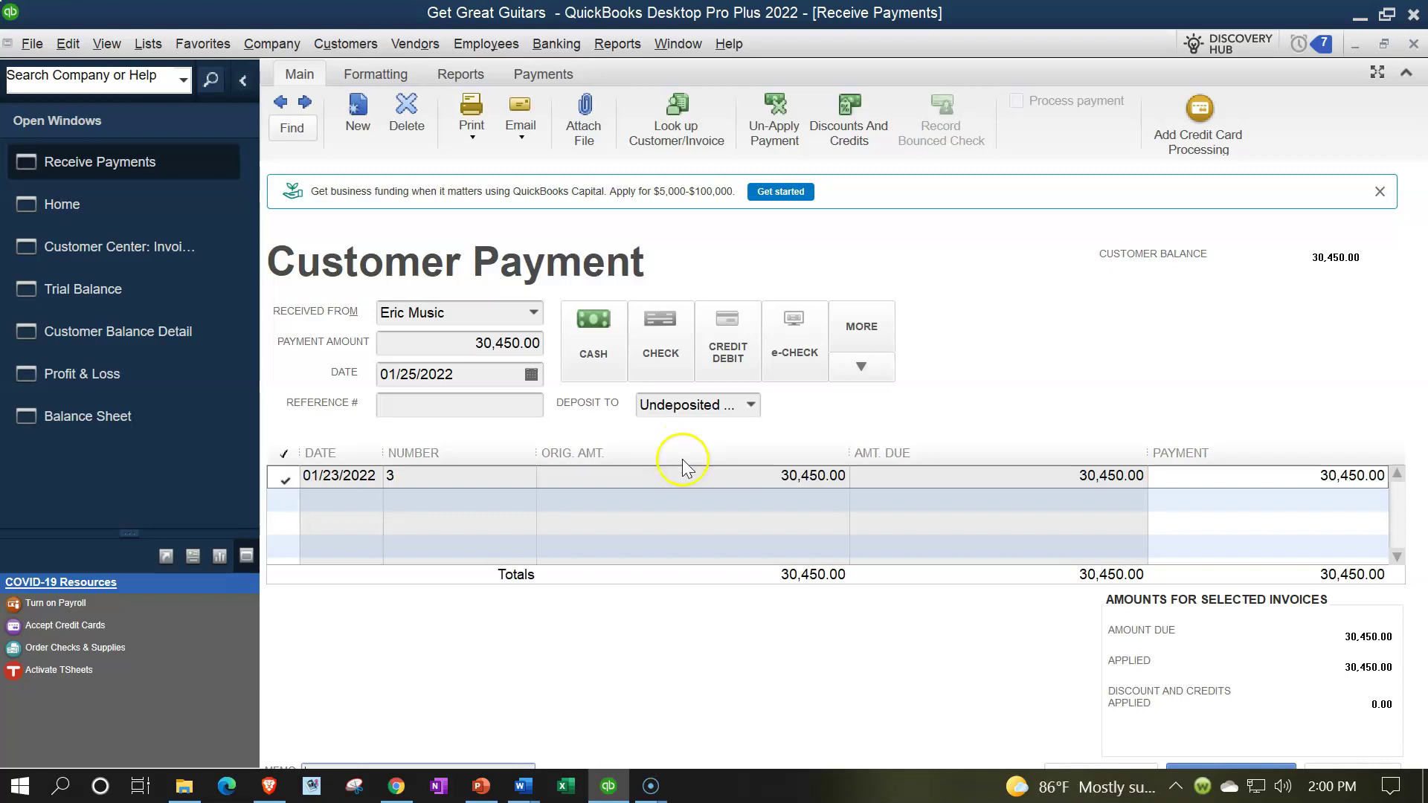
click(1081, 773)
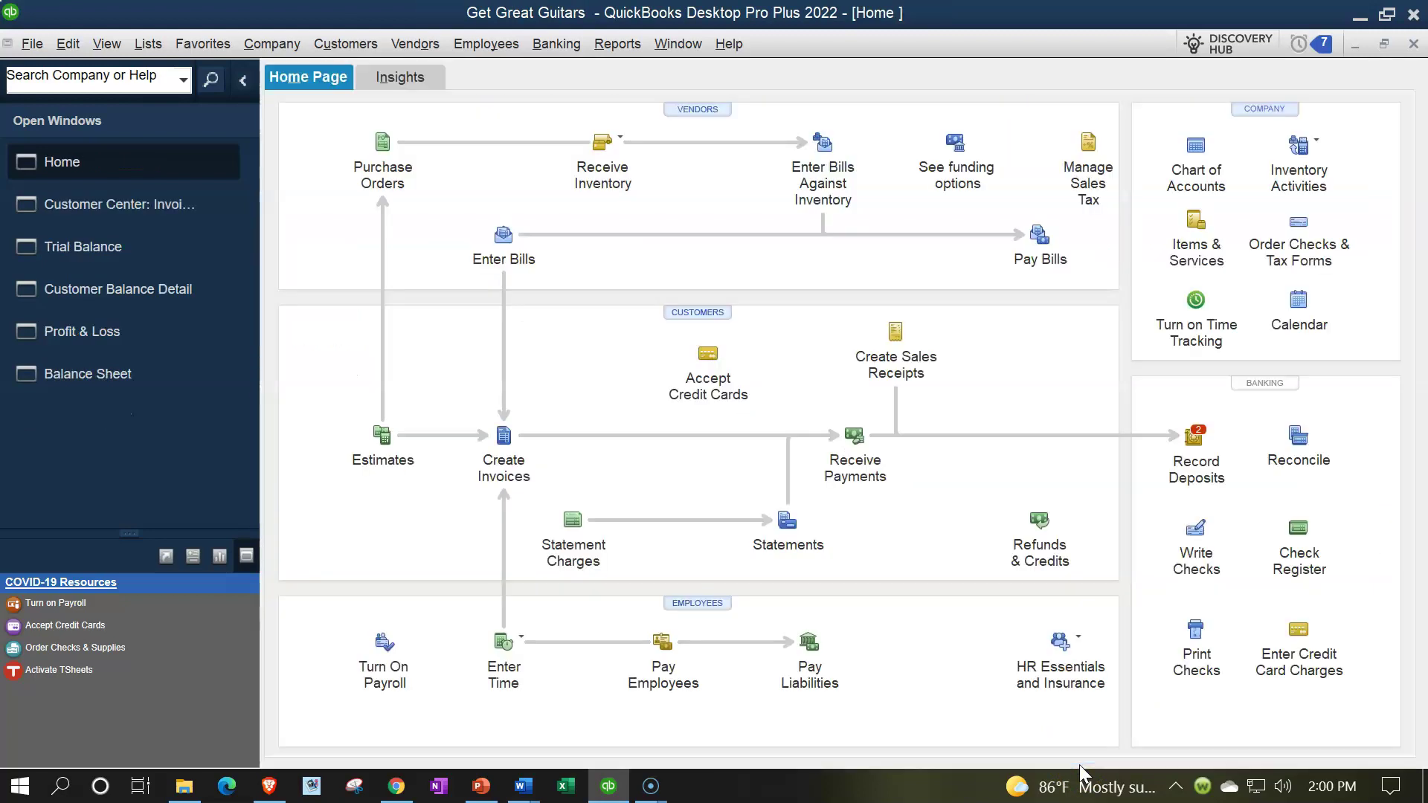
click(132, 254)
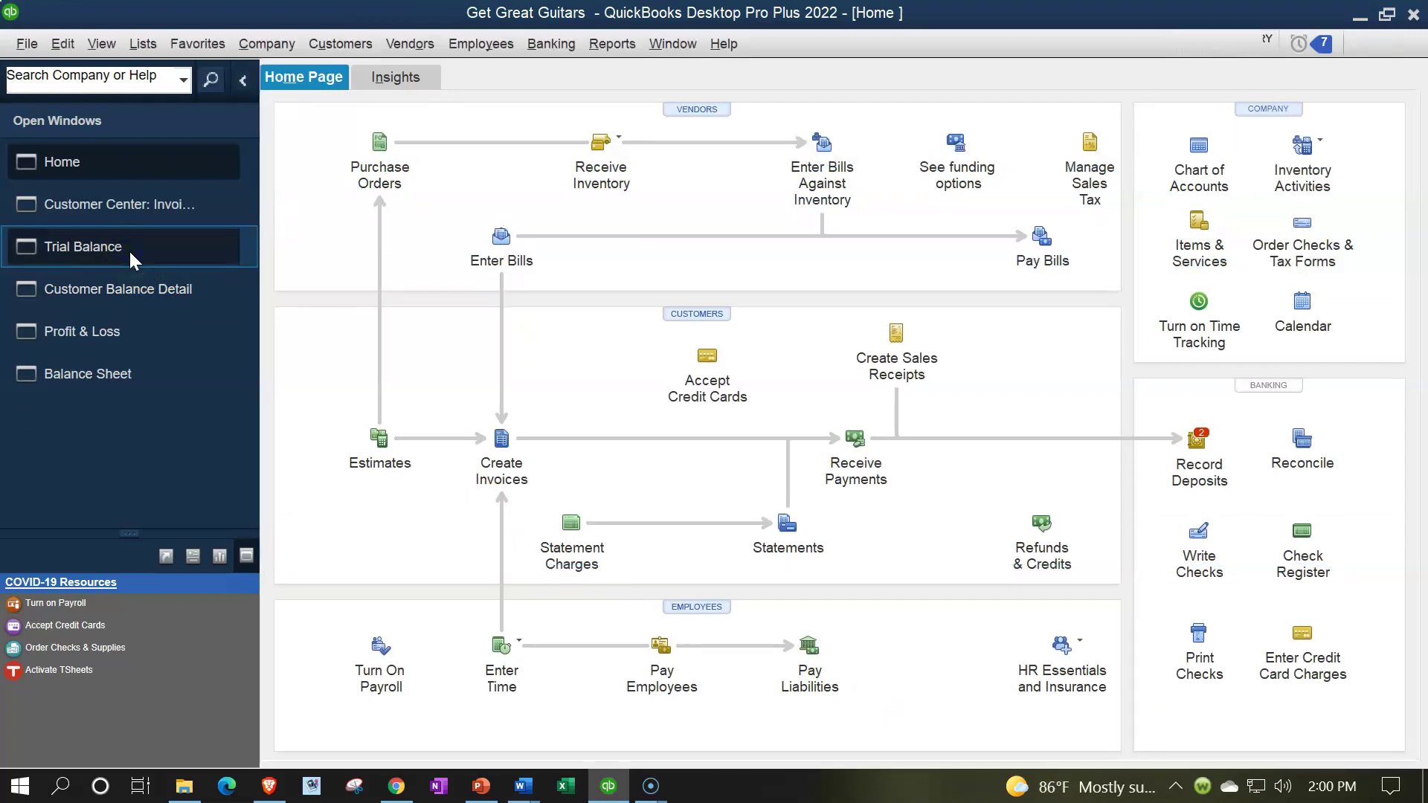
click(412, 439)
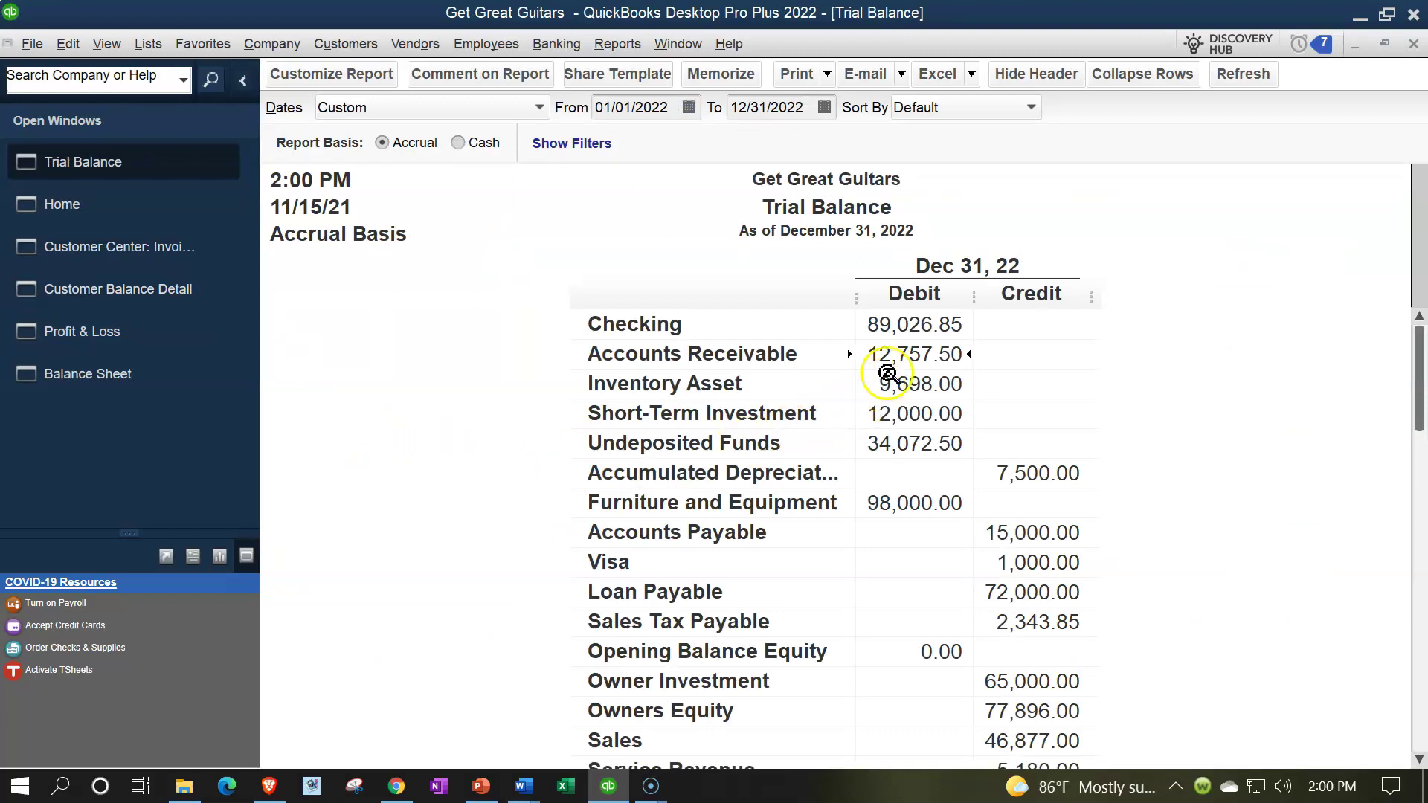
double_click(904, 354)
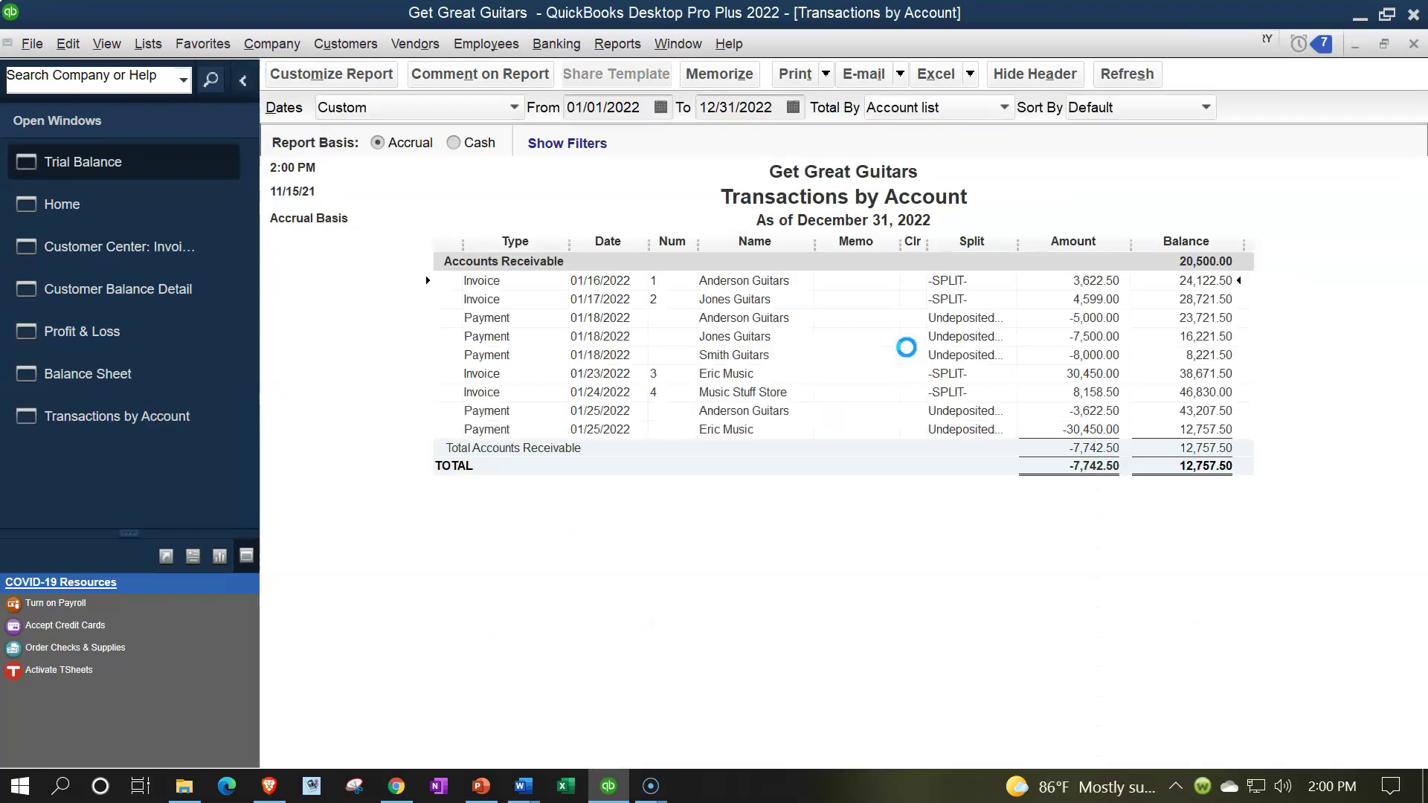
click(1069, 435)
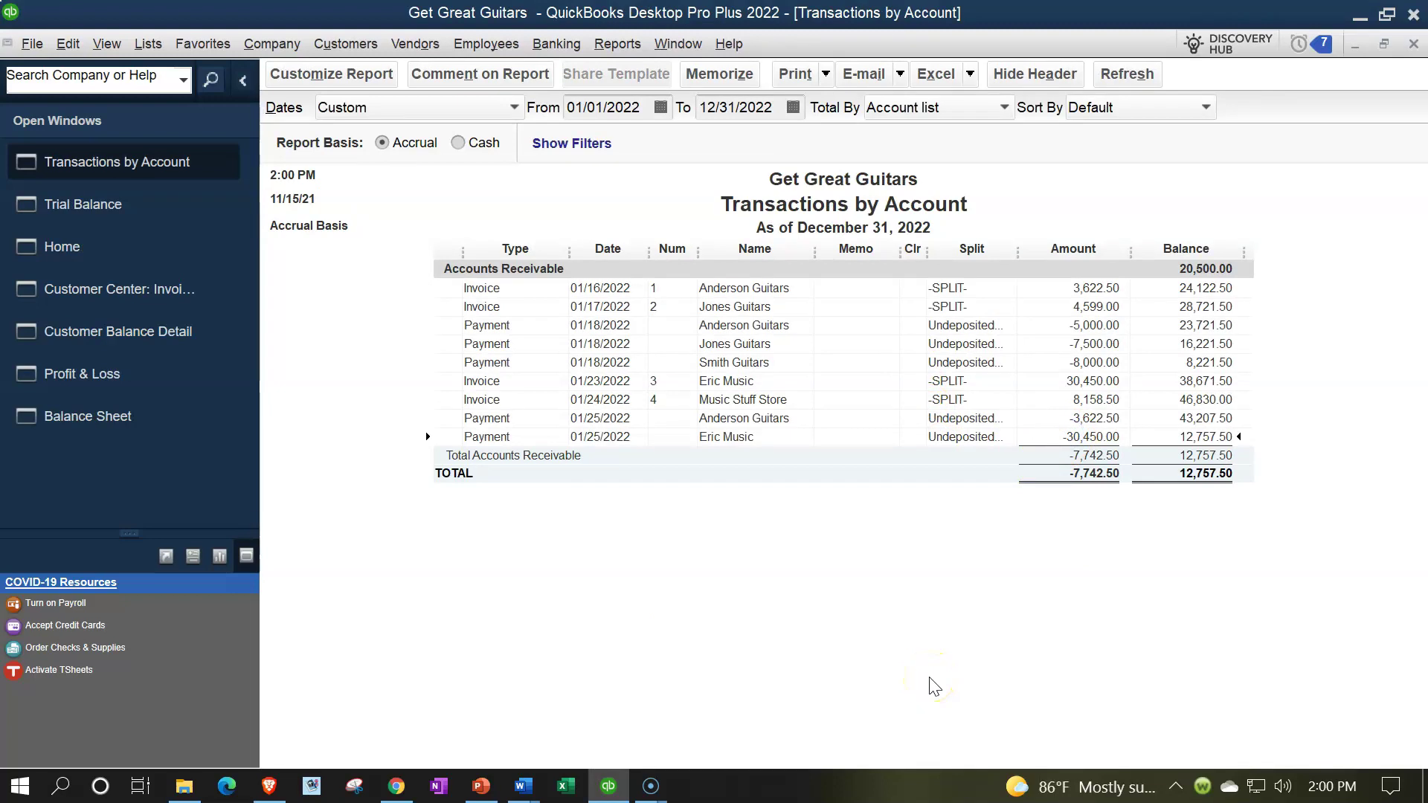
click(1413, 45)
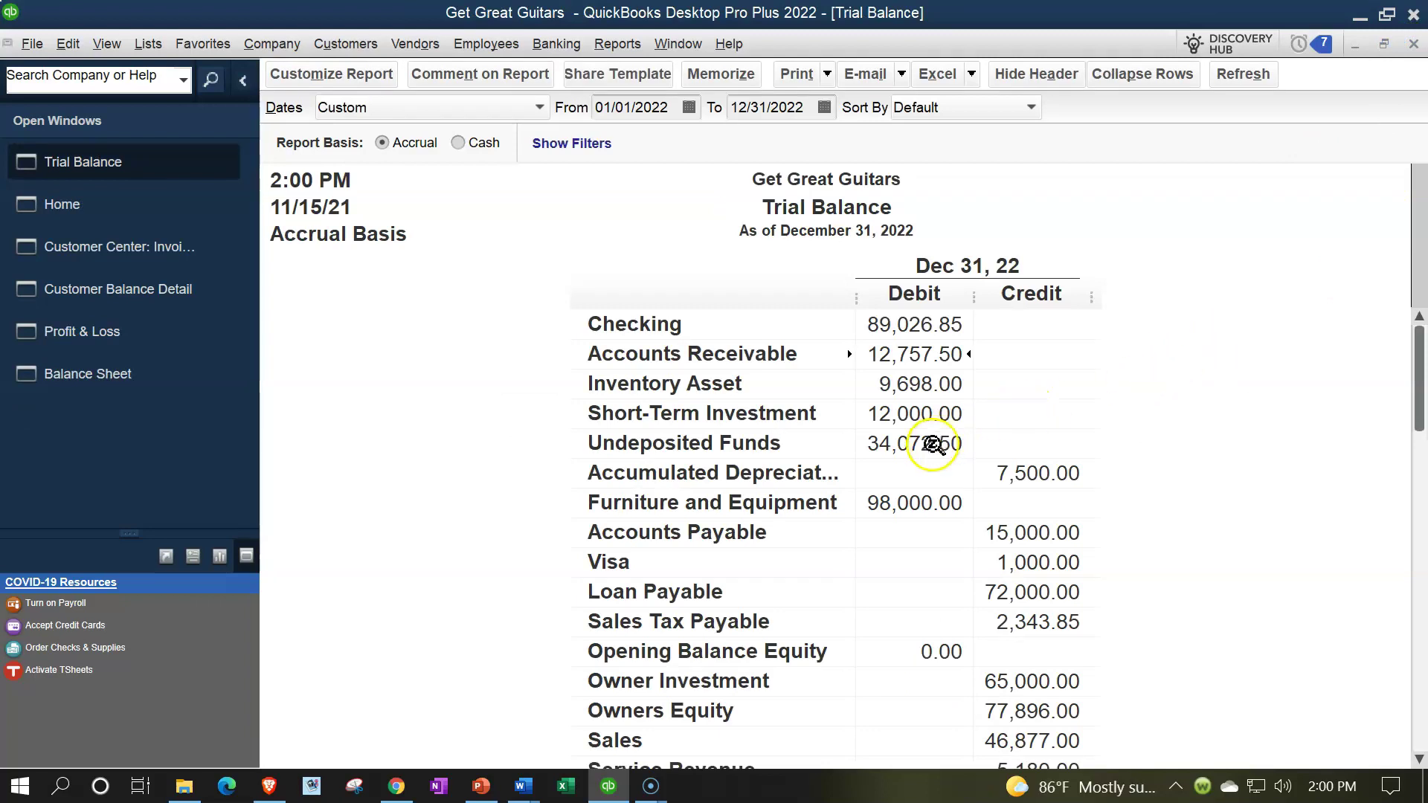
Step: Drill down into Undeposited Funds on the Trial Balance to check the two 01/25/2022 customer payments, and close the detail report
double_click(932, 444)
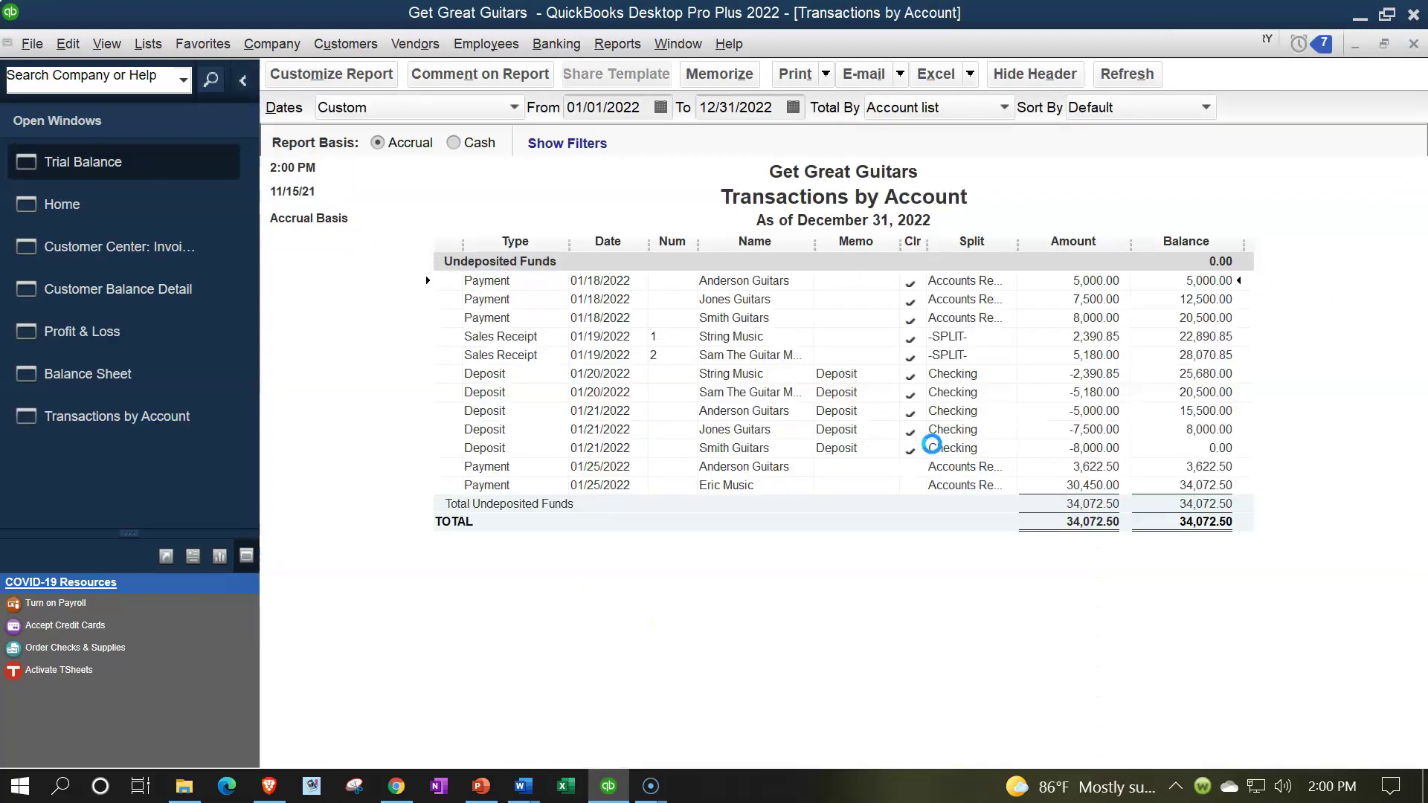
click(1057, 496)
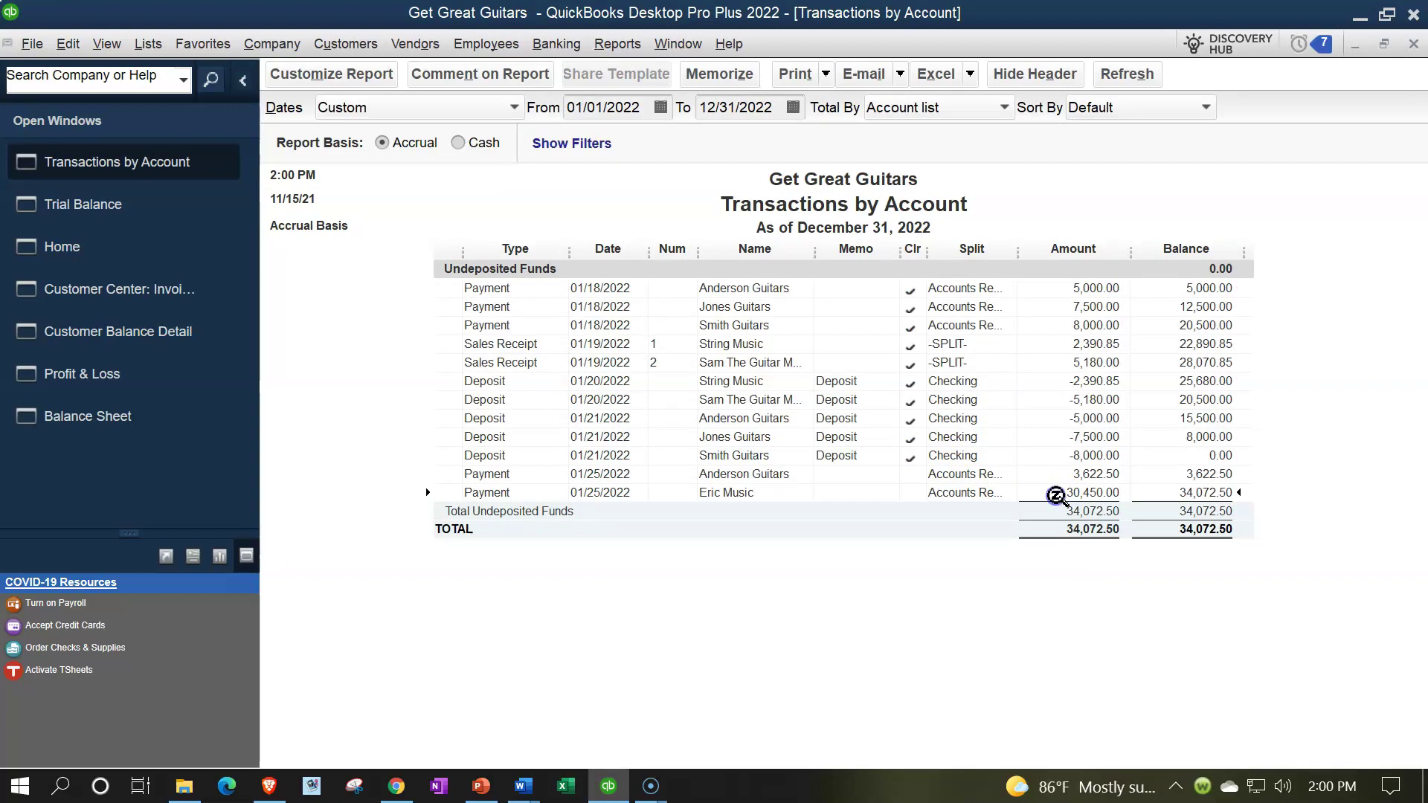
click(1064, 482)
click(1063, 479)
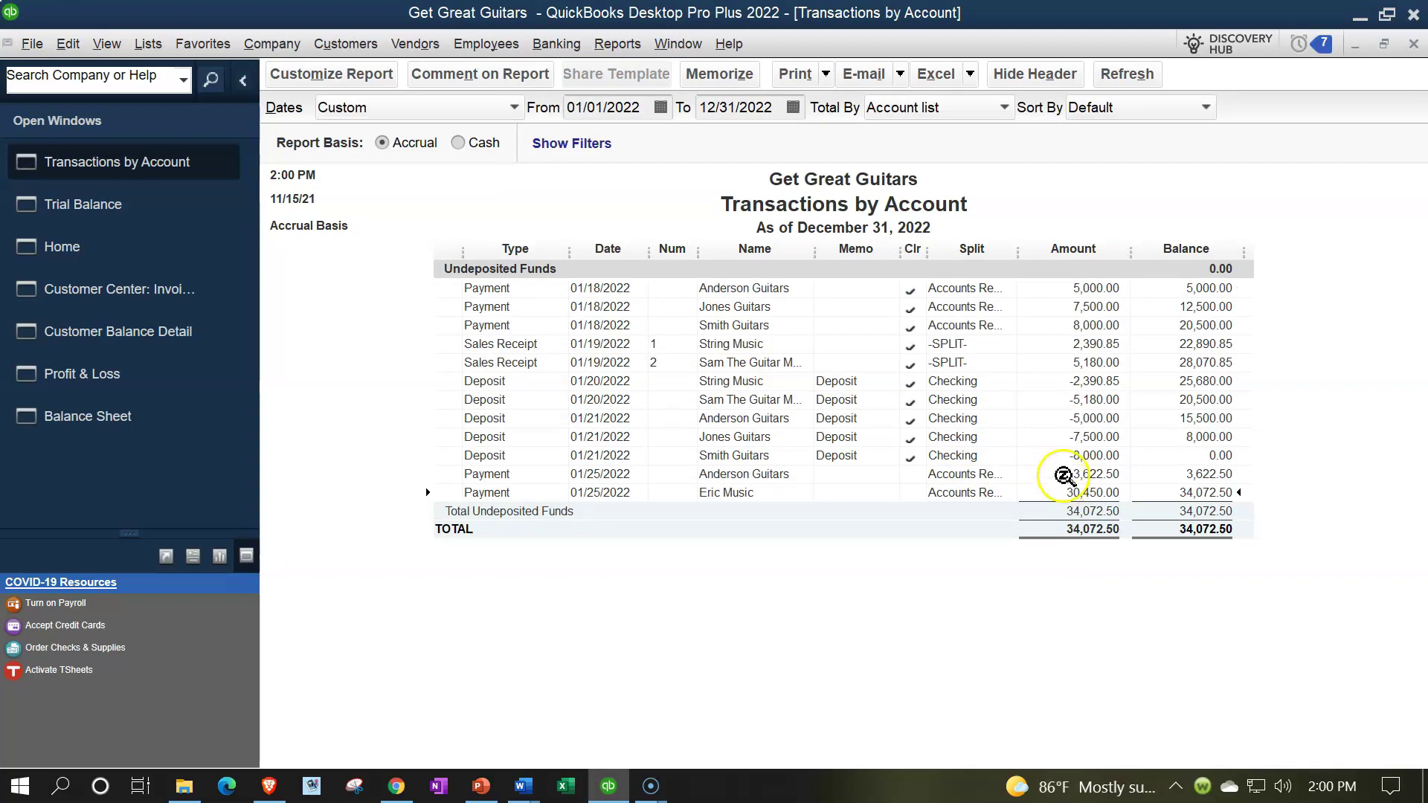
click(1413, 44)
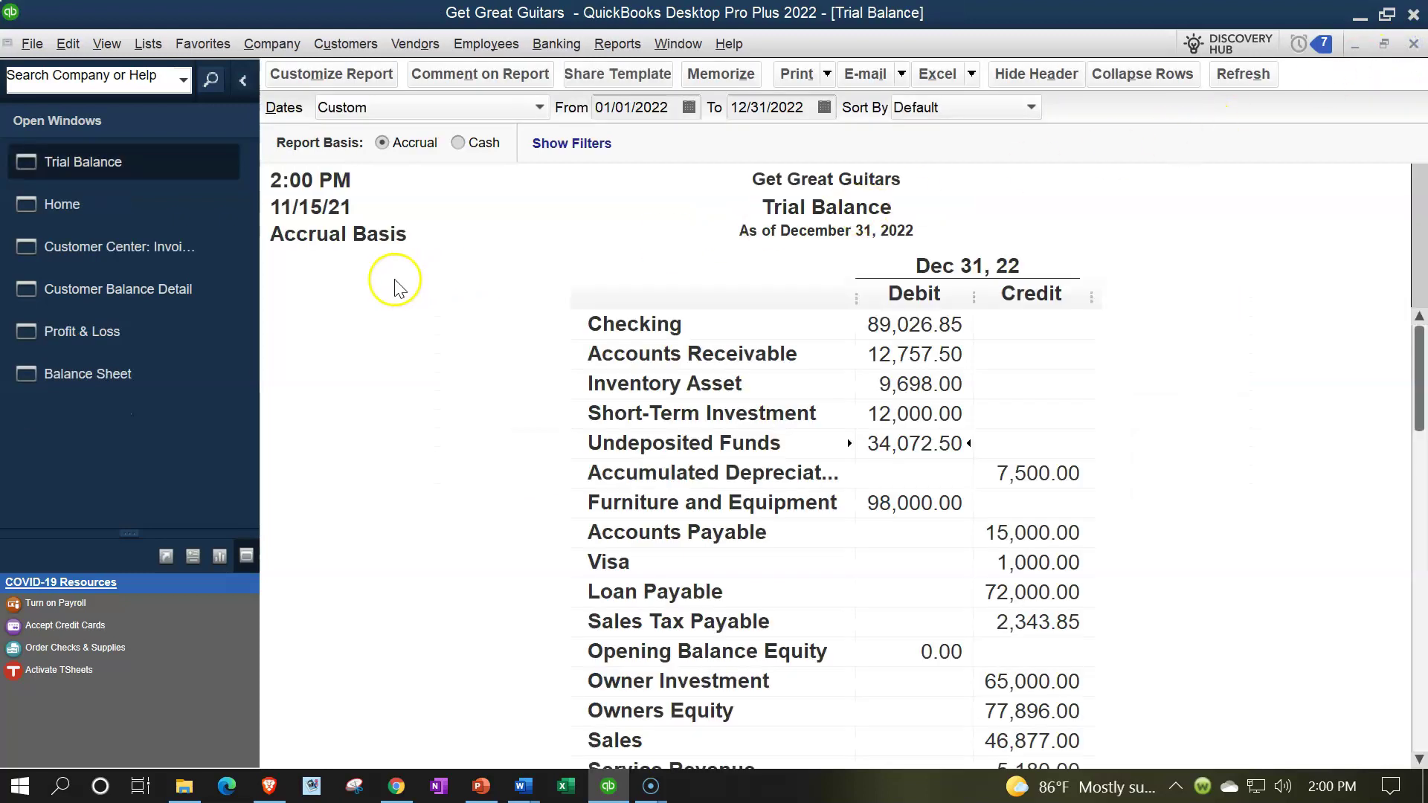
Step: Check Eric Music's payment in the Customer Balance Detail report and compare the report total with Accounts Receivable on the Trial Balance
click(190, 296)
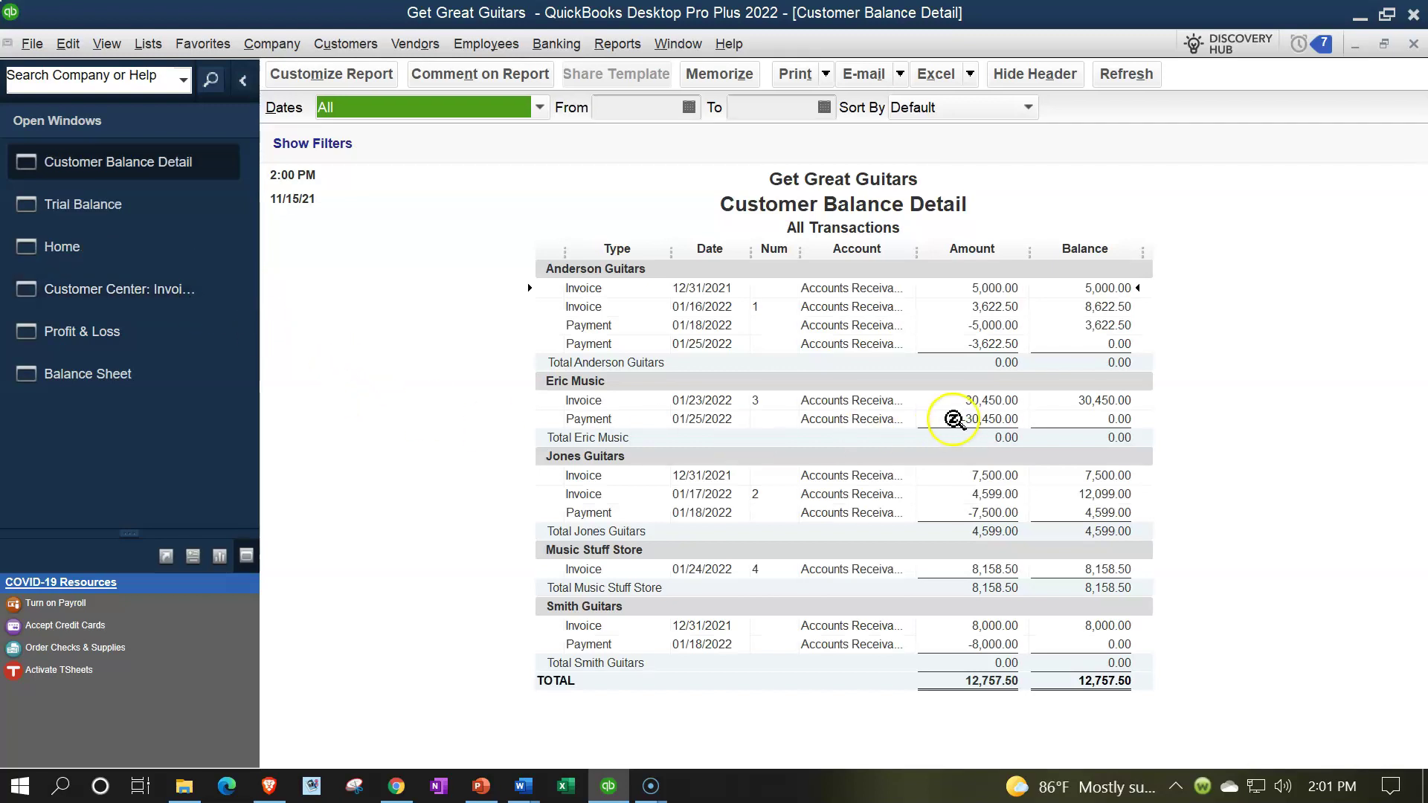
click(982, 417)
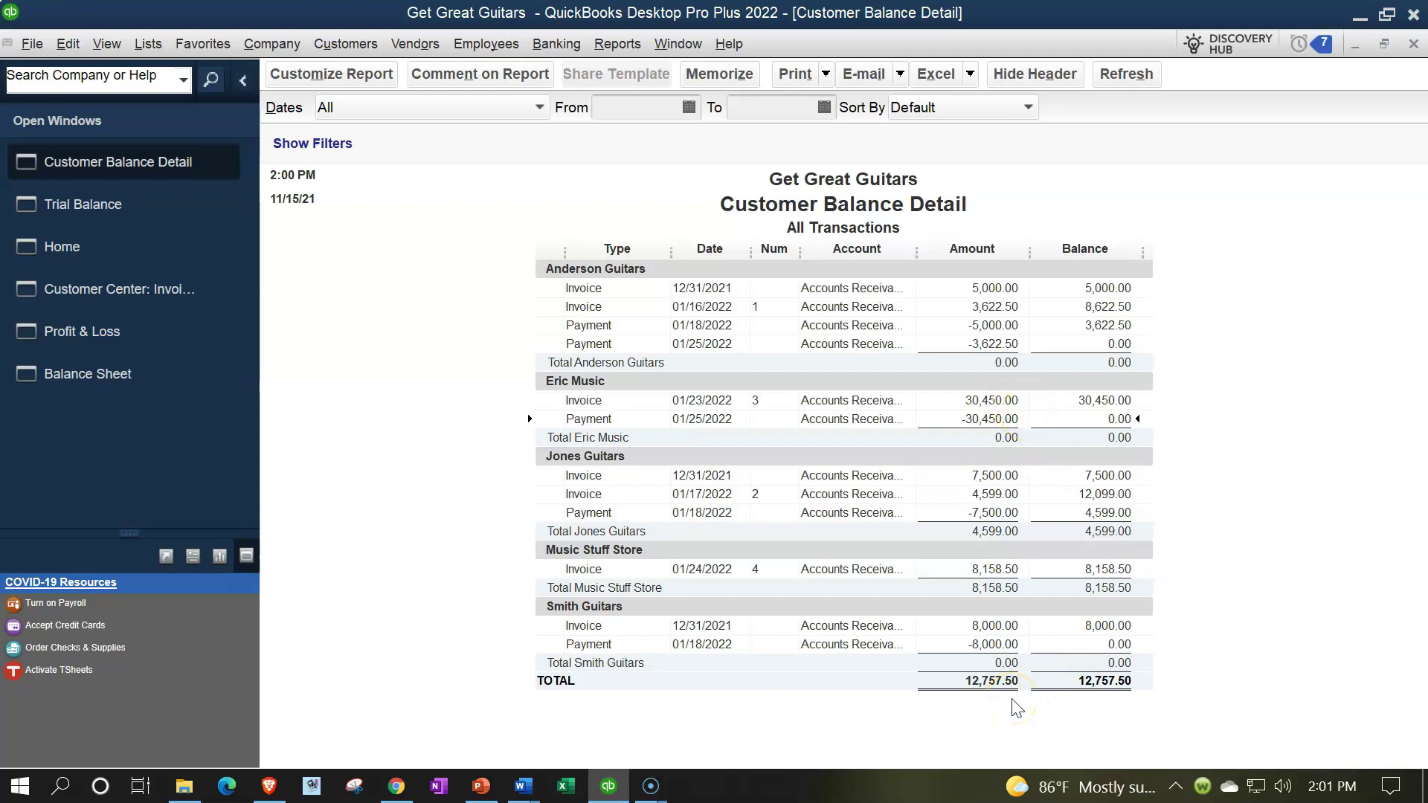
click(141, 206)
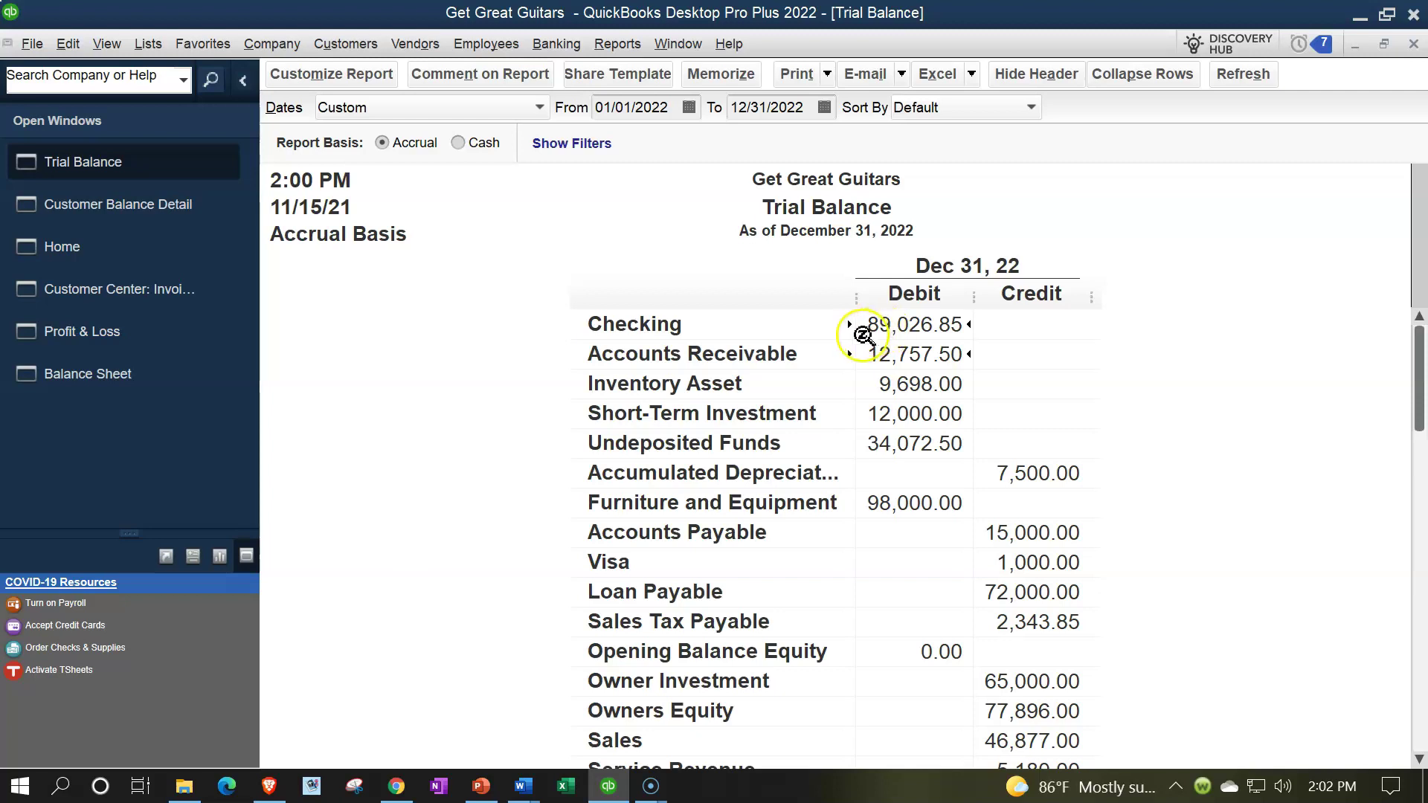
Step: Start recording a bank deposit and select the 01/25/2022 payments from Anderson Guitars and Eric Music for it
click(90, 251)
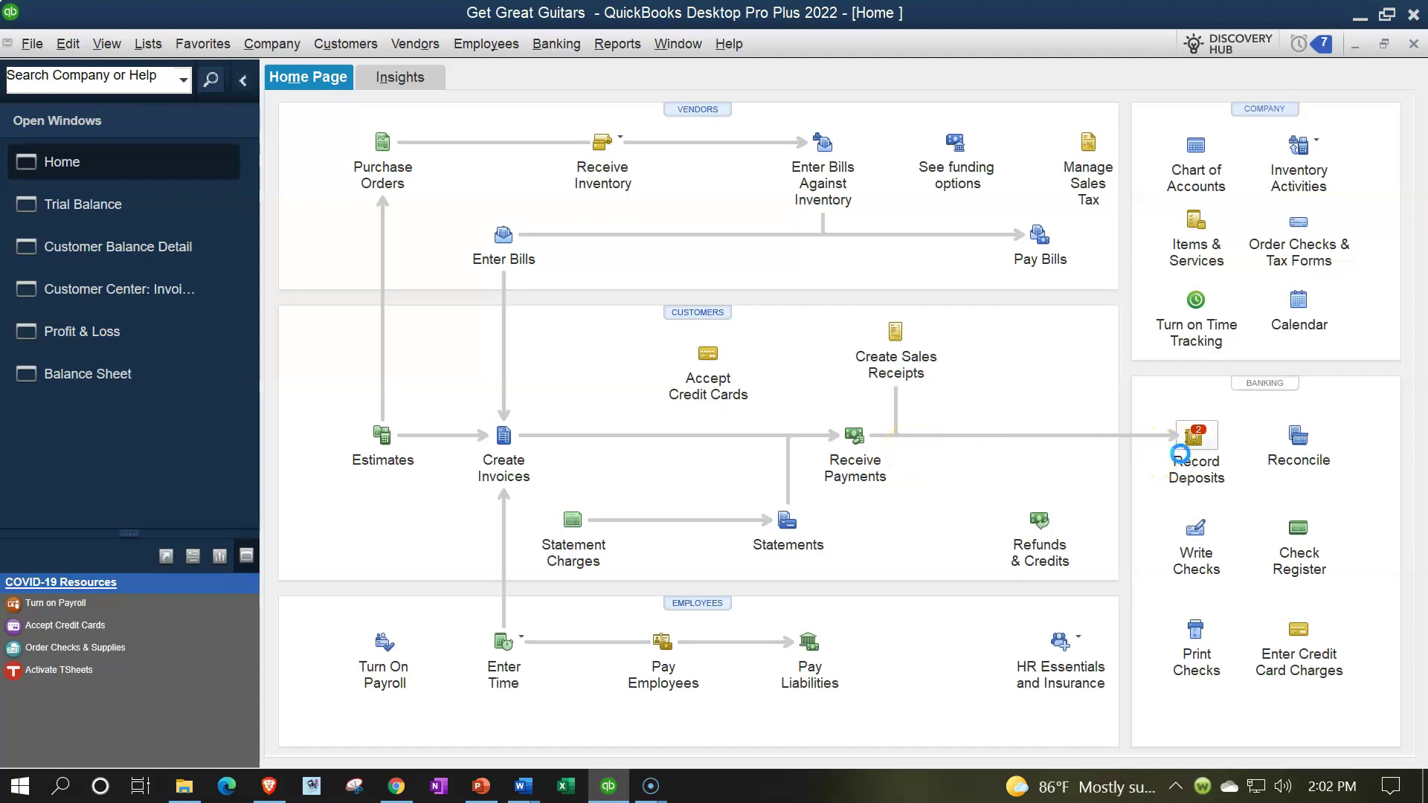
click(1190, 447)
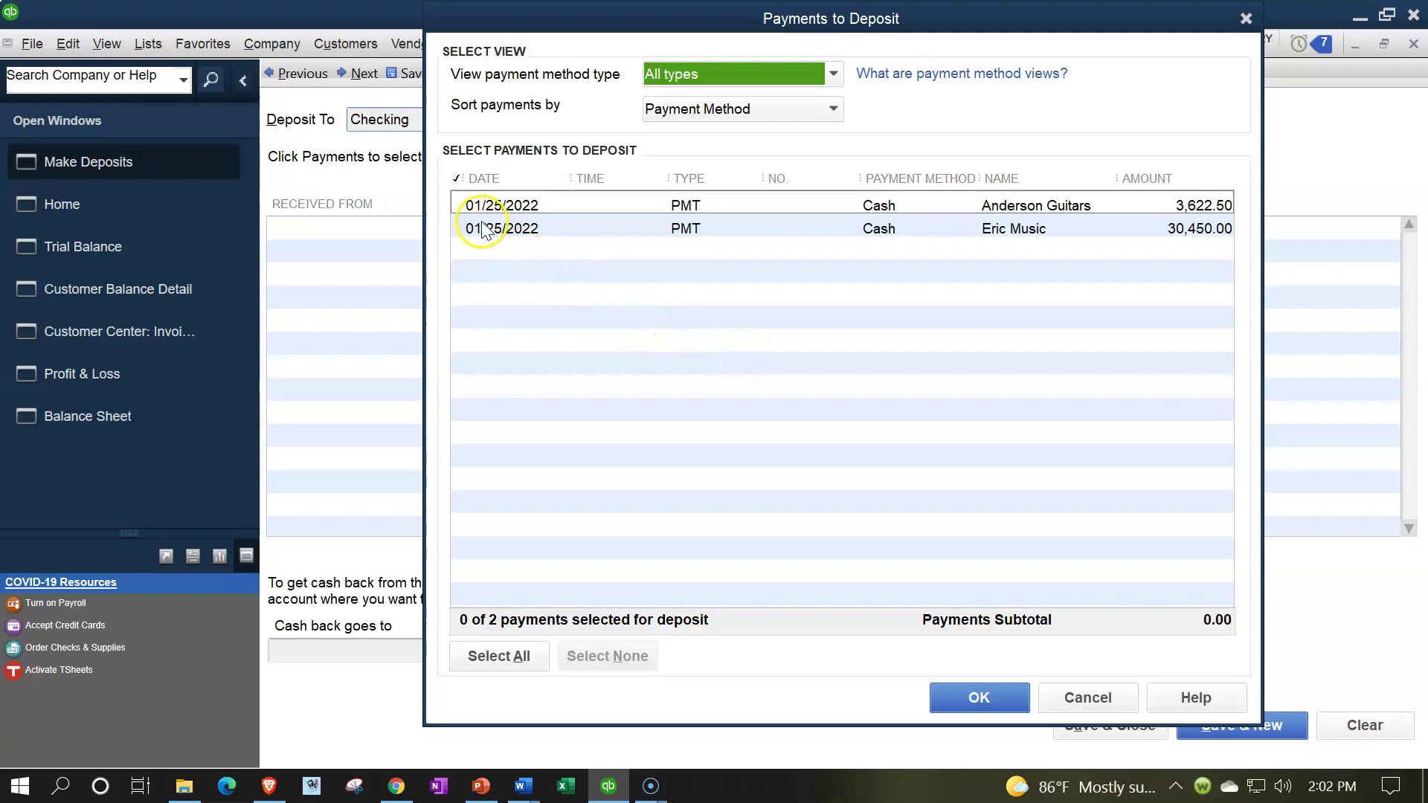
click(465, 205)
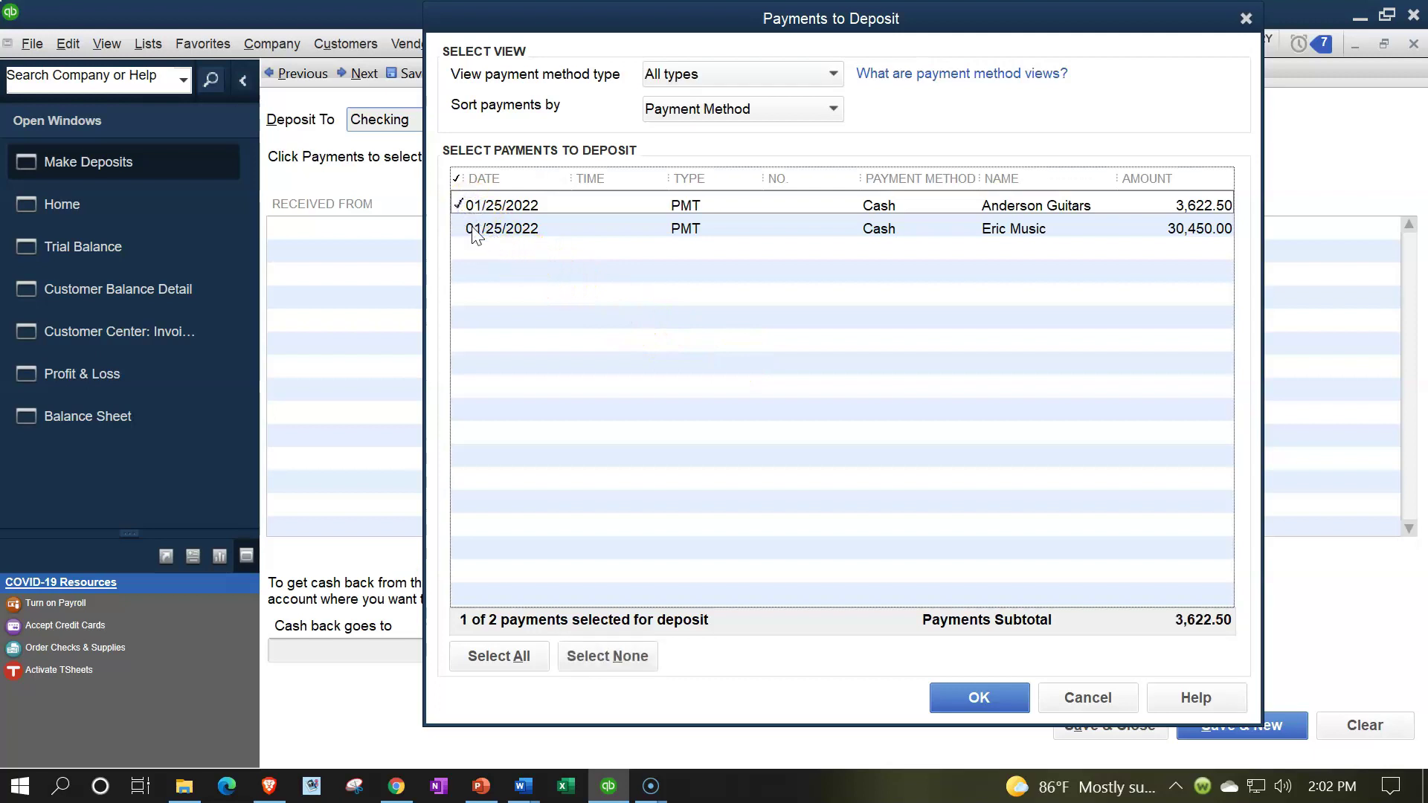
click(520, 245)
click(491, 232)
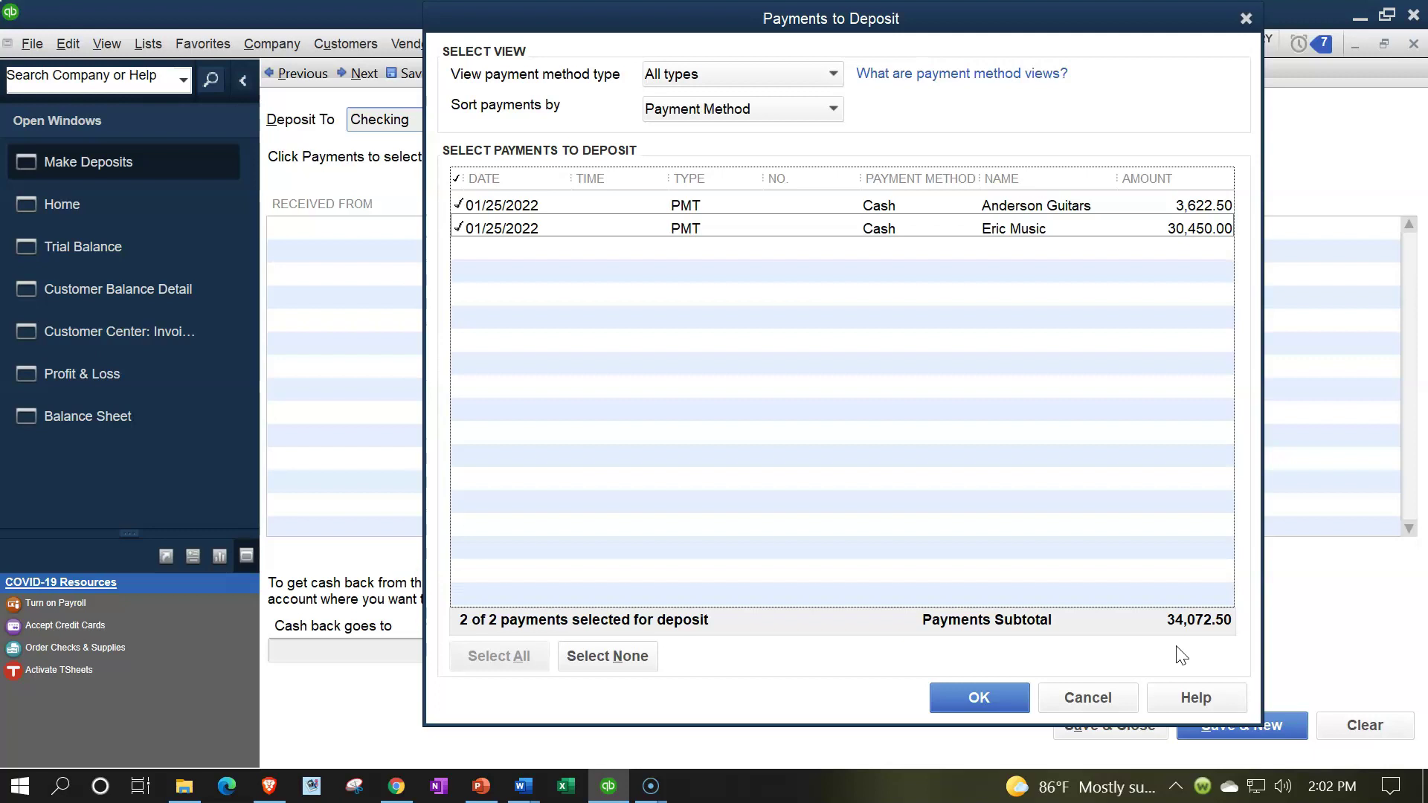
click(966, 703)
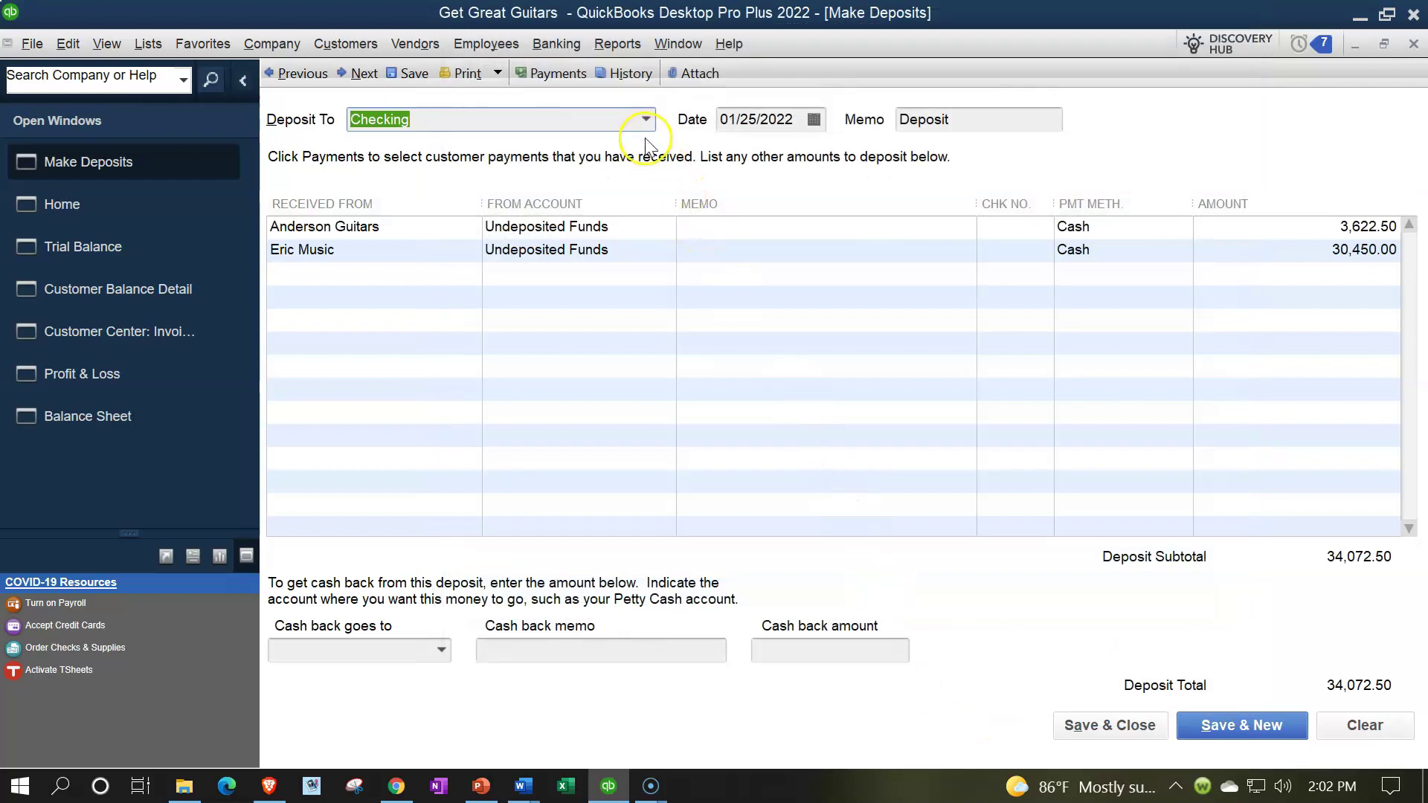
Step: Keep Checking as the deposit account and 01/25/2022 as the date, and save and close the deposit
key(Tab)
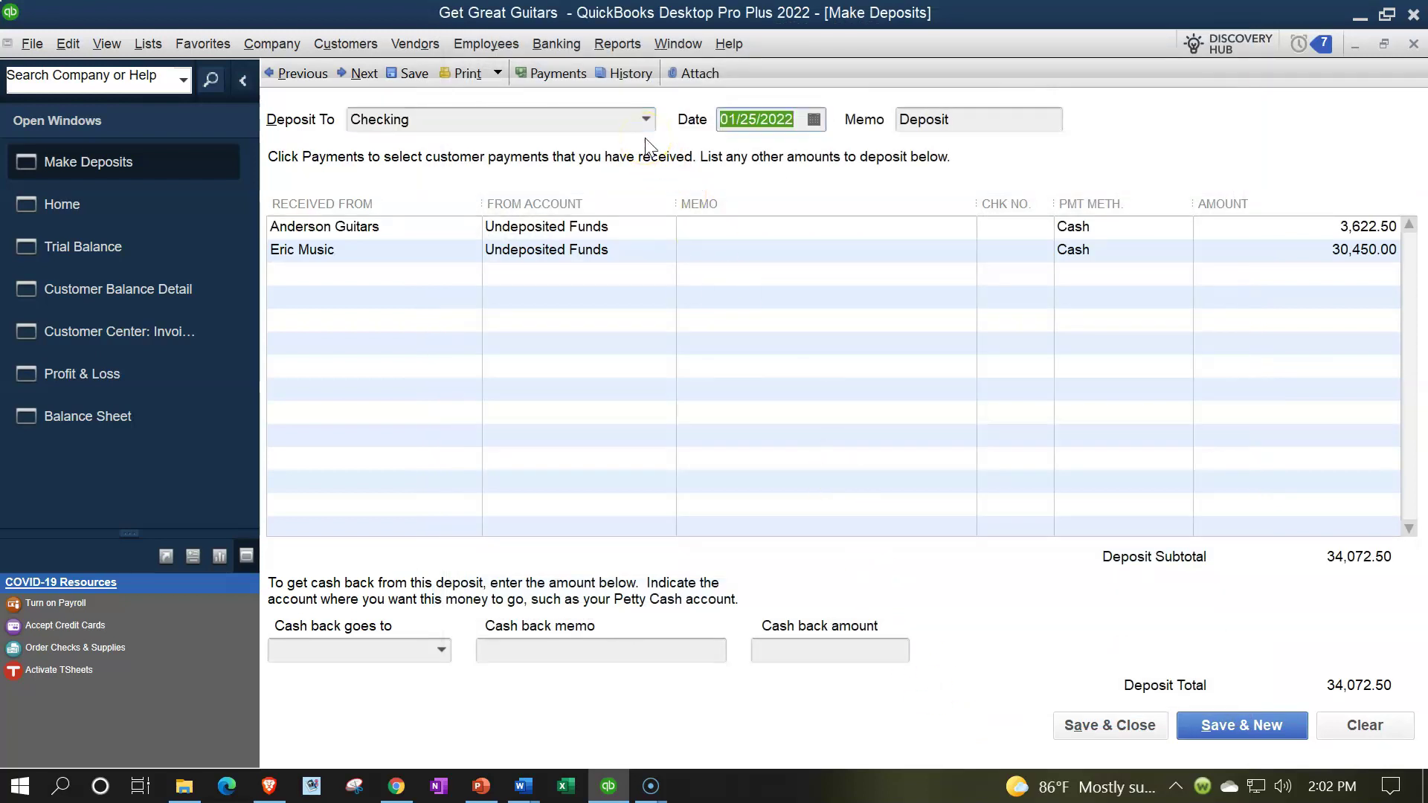
key(Tab)
key(Tab)
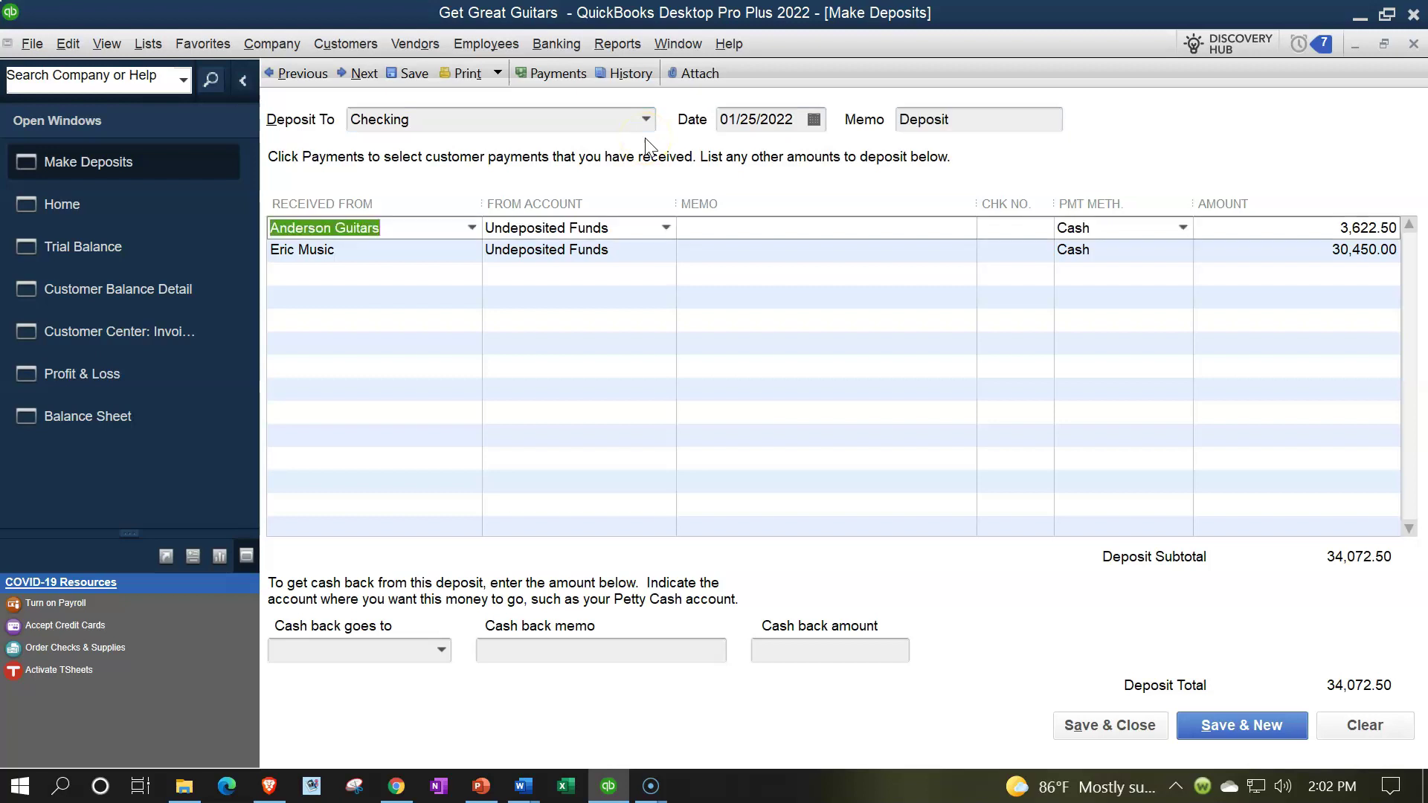
key(Tab)
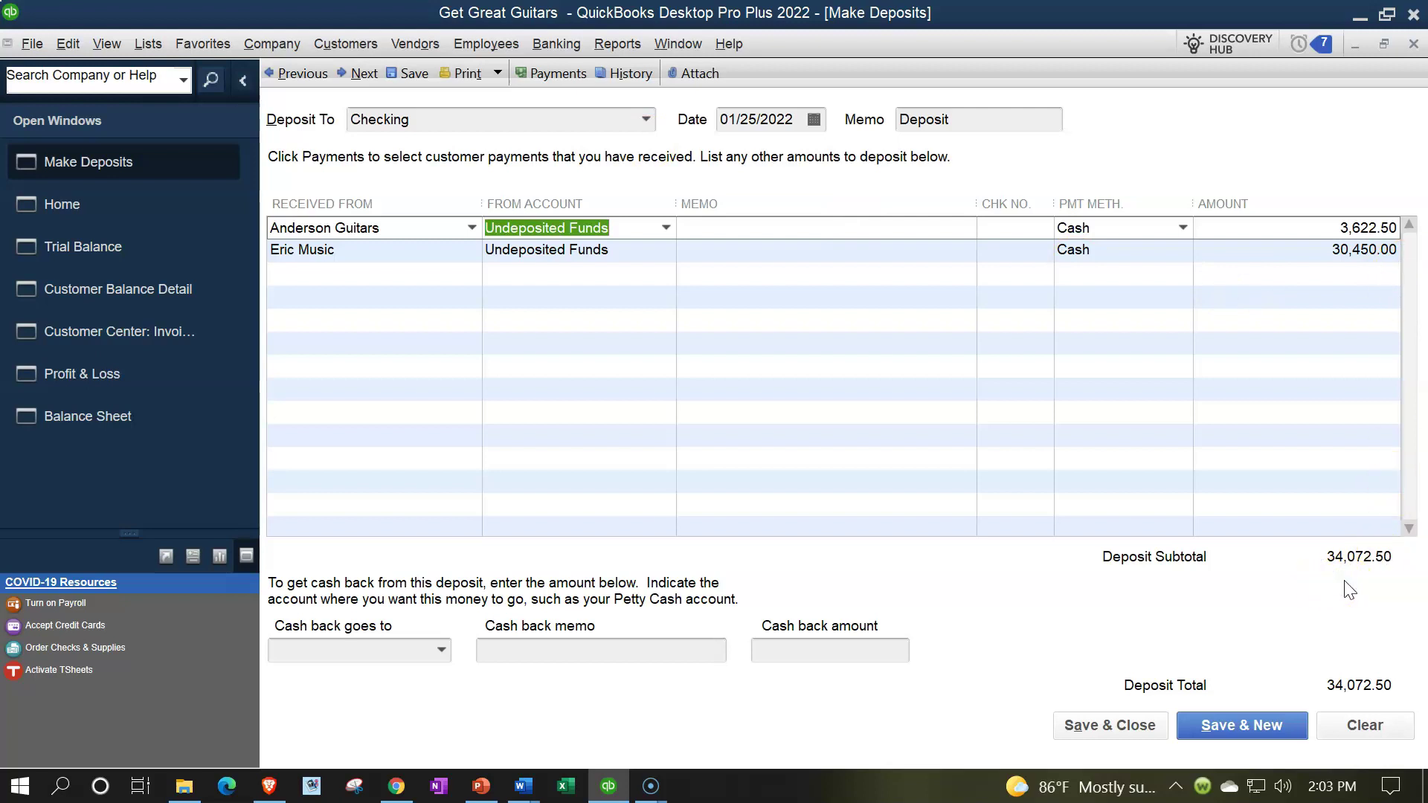
click(1134, 725)
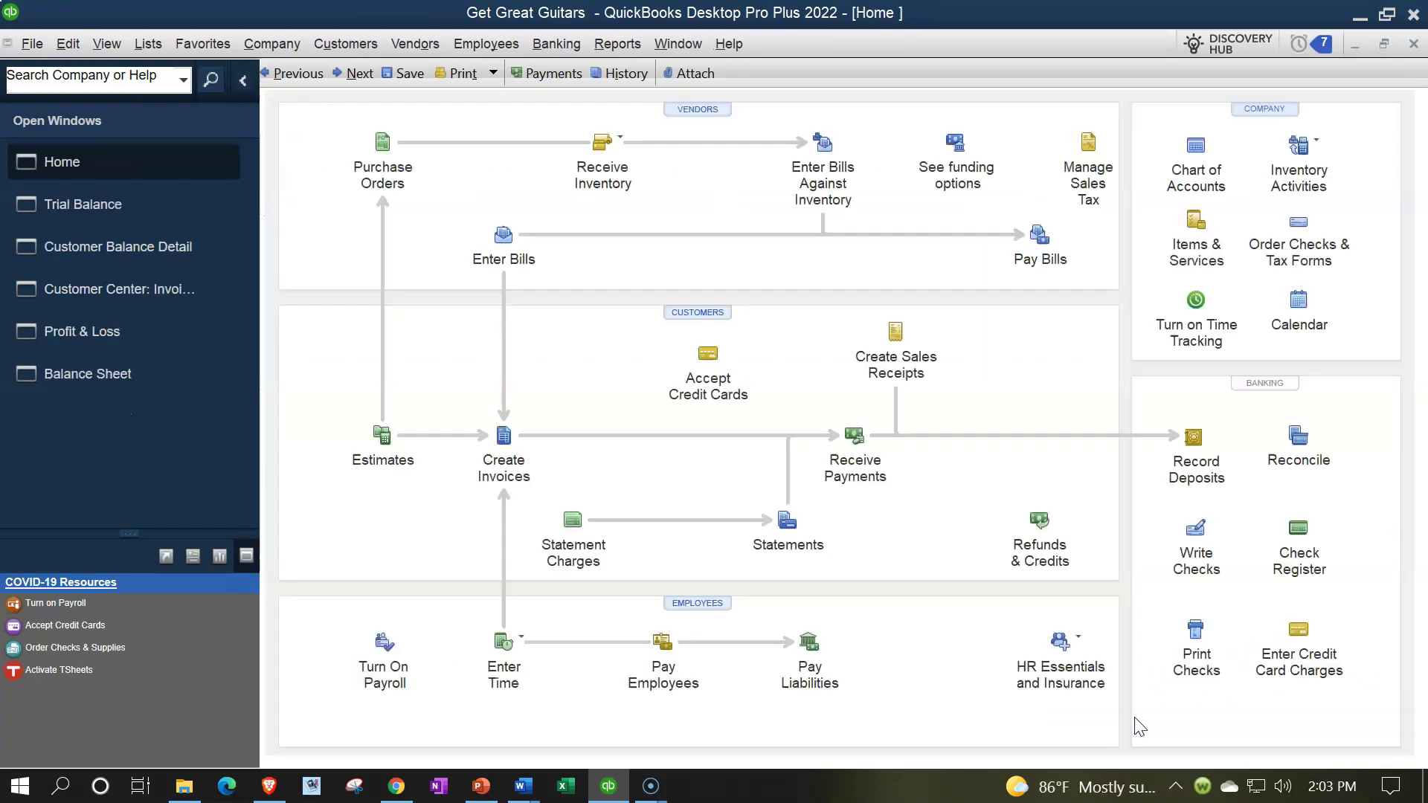
Step: Drill down from Checking on the Trial Balance to the 01/25/2022 deposit, review it, and return to the Trial Balance
click(71, 200)
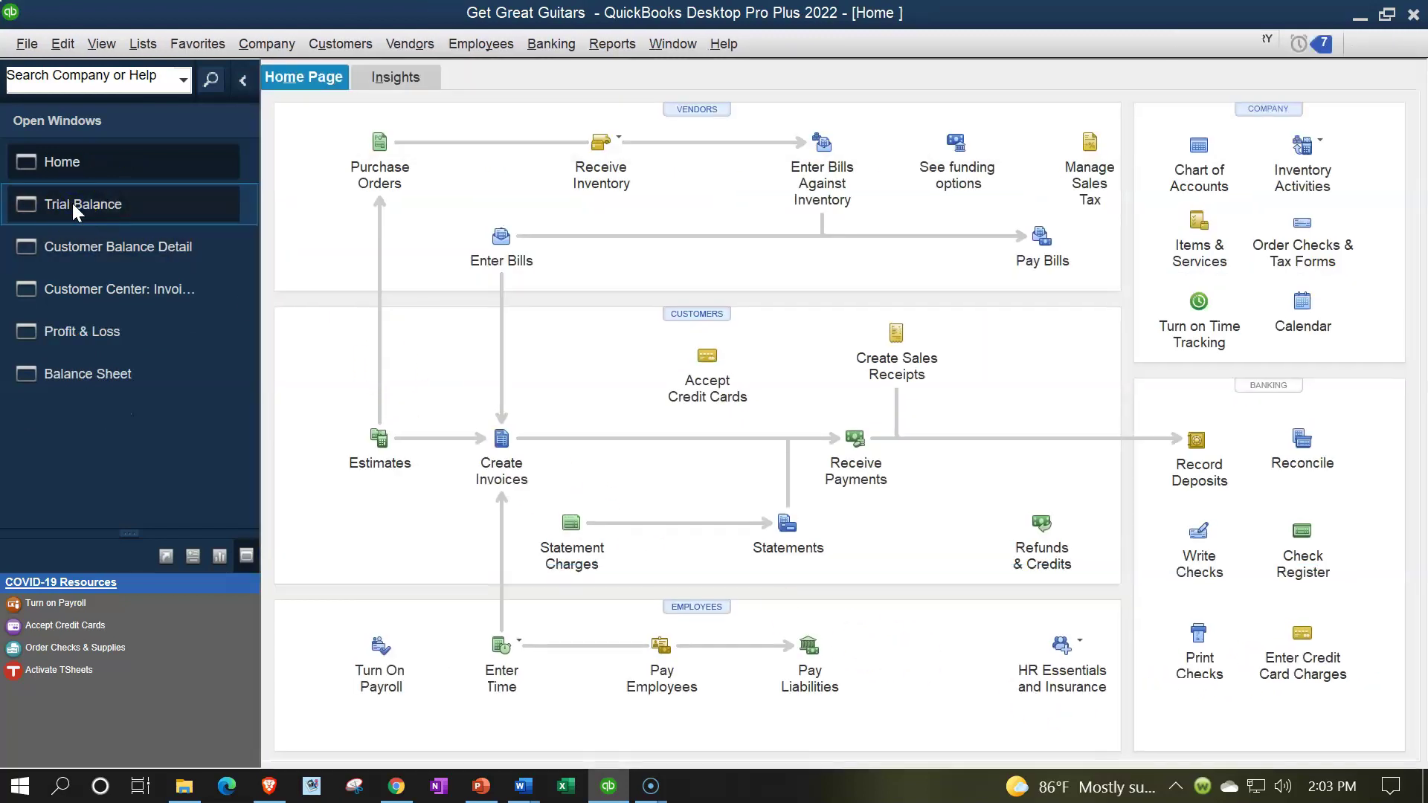
double_click(911, 321)
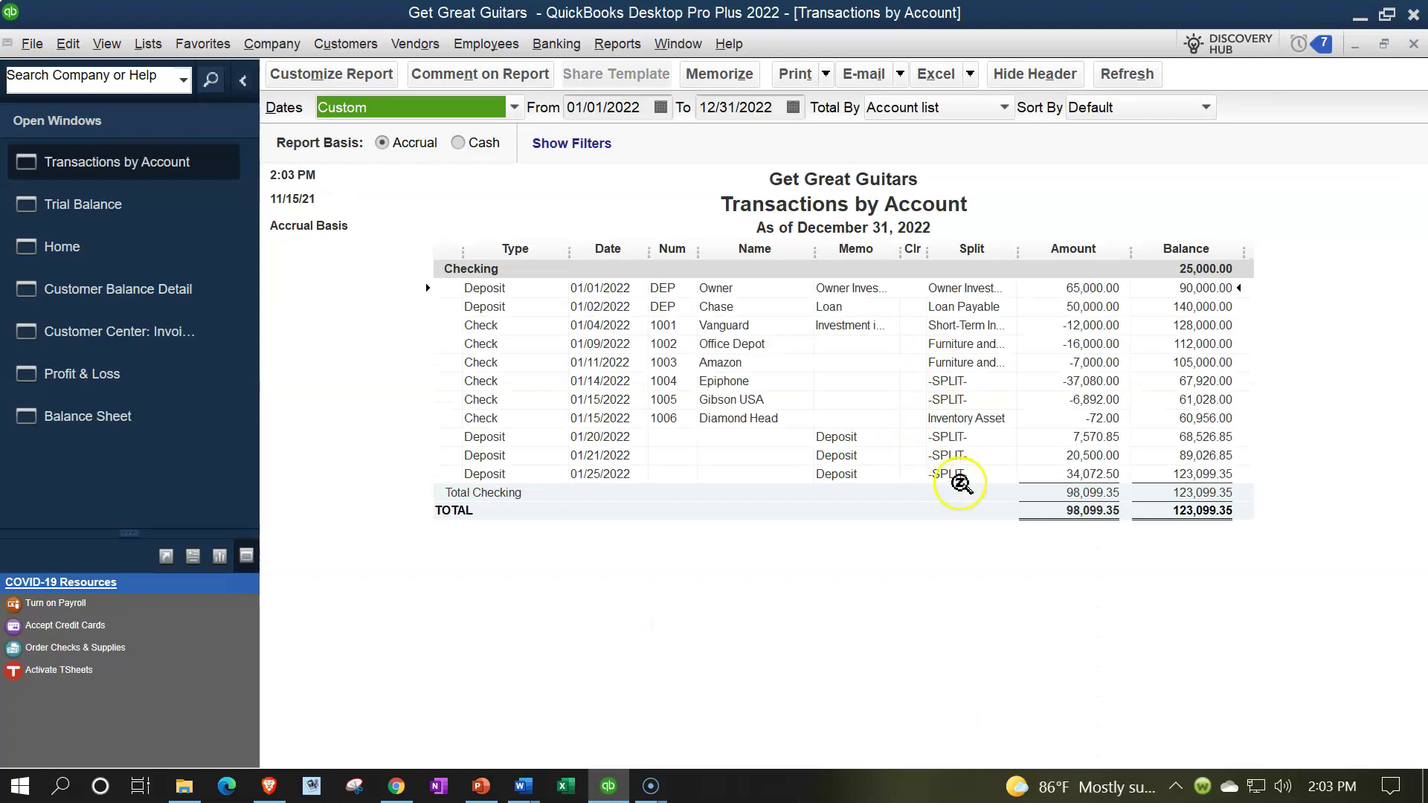
click(1072, 474)
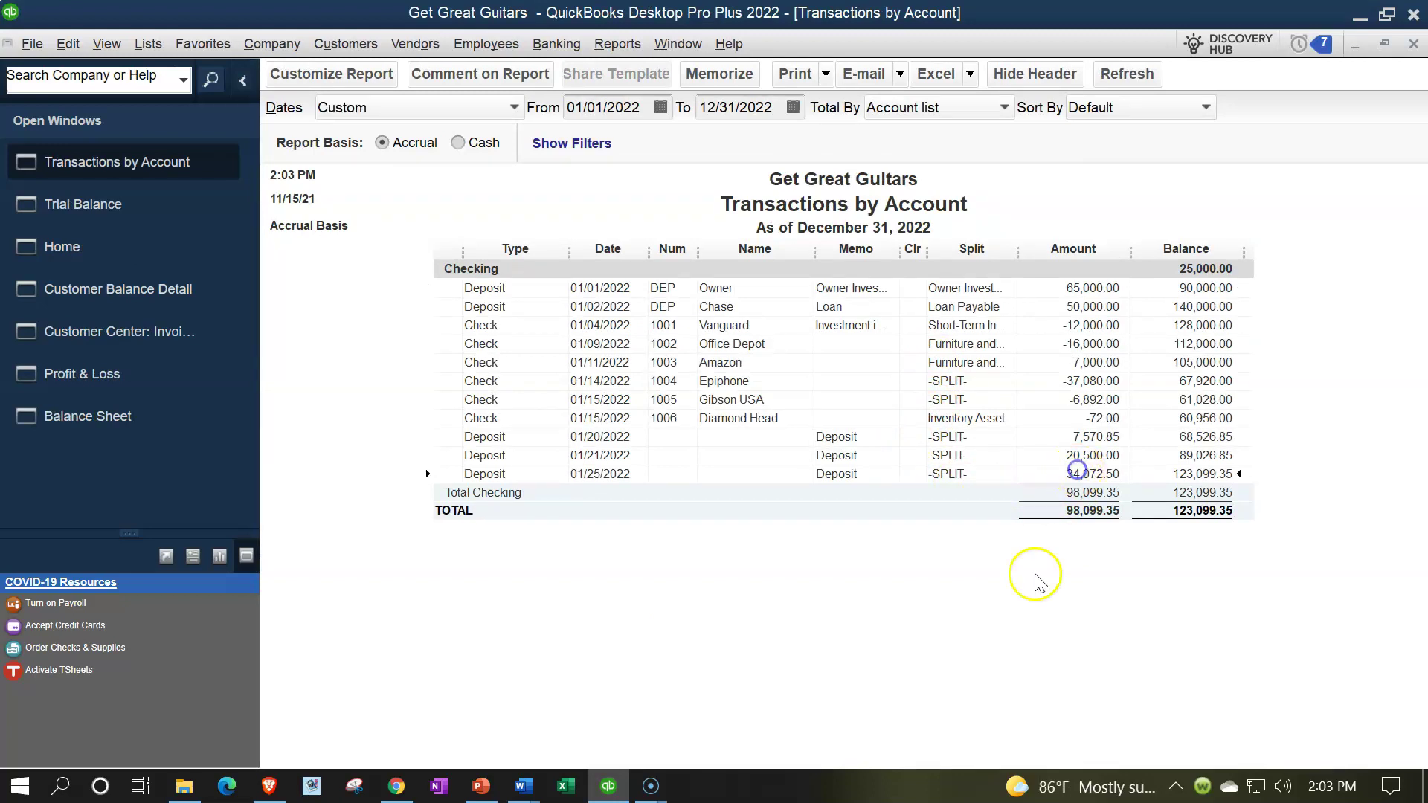
double_click(1074, 474)
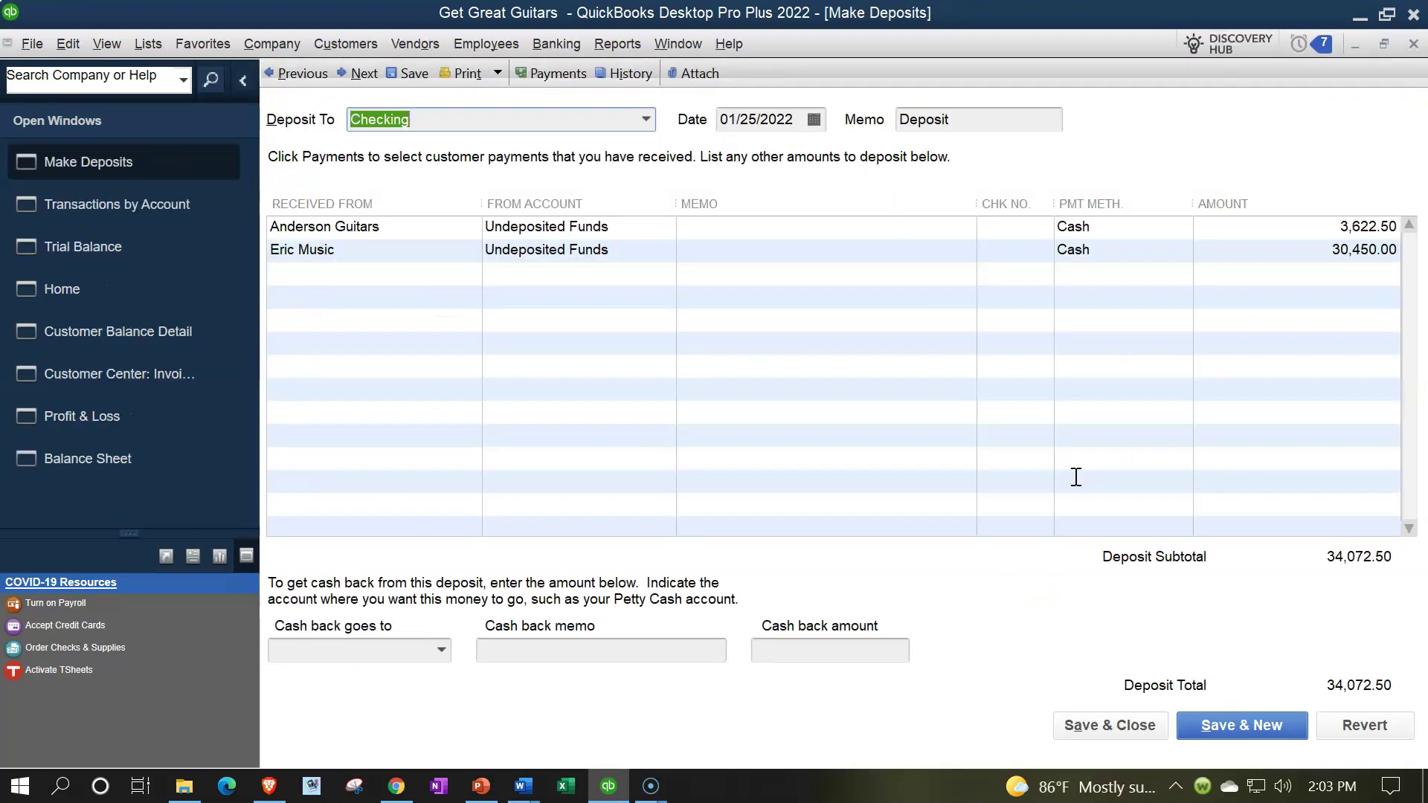
click(1415, 44)
click(1415, 45)
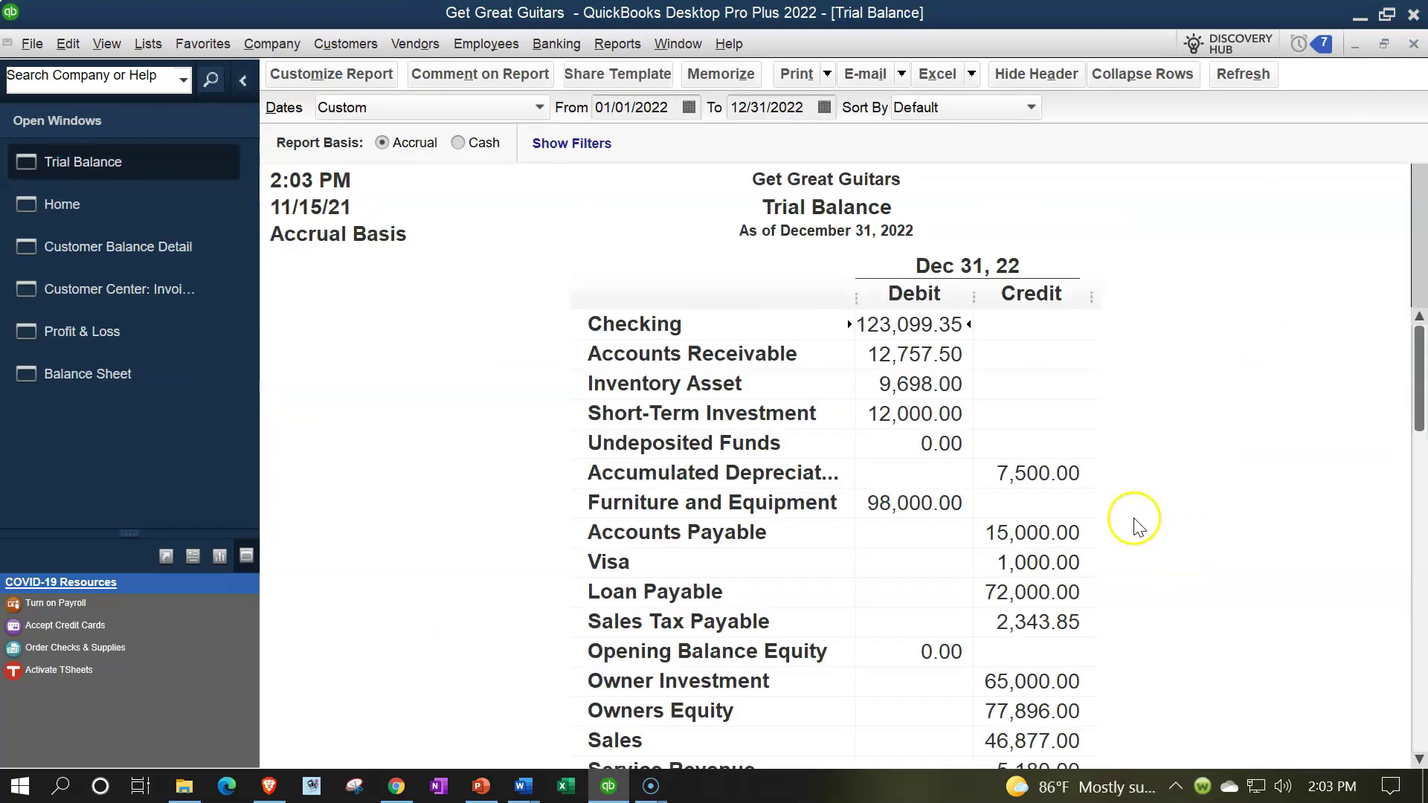
Step: Drill down into Undeposited Funds to match the 01/25/2022 payments with their deposit, inspect the deposit form, and return to the Trial Balance
click(951, 442)
double_click(946, 445)
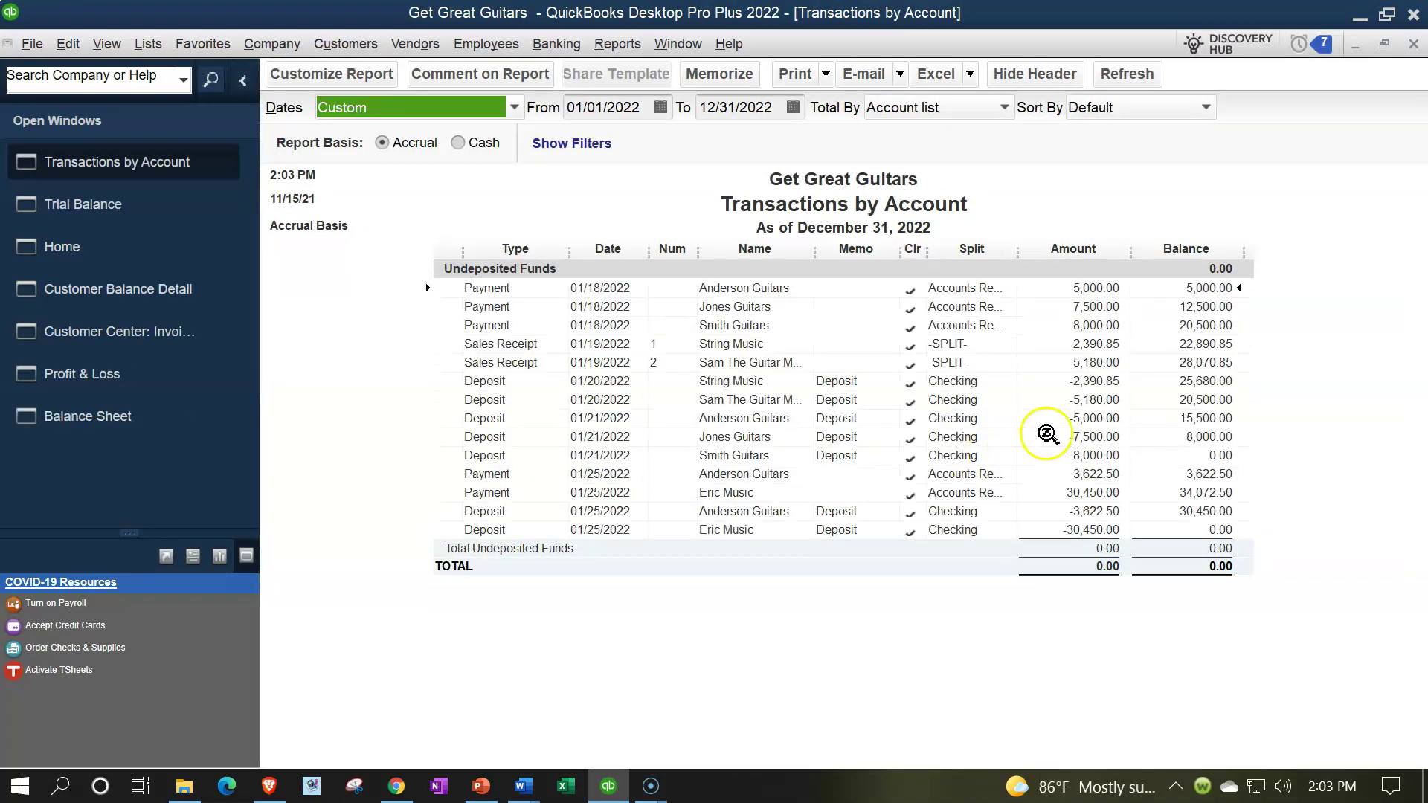
click(1221, 454)
click(1224, 530)
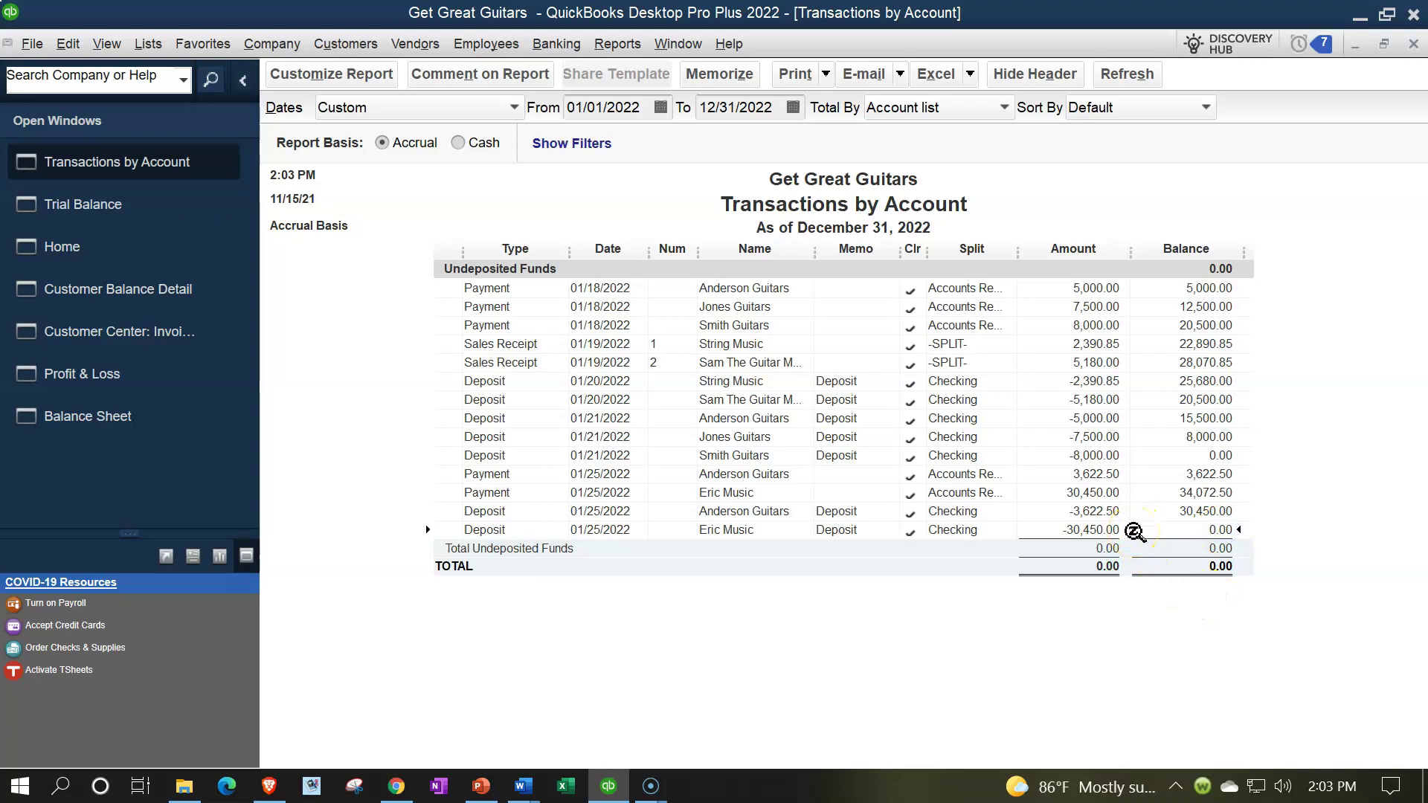
click(1100, 474)
click(1104, 494)
click(1090, 529)
double_click(1090, 530)
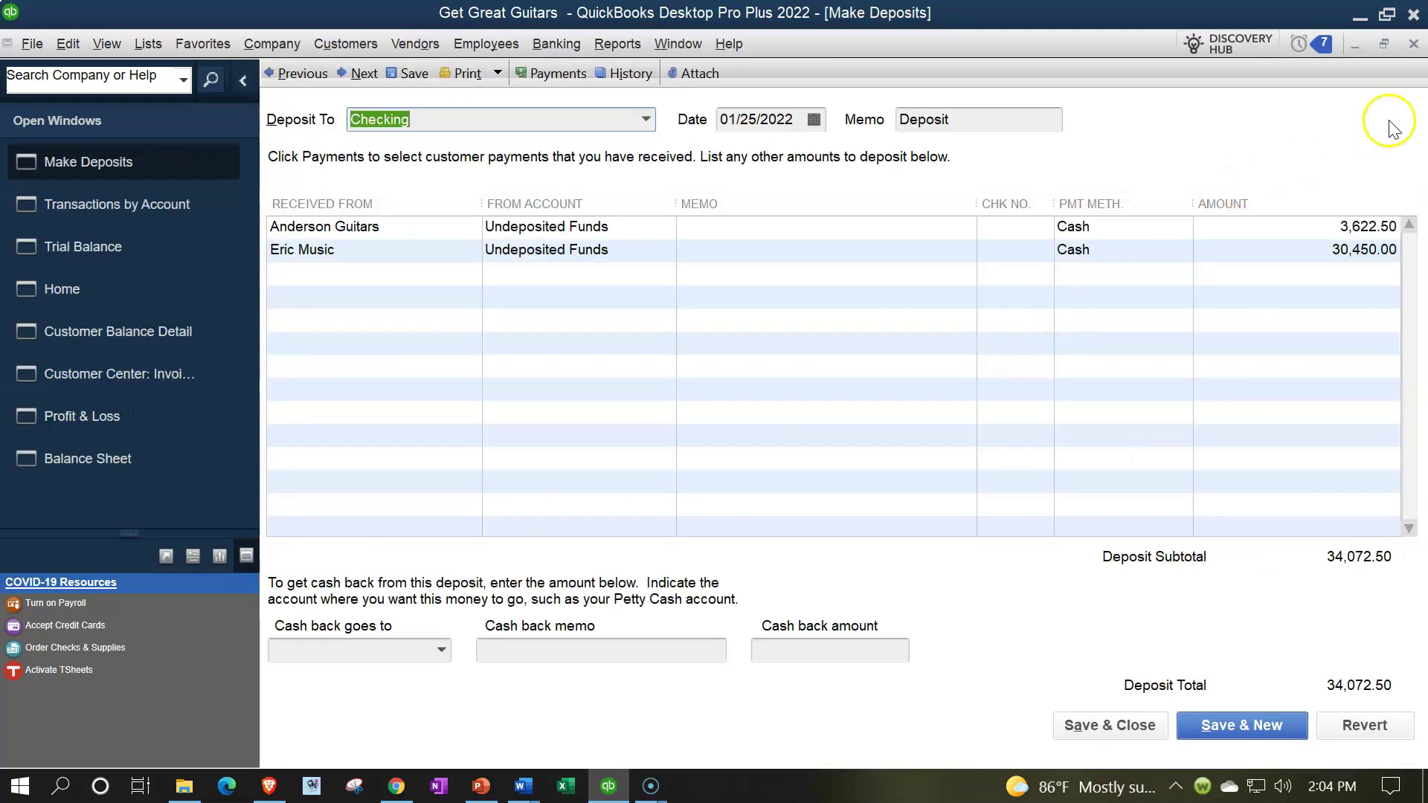
click(1413, 44)
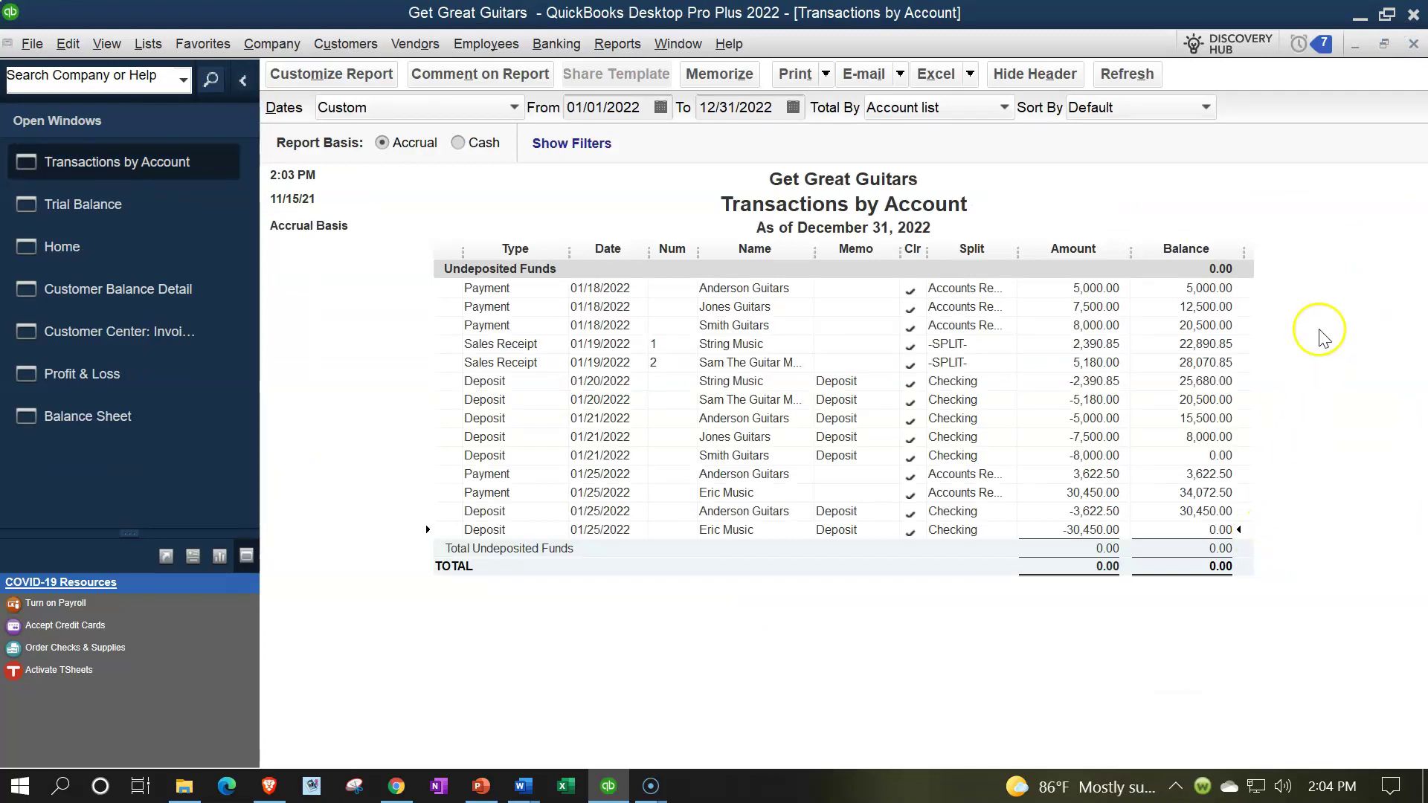
click(1413, 43)
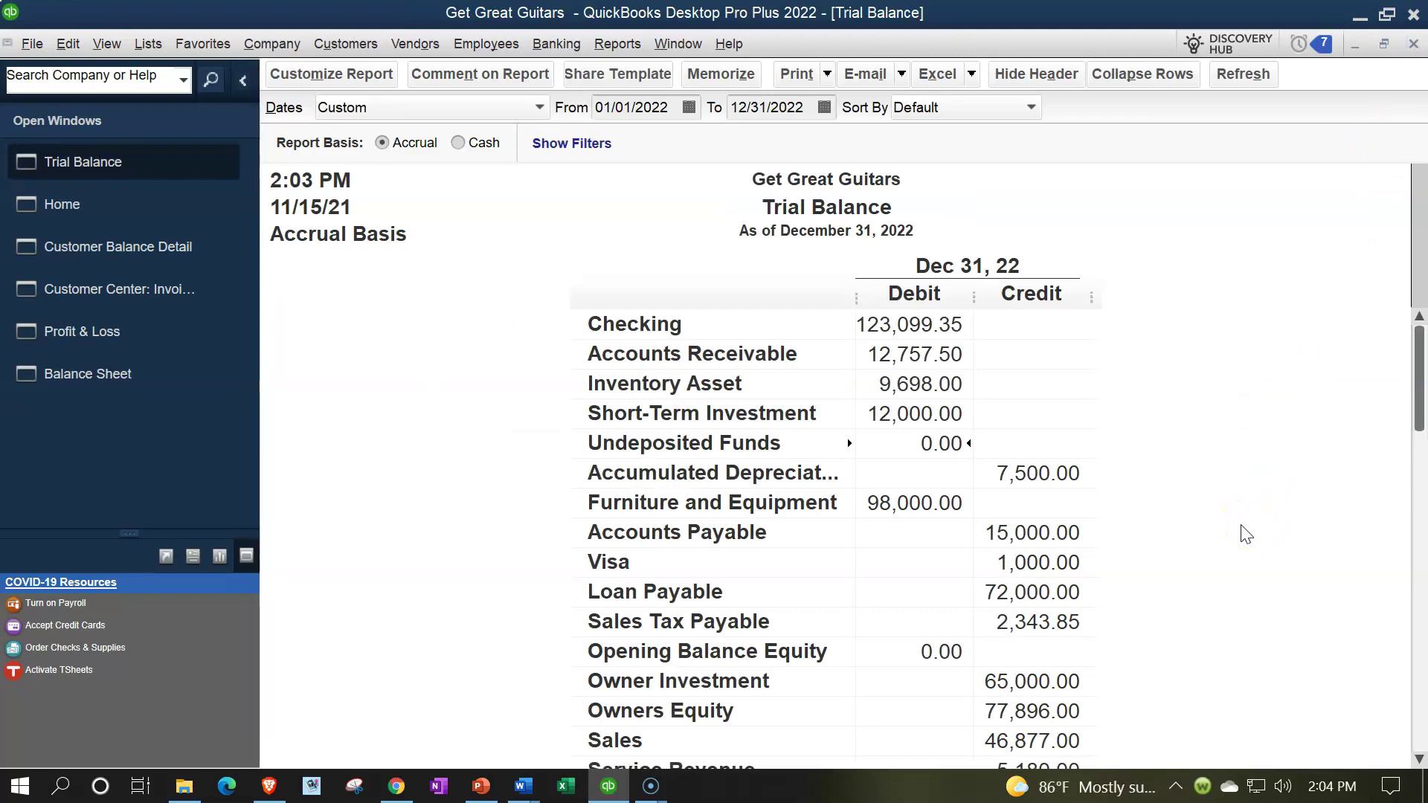
Step: Check Checking on the Trial Balance against the 2022 Profit & Loss and the Balance Sheet's Checking and Accounts Receivable lines
click(934, 326)
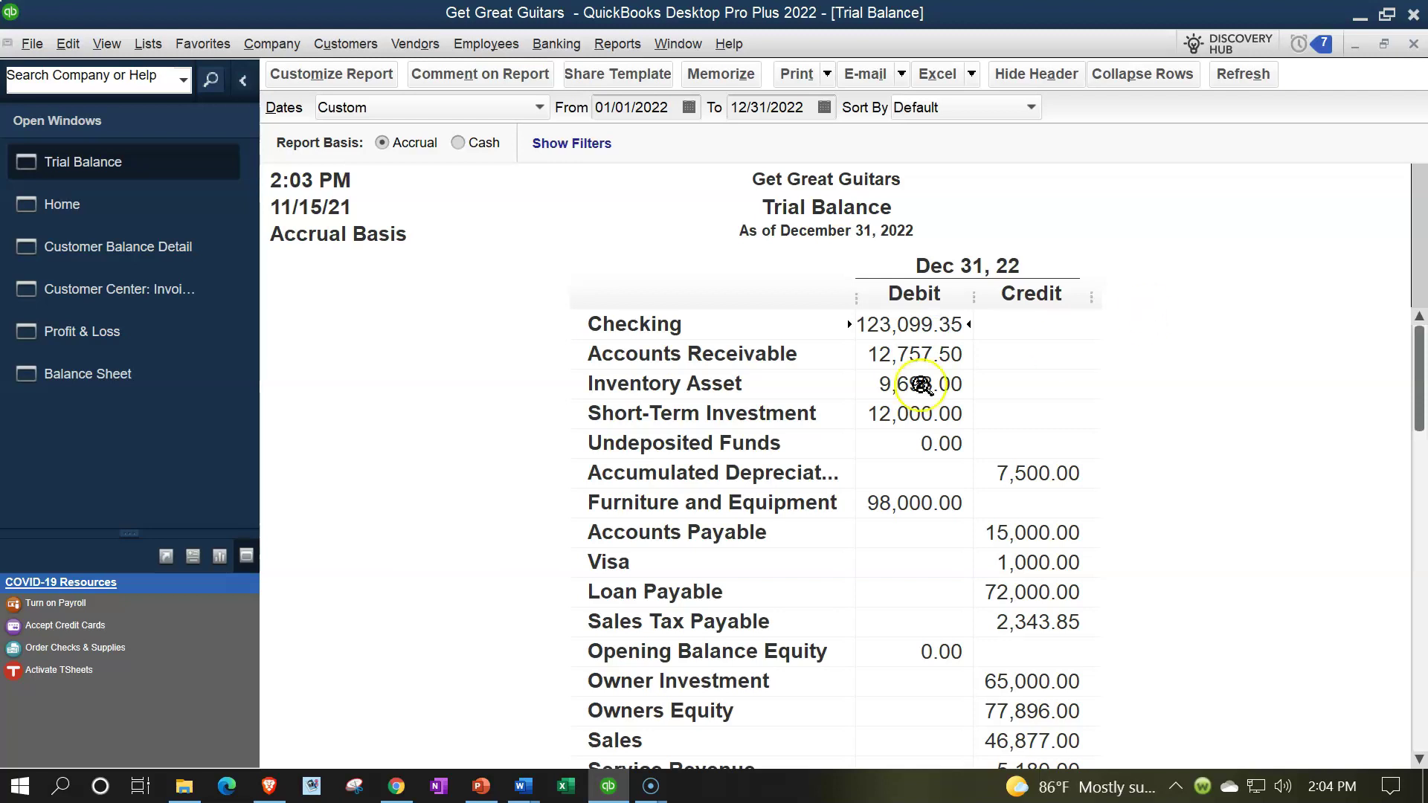
click(120, 334)
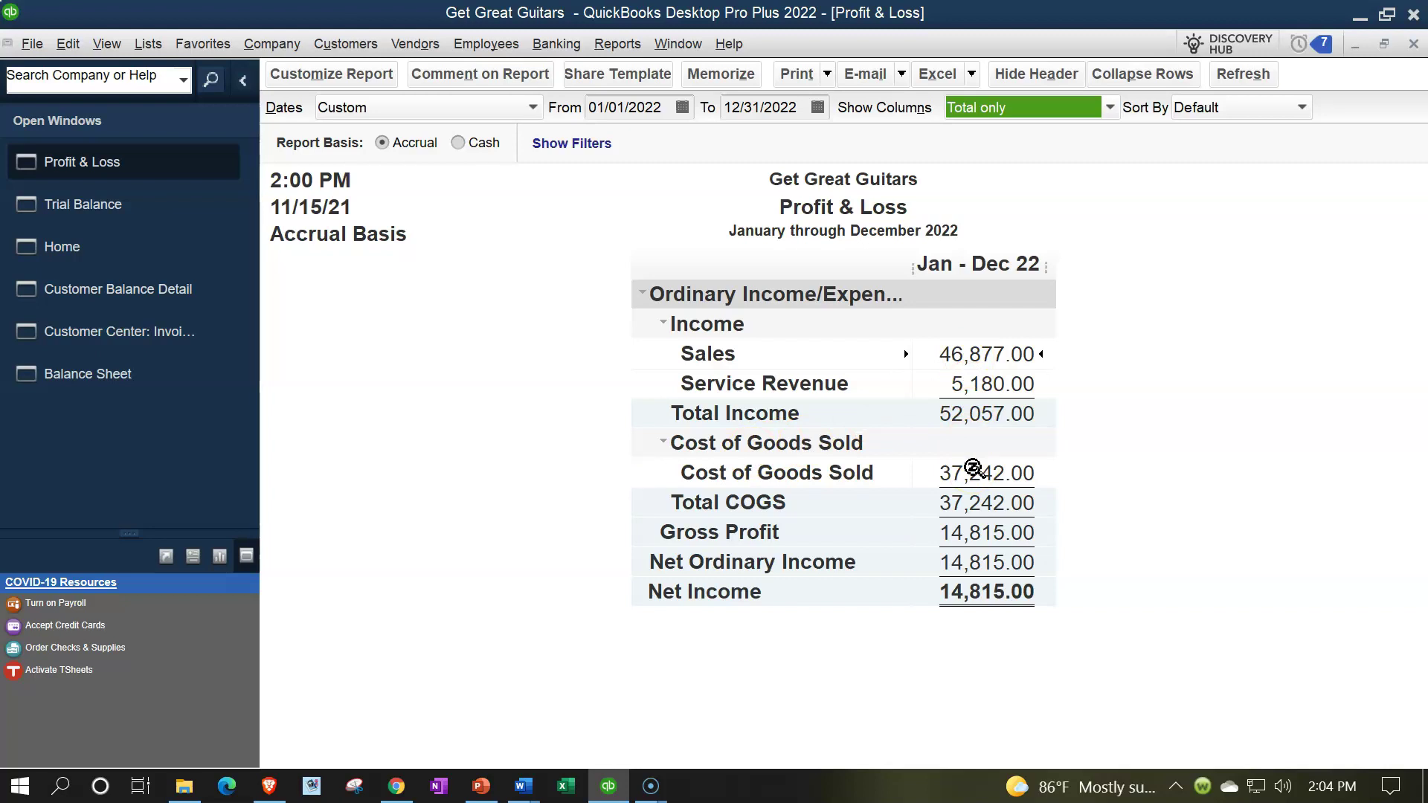
click(137, 374)
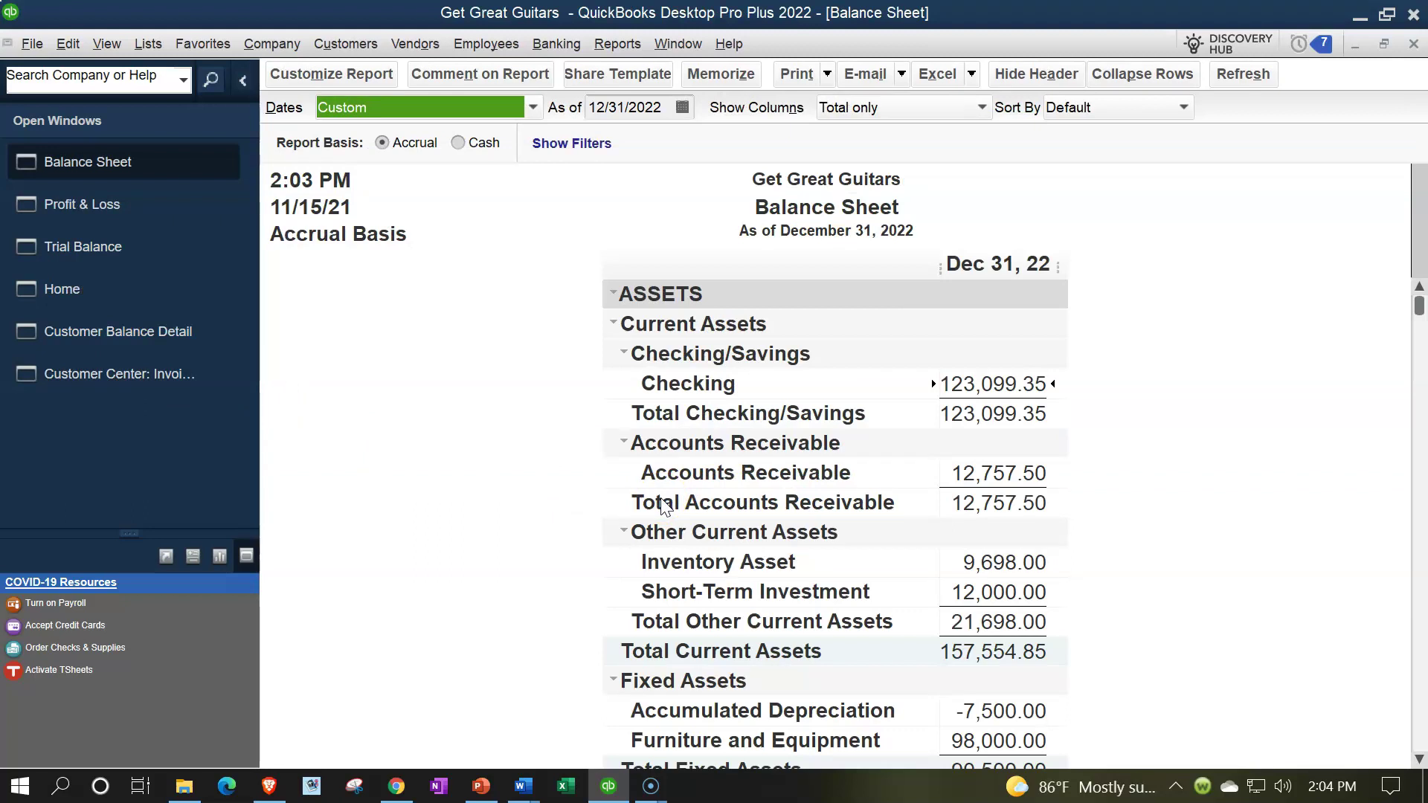
click(968, 474)
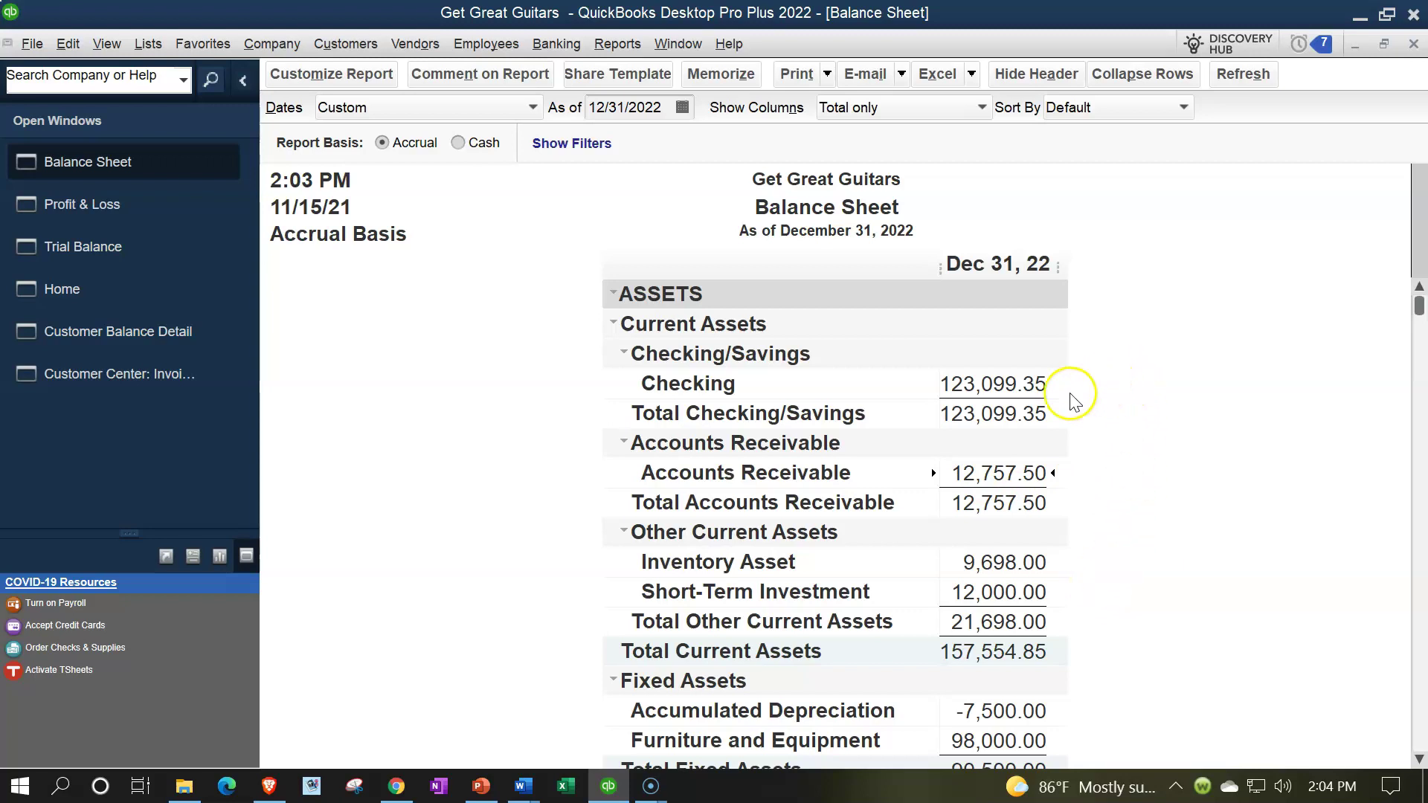
Step: Return to the Trial Balance and review its accounts down to the debit and credit totals
click(149, 247)
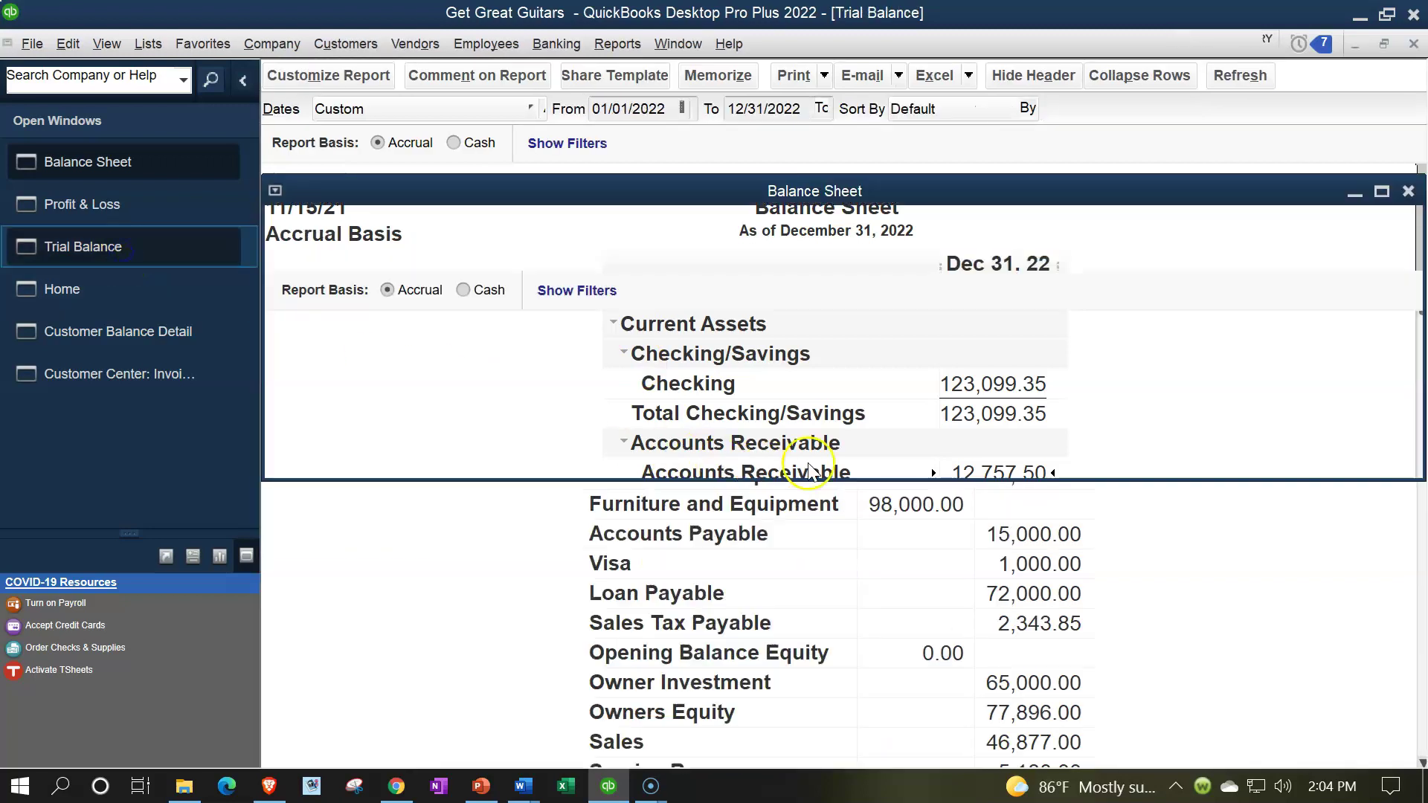
key(Down)
key(Down)
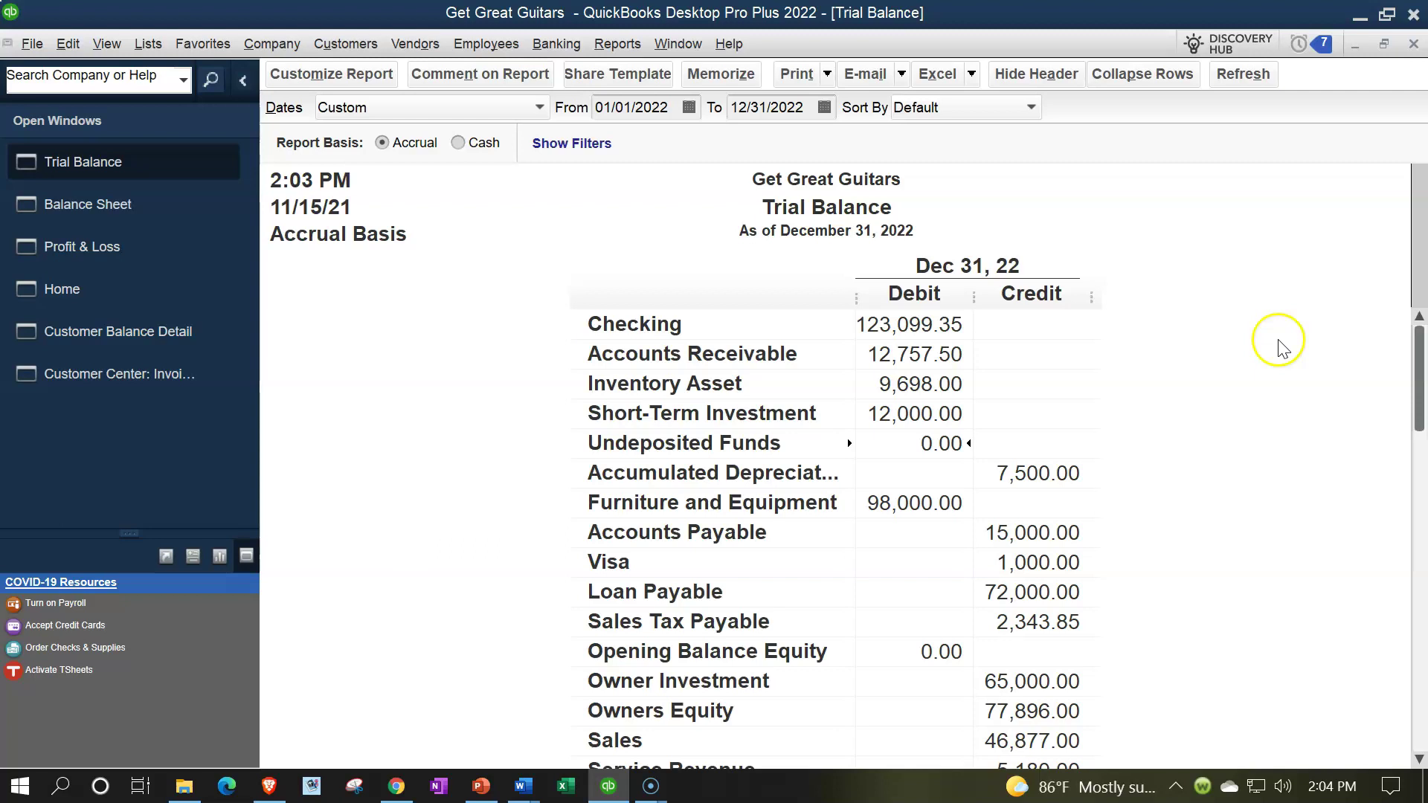
key(Down)
key(Down)
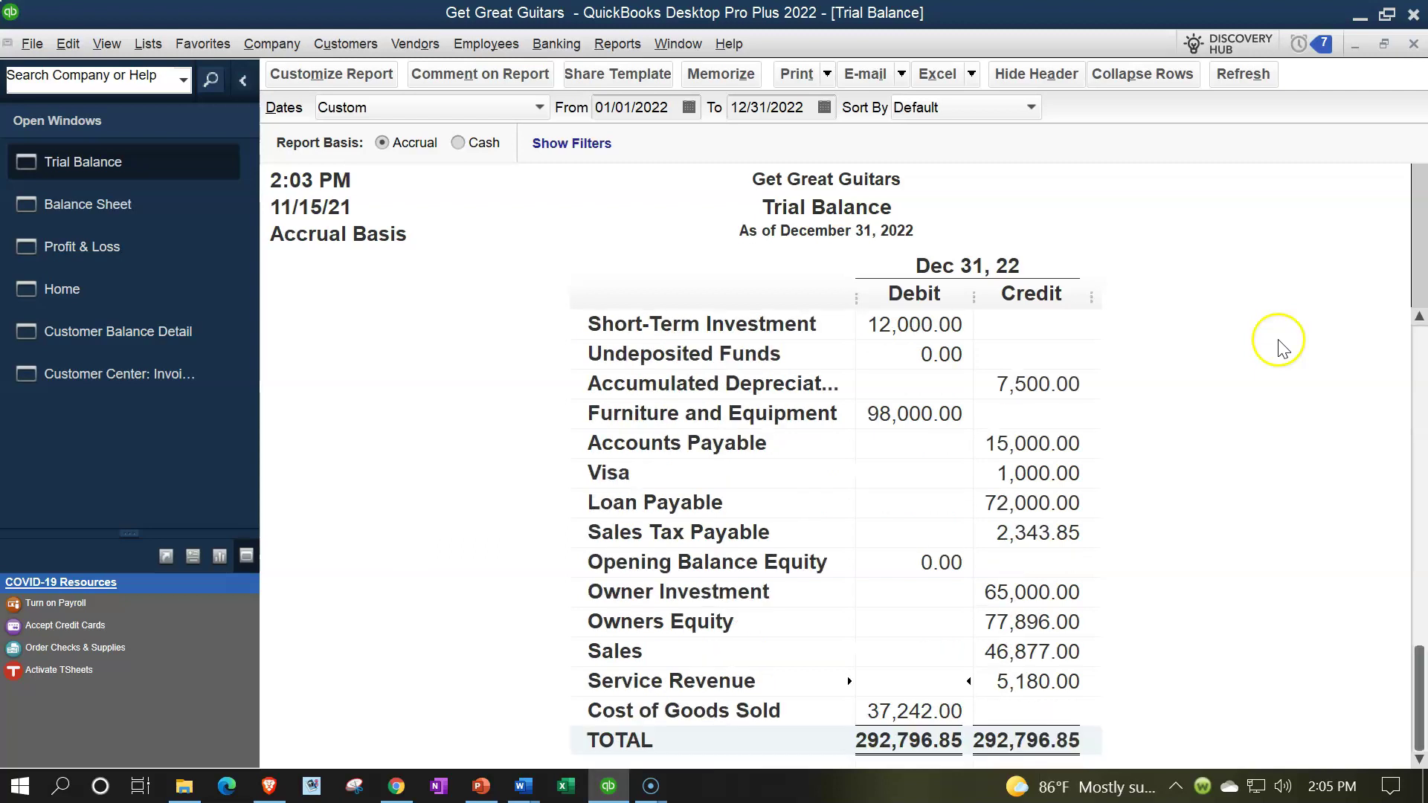